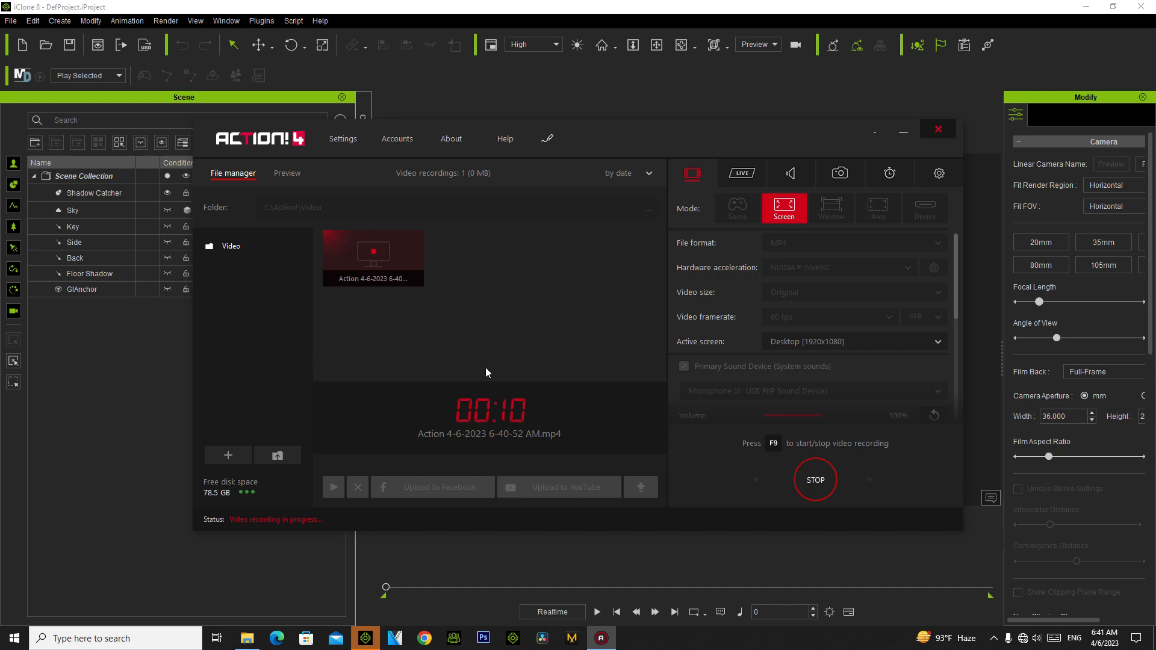
# Step: Decline the sign-up offer and show the Set category of the content library
pyautogui.click(910, 133)
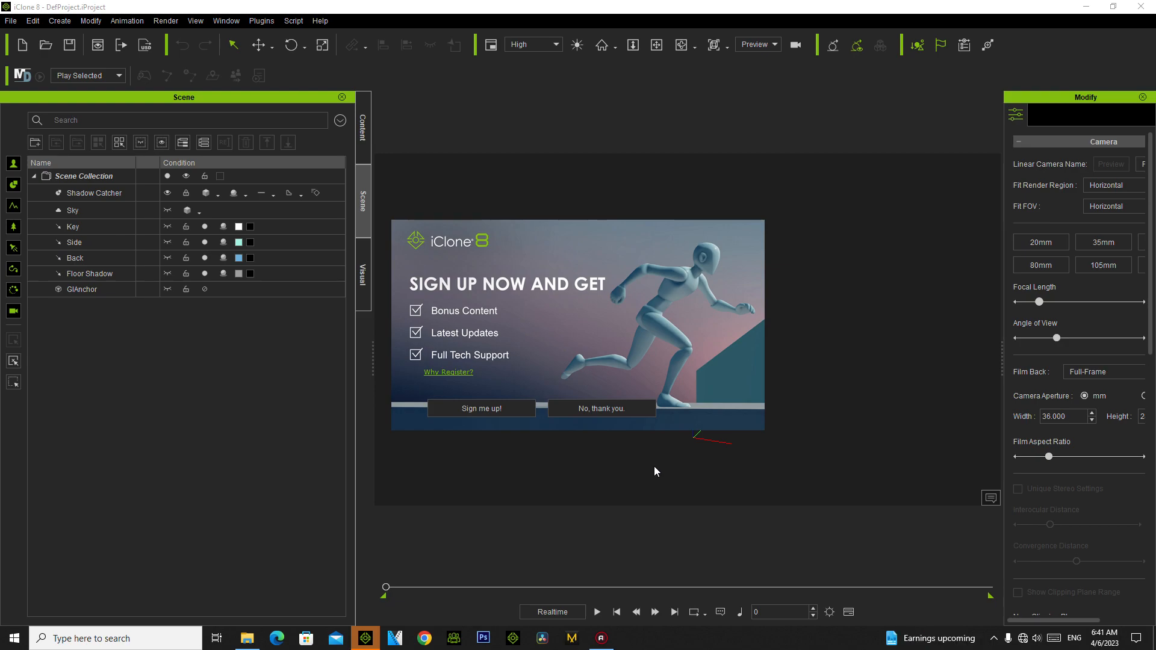
pyautogui.click(612, 408)
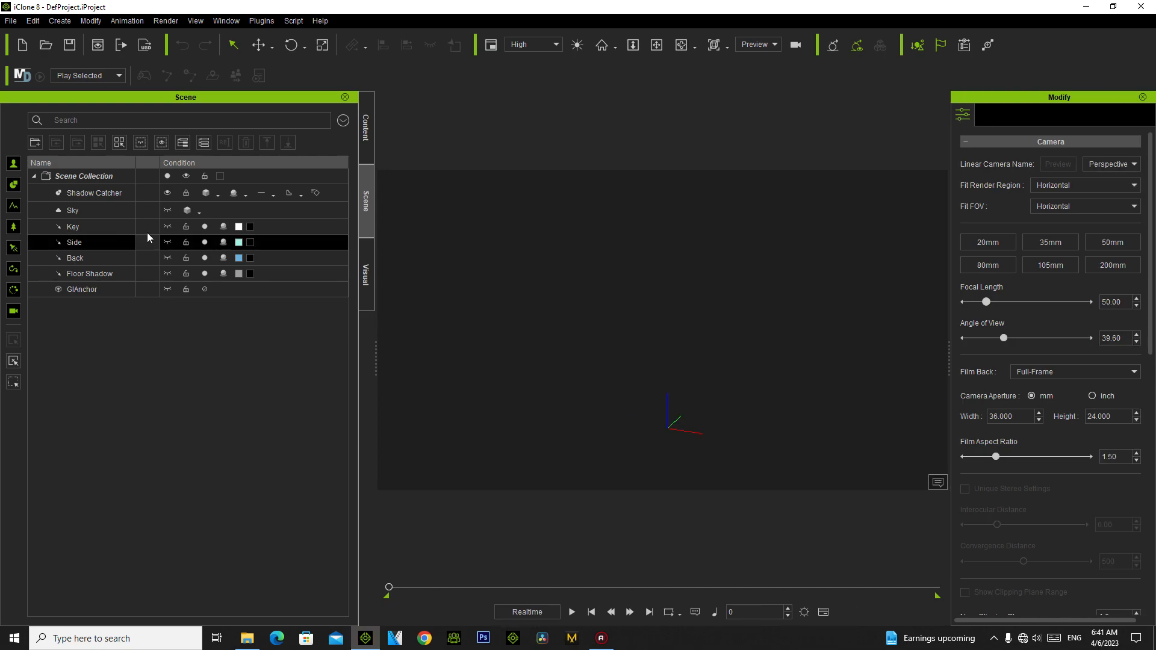
pyautogui.click(366, 128)
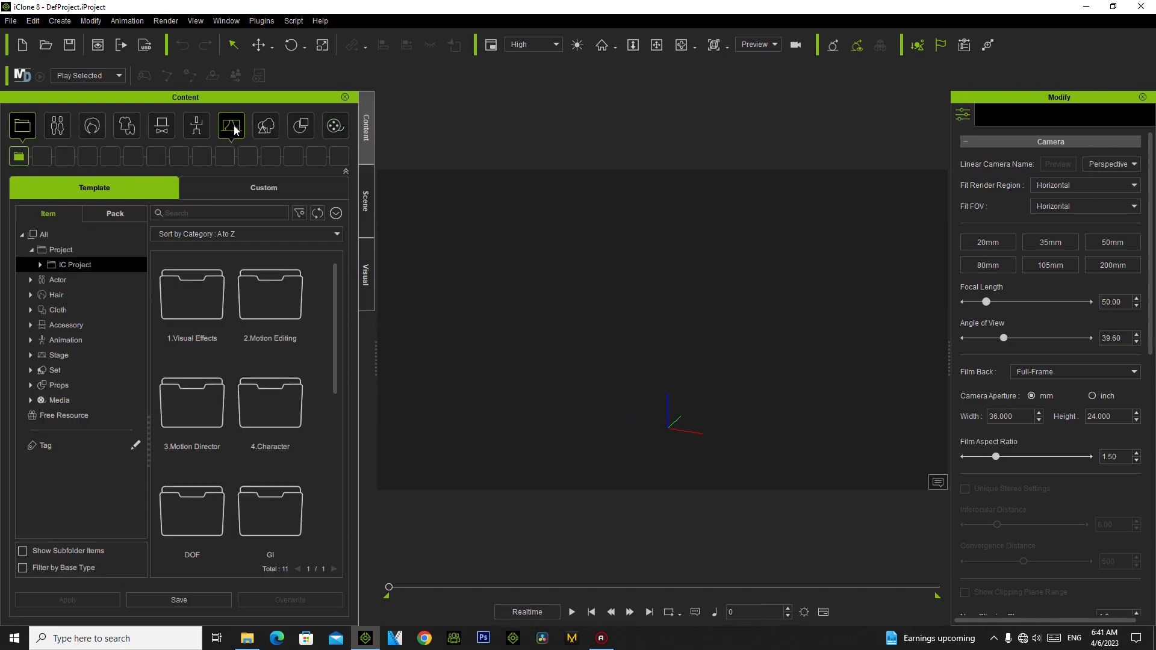
pyautogui.click(233, 129)
pyautogui.click(265, 127)
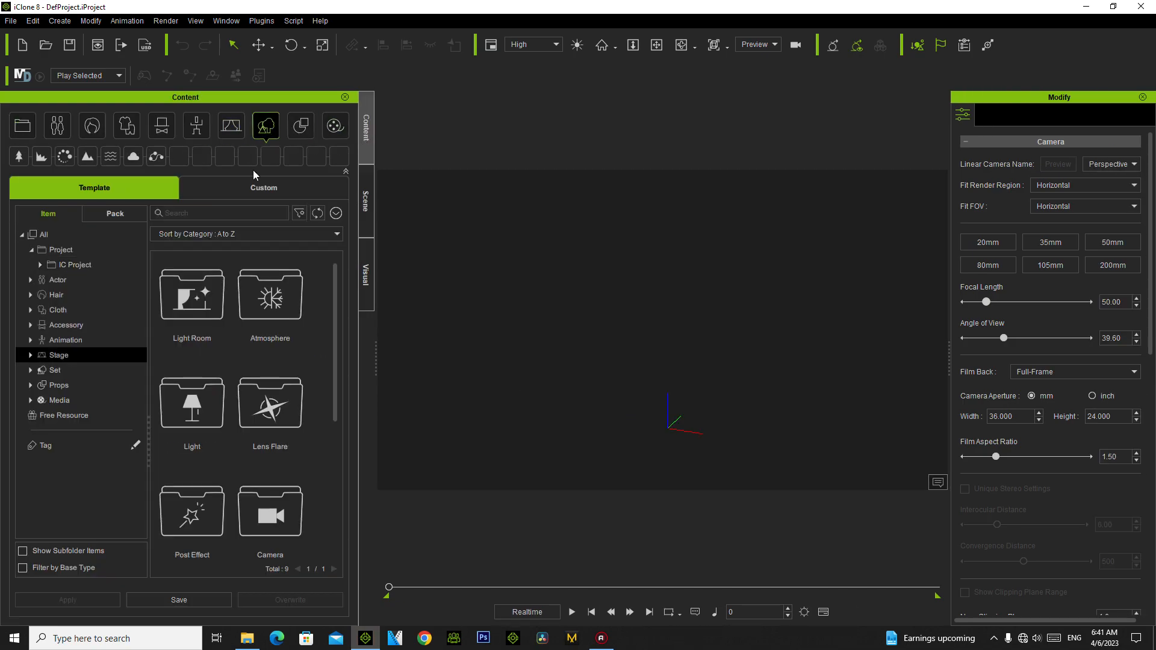
# Step: Add the grassy terrain from the HeightMap_Large terrain templates to the scene
pyautogui.click(31, 370)
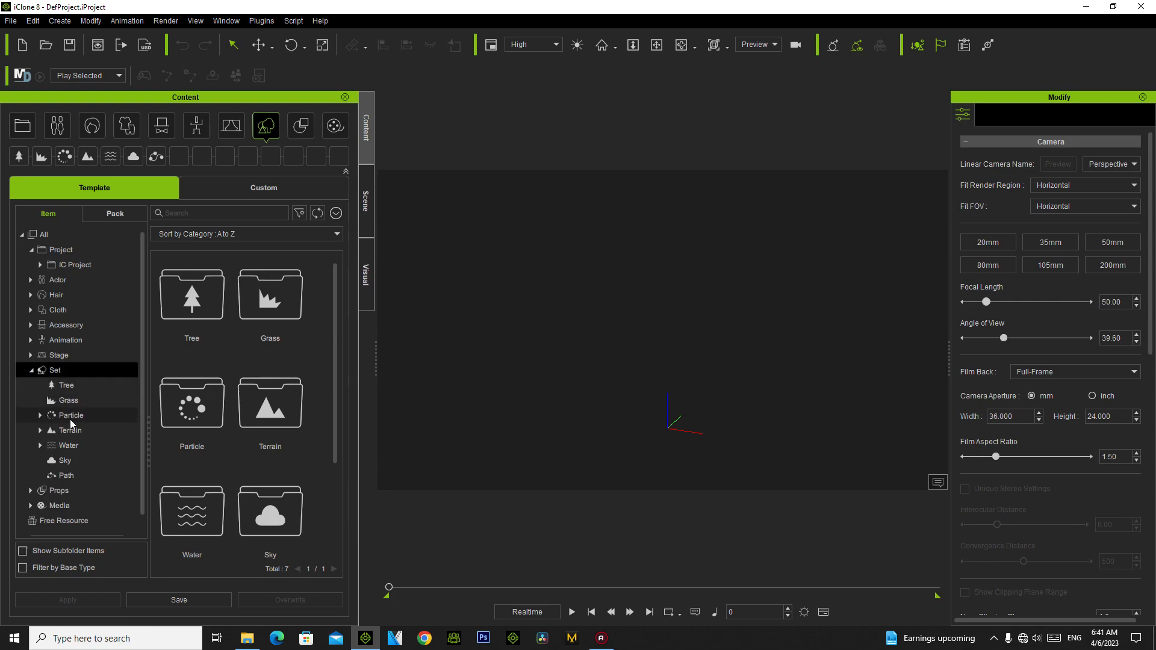
pyautogui.click(40, 430)
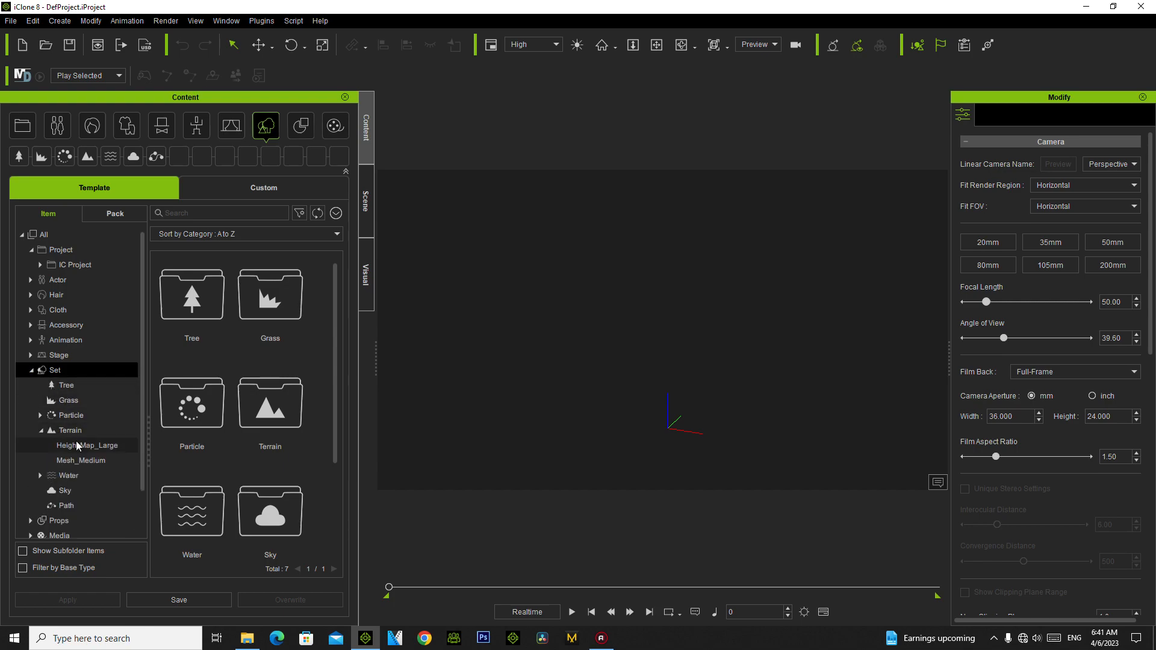
pyautogui.click(78, 445)
pyautogui.moveTo(270, 295); pyautogui.dragTo(689, 439)
# Step: Apply the Dawn sky template to the scene and hide the physics engine message
pyautogui.click(65, 491)
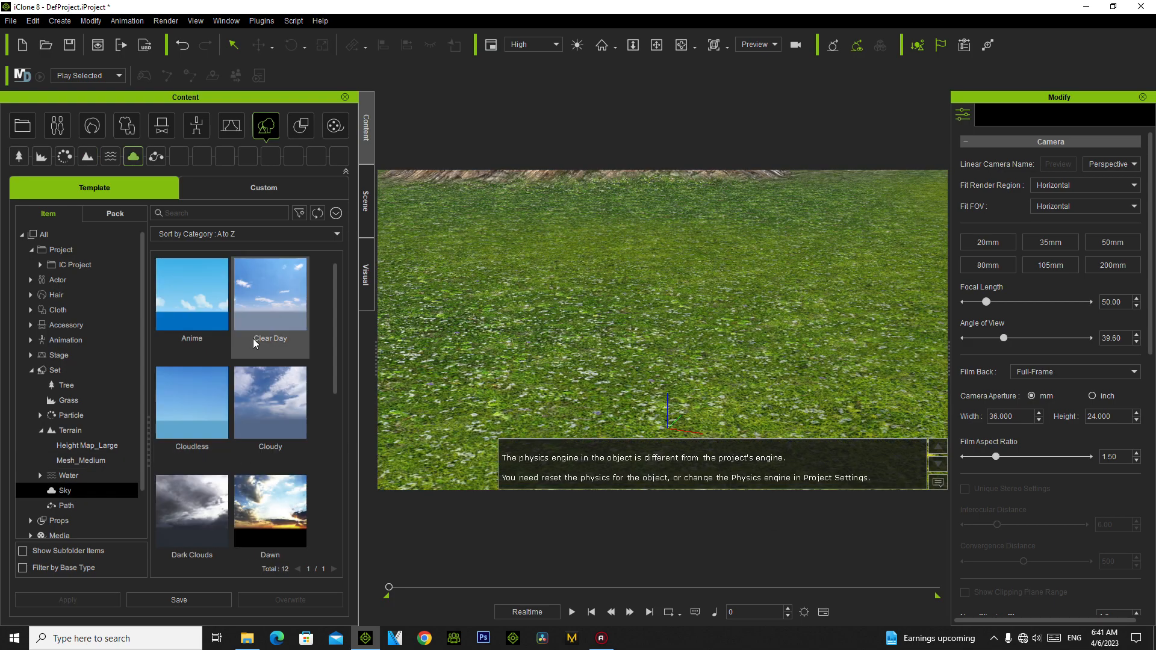
pyautogui.doubleClick(290, 511)
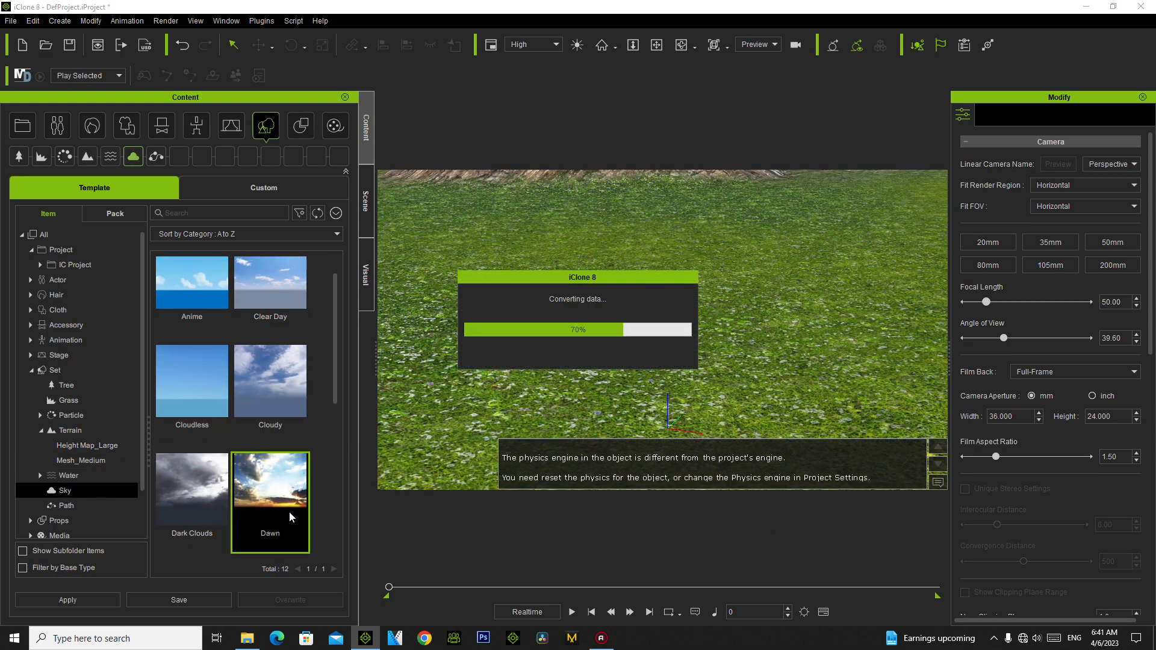
pyautogui.scroll(-1, 807, 378)
pyautogui.click(684, 47)
pyautogui.moveTo(736, 410); pyautogui.dragTo(754, 333)
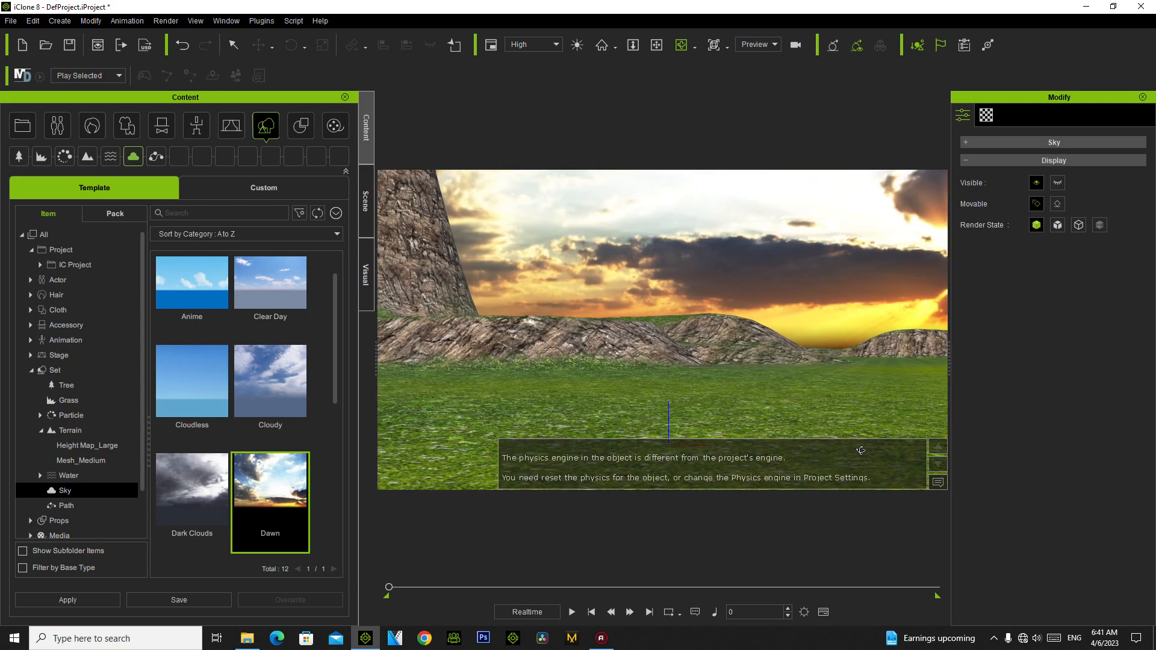
pyautogui.click(938, 483)
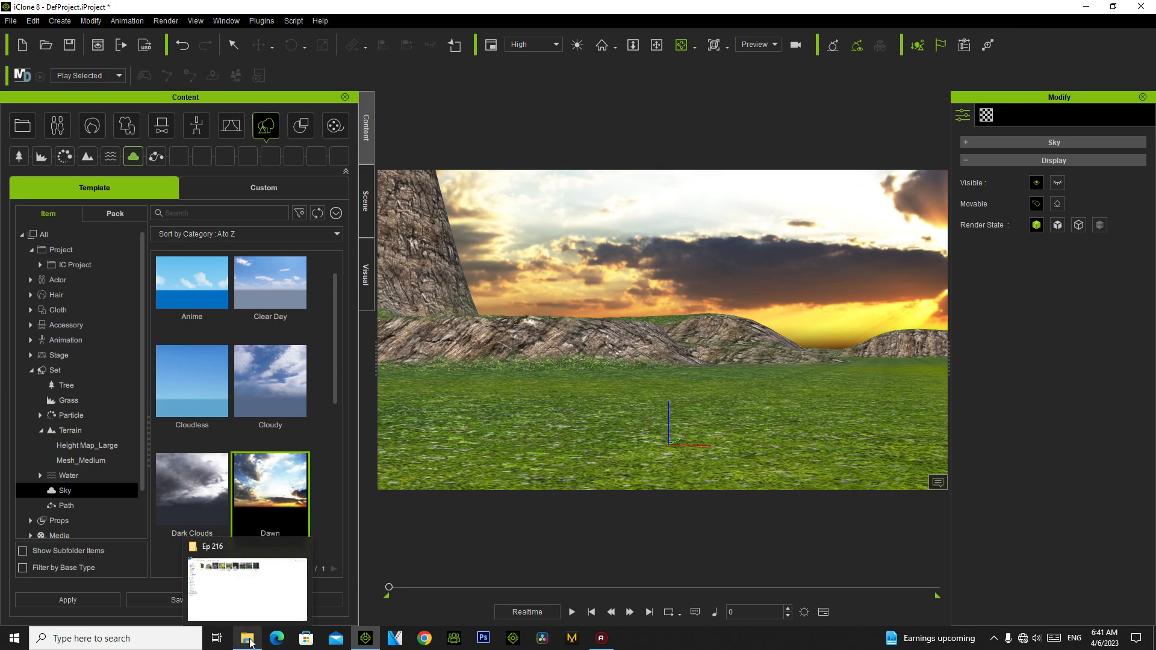
# Step: Bring the character lk tu txiav plaub haus lawm01 into the scene from the "cov siv niaj nub no" folder on drive D in File Explorer
pyautogui.click(253, 600)
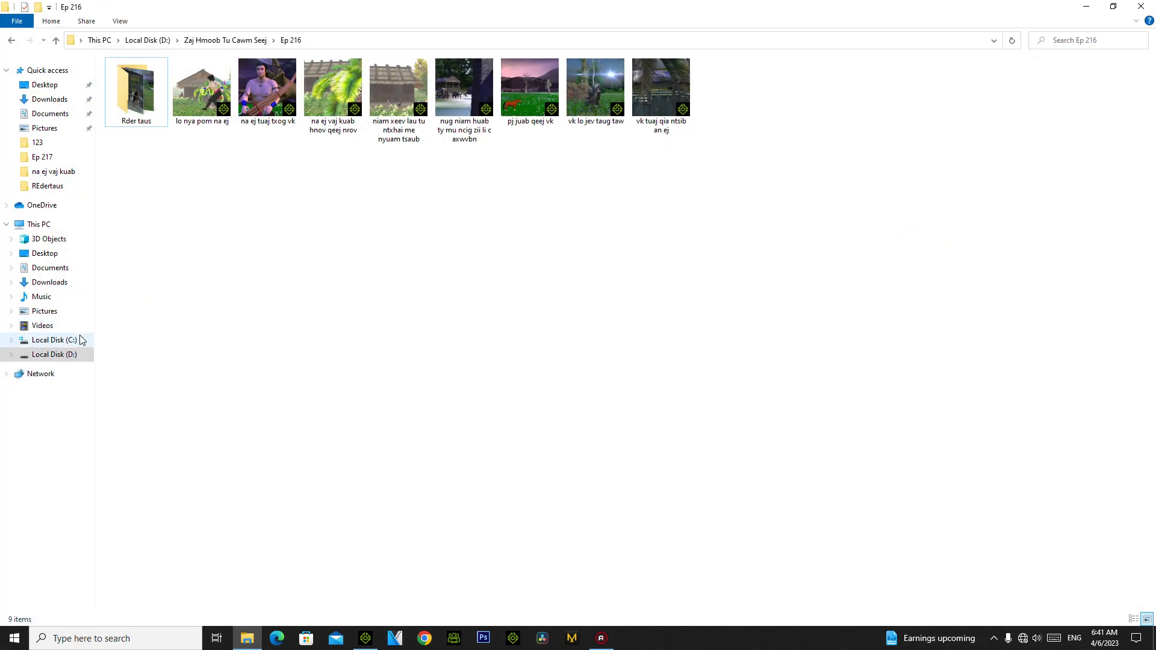
pyautogui.click(67, 354)
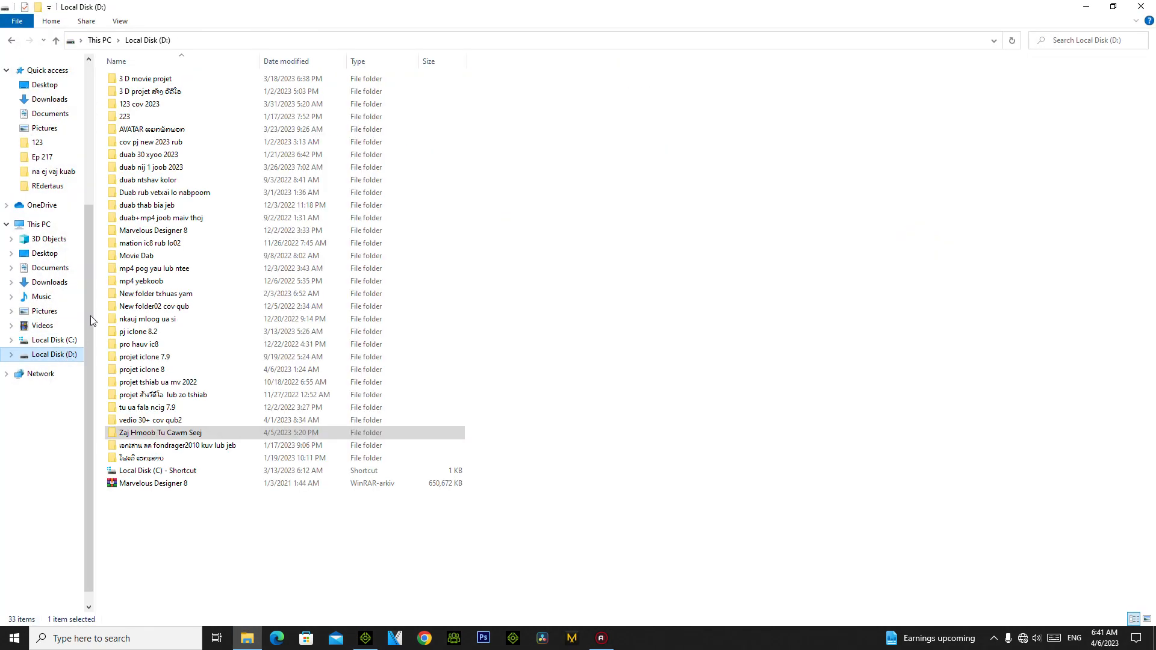
pyautogui.doubleClick(168, 130)
pyautogui.doubleClick(231, 96)
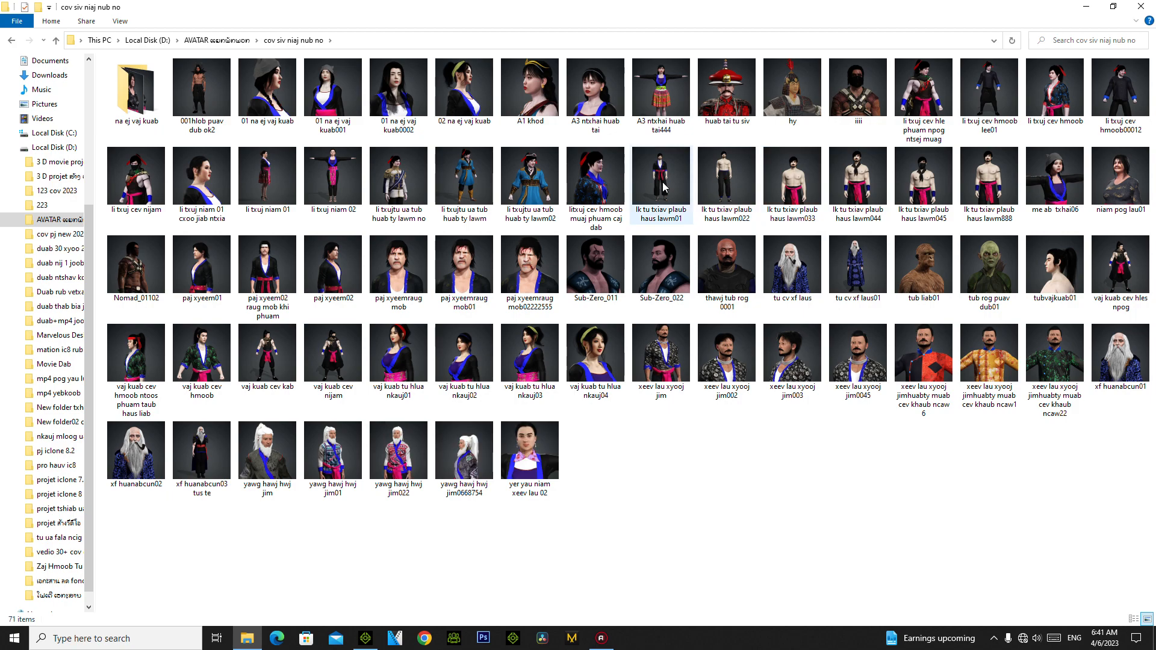
pyautogui.moveTo(662, 174); pyautogui.dragTo(672, 462)
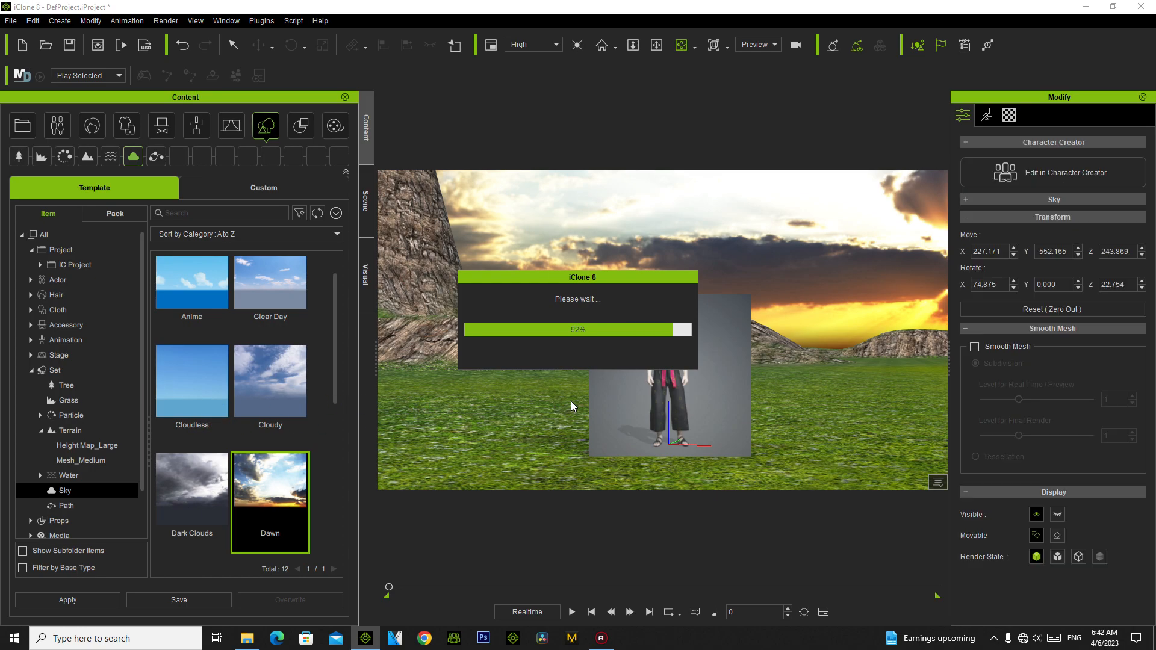
pyautogui.scroll(-2, 652, 280)
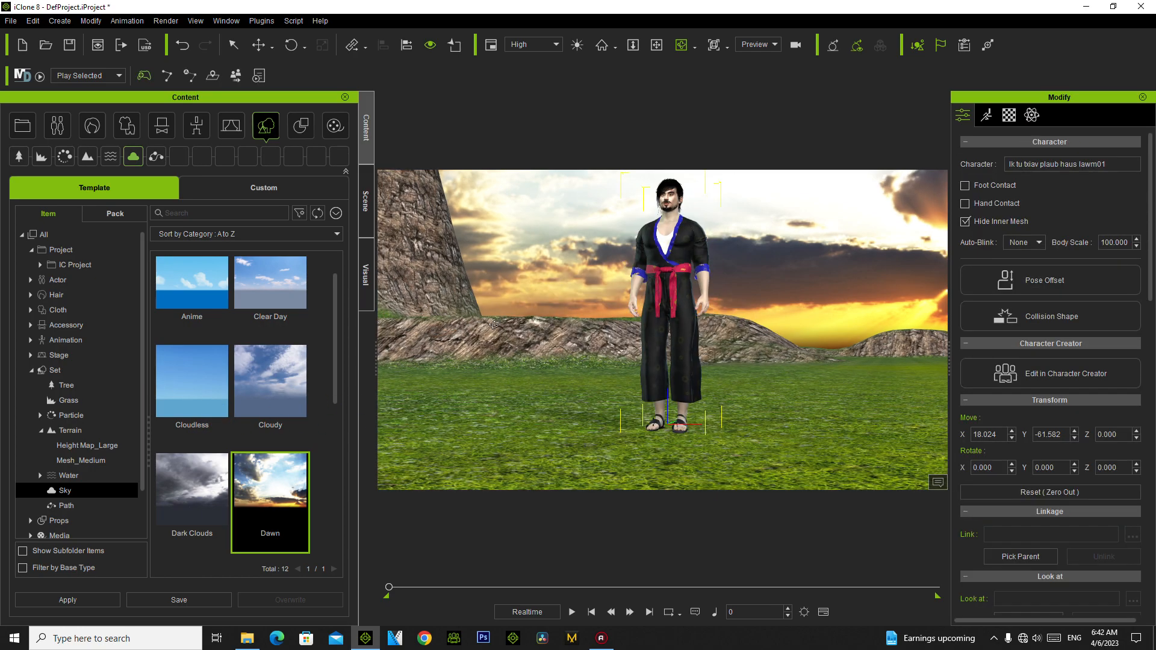
pyautogui.scroll(2, 648, 203)
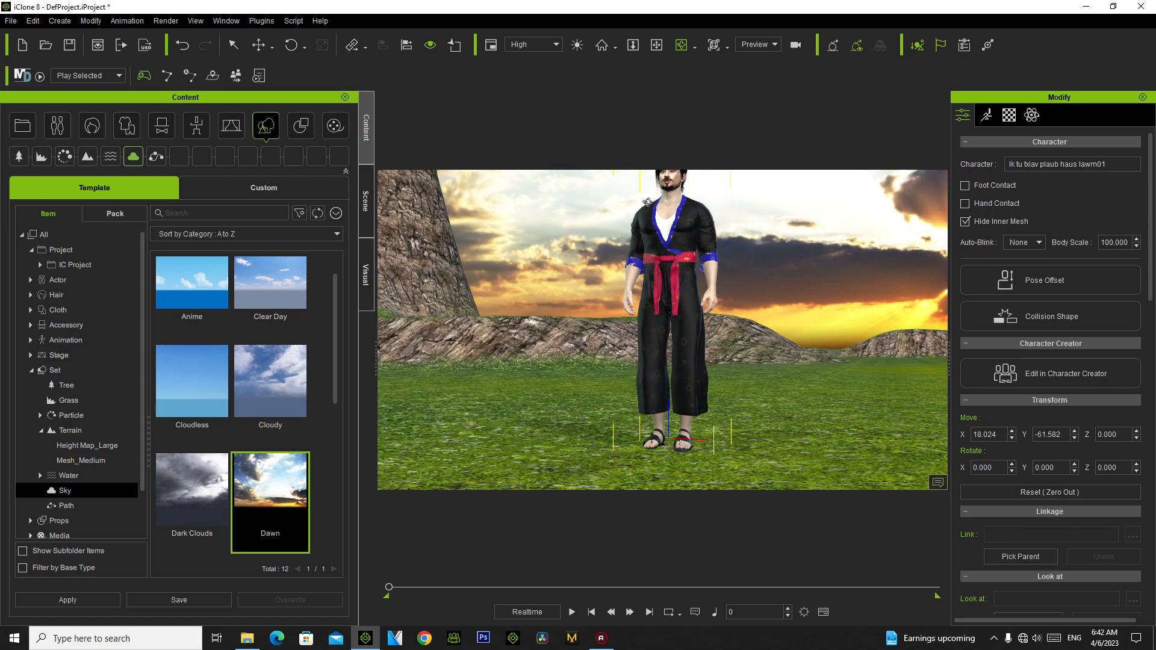
pyautogui.scroll(-1, 648, 203)
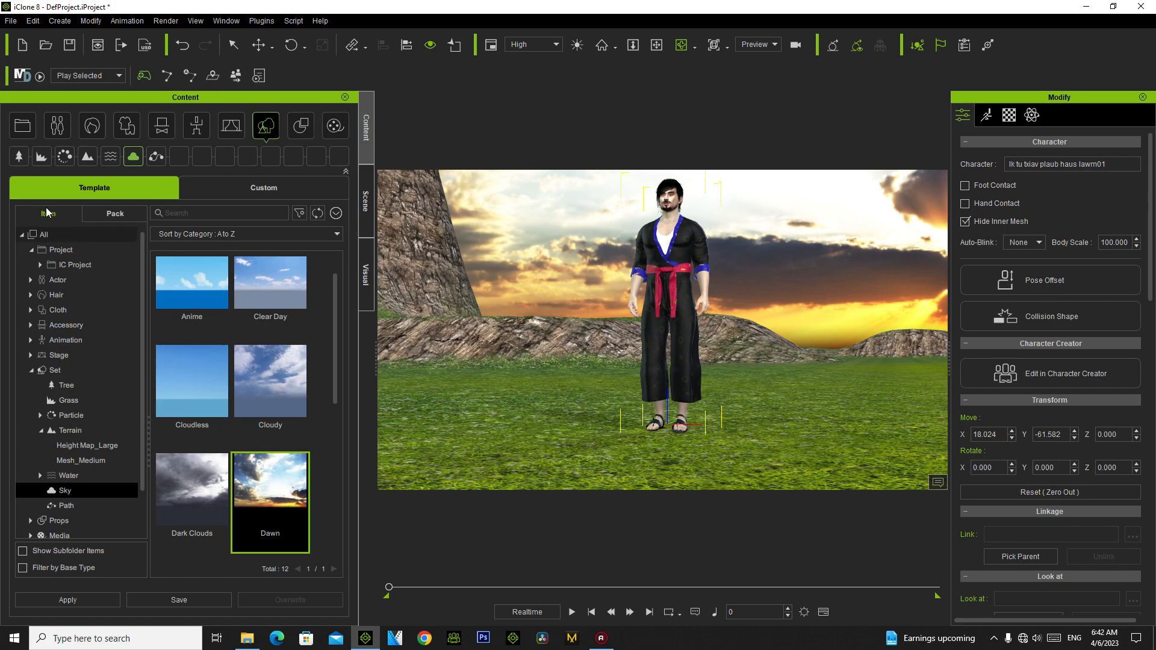
# Step: Show the custom Head accessories in the content library
pyautogui.click(30, 325)
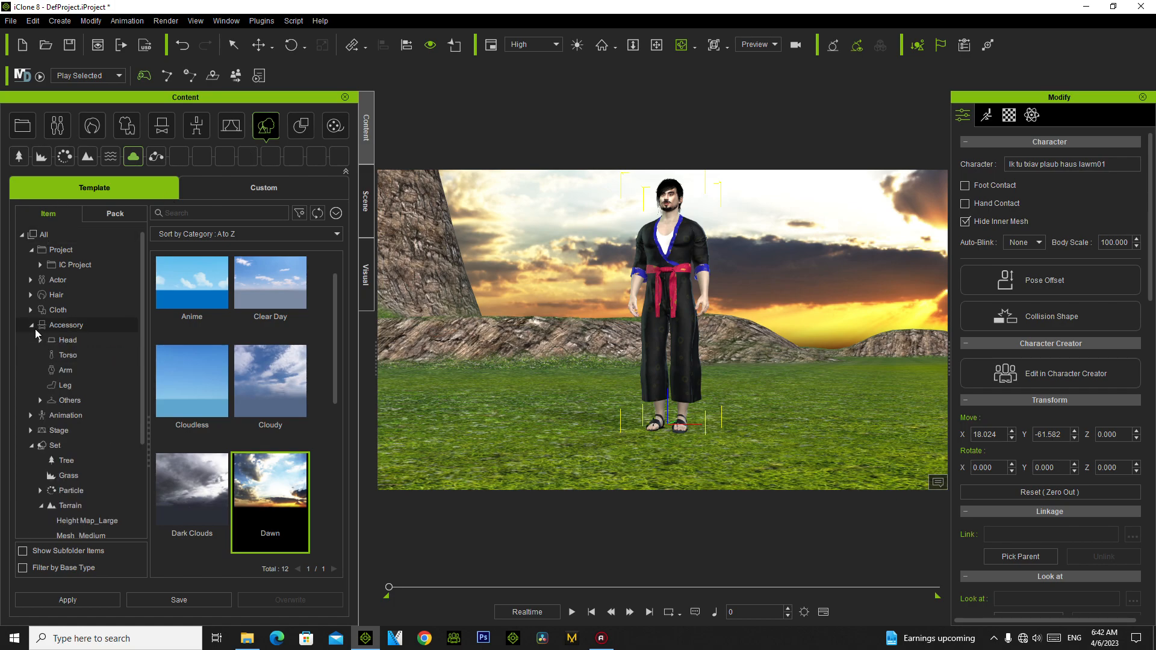
pyautogui.click(72, 341)
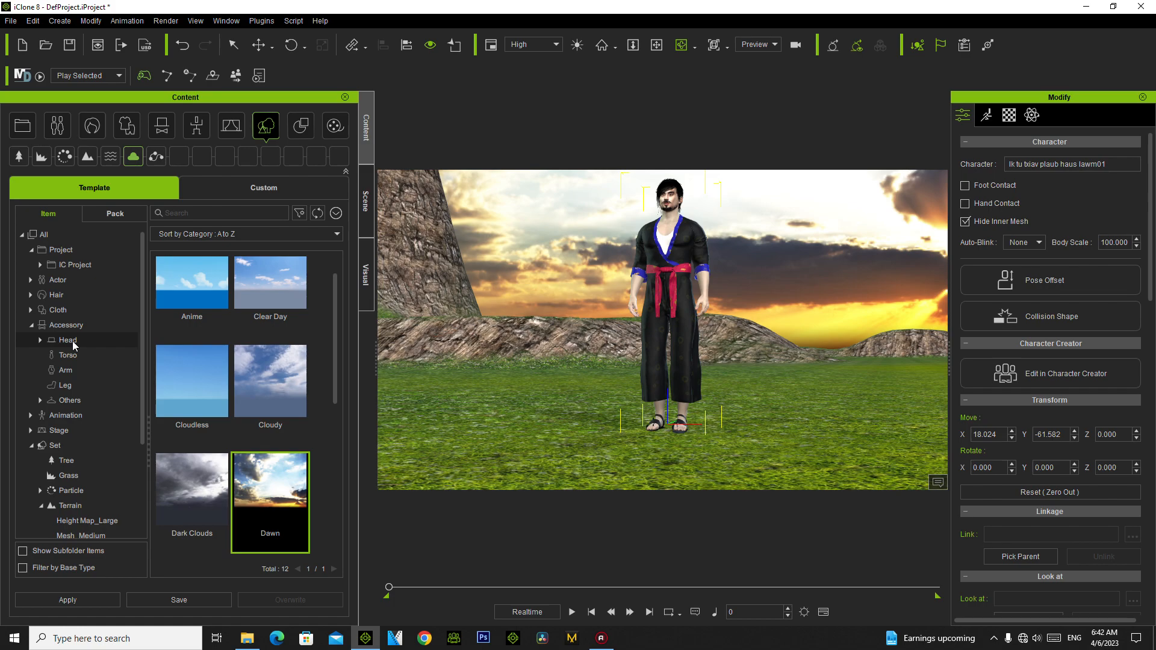
pyautogui.click(264, 186)
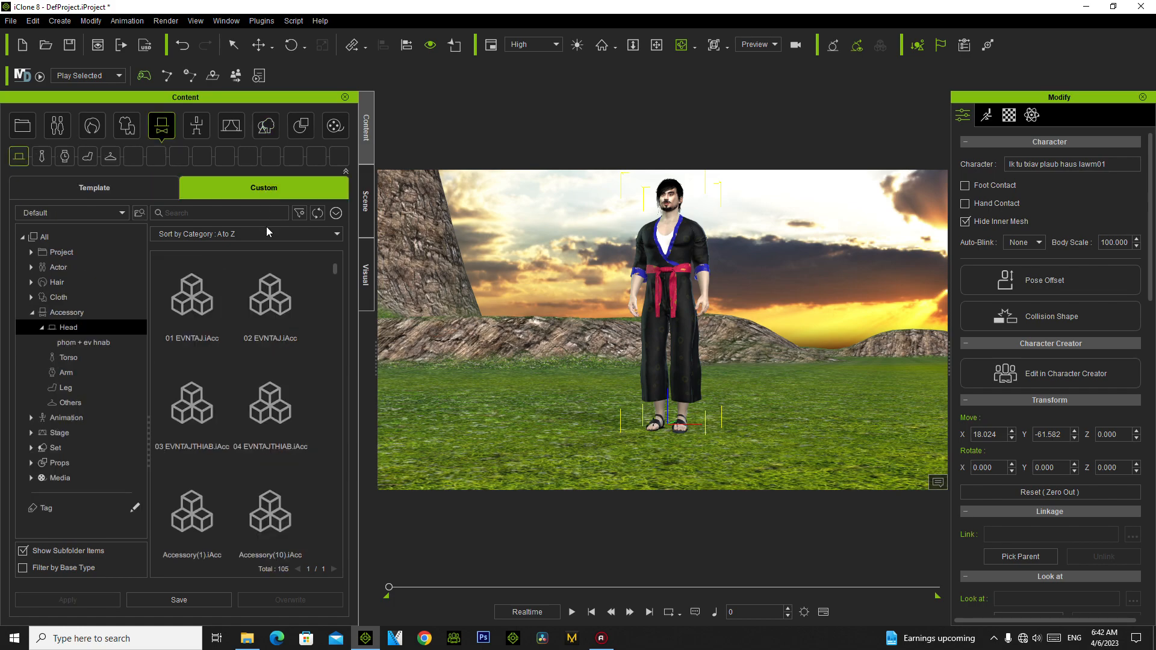
pyautogui.scroll(-1, 263, 507)
# Step: Find the Accessory(10) file on disk, look over the Head accessory folder and close its window
pyautogui.rightClick(266, 444)
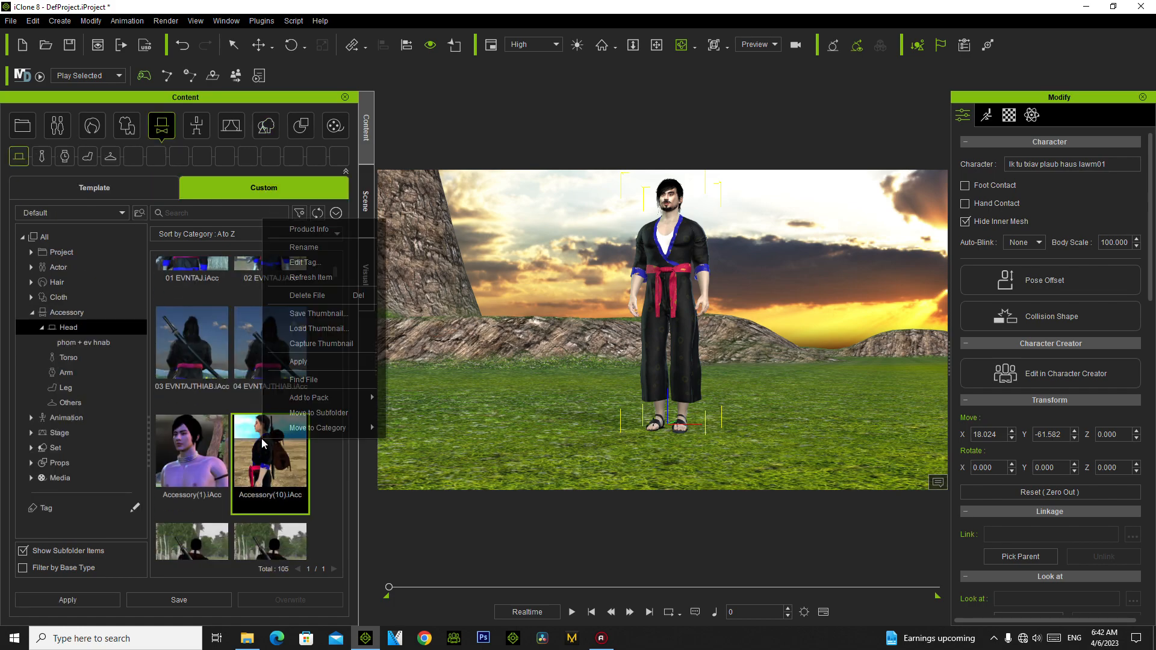
pyautogui.click(307, 380)
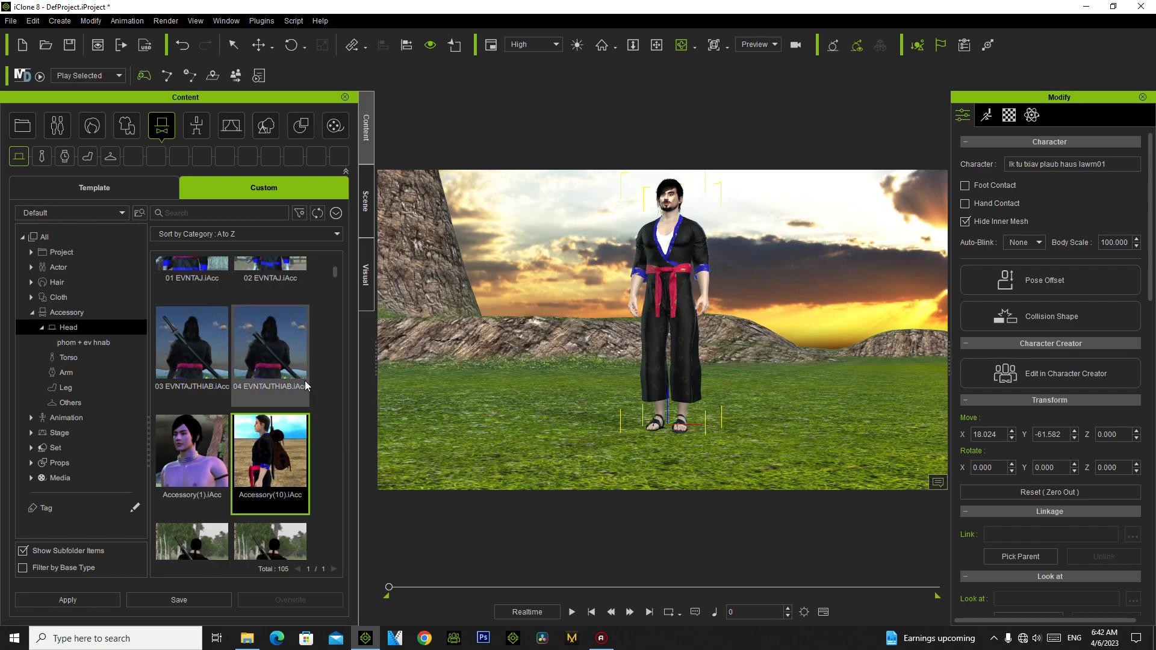
pyautogui.click(314, 24)
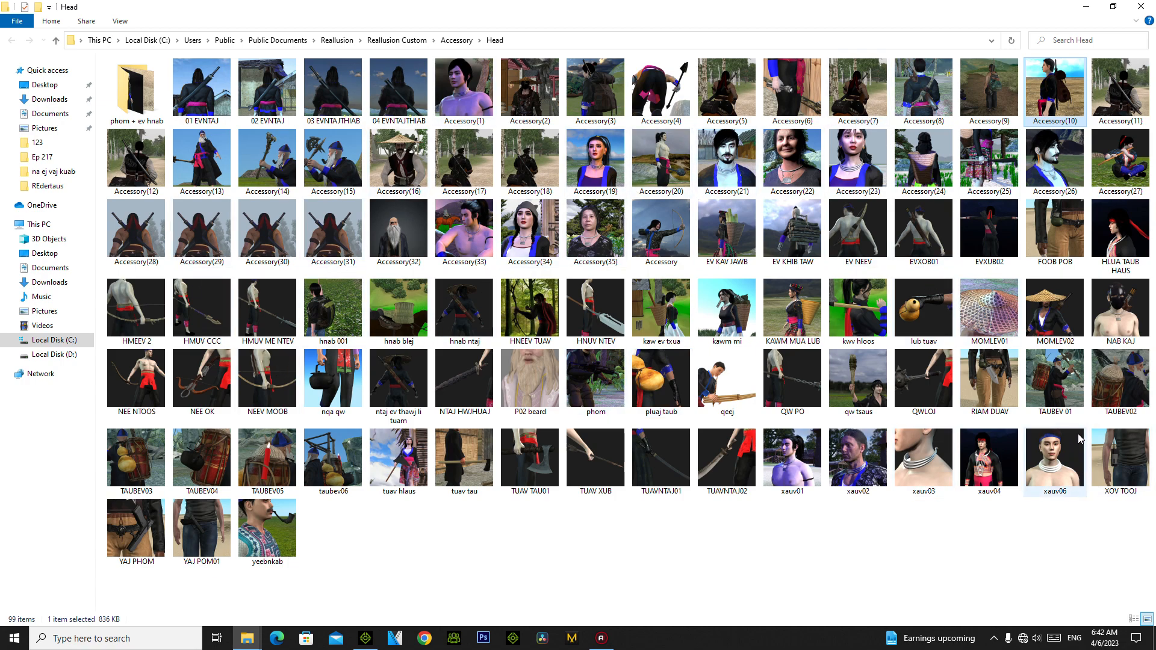
pyautogui.doubleClick(865, 15)
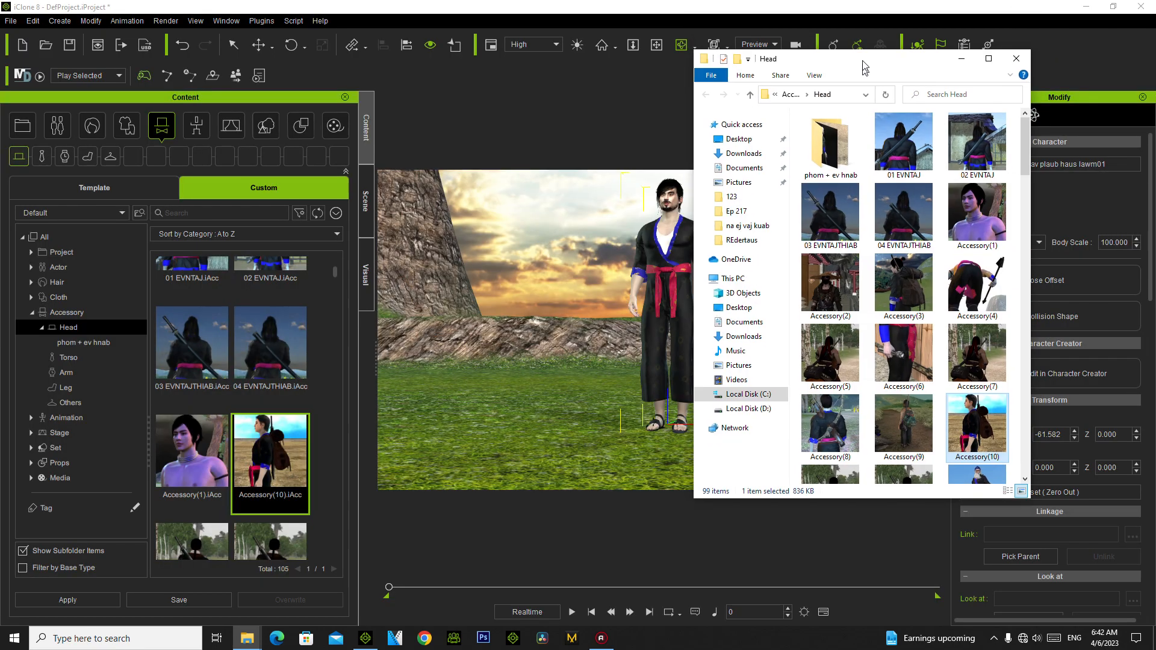
pyautogui.click(1013, 82)
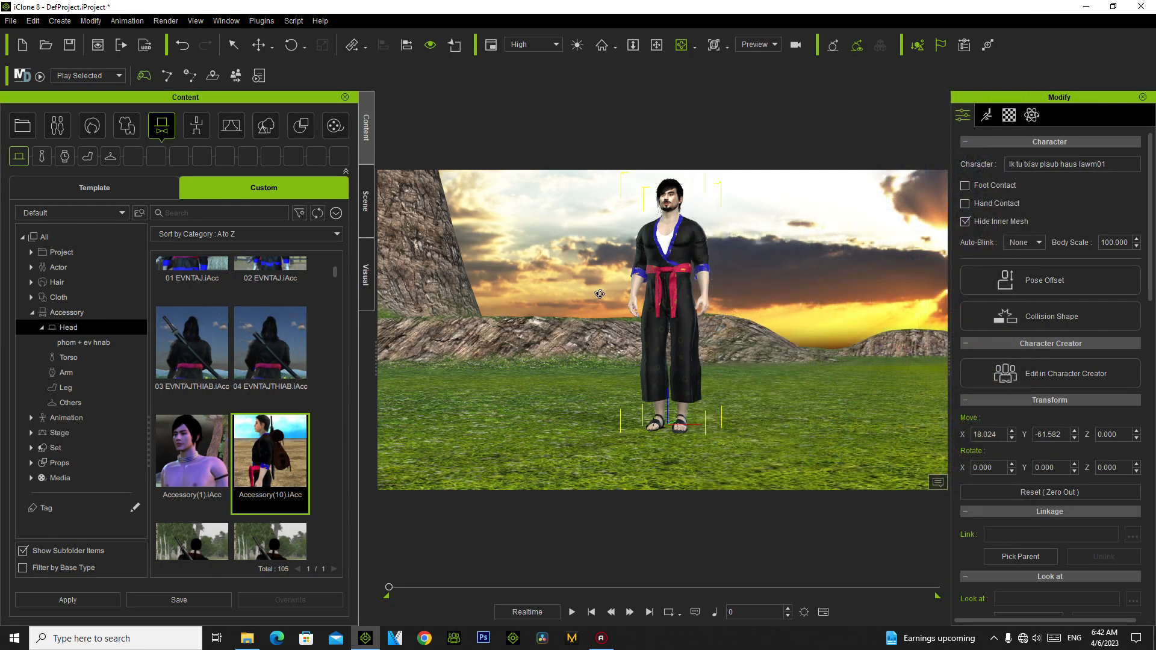
# Step: Apply the sword accessories 04 EVNTAJTHIAB and 03 EVNTAJTHIAB to the character's back
pyautogui.doubleClick(277, 349)
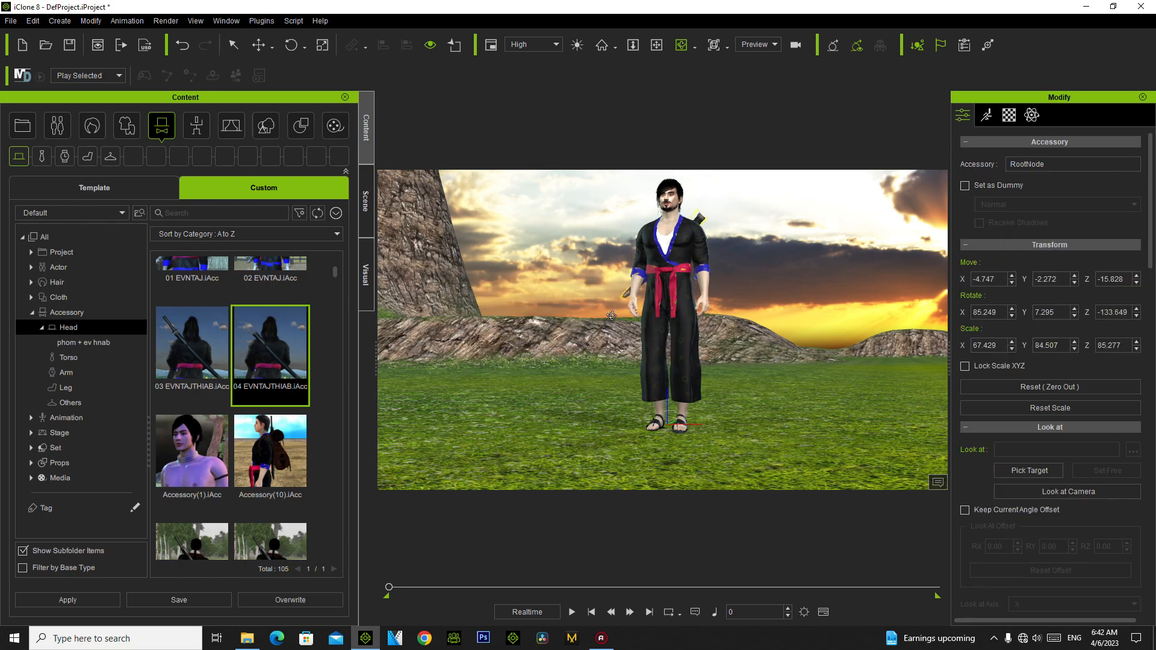
pyautogui.doubleClick(191, 349)
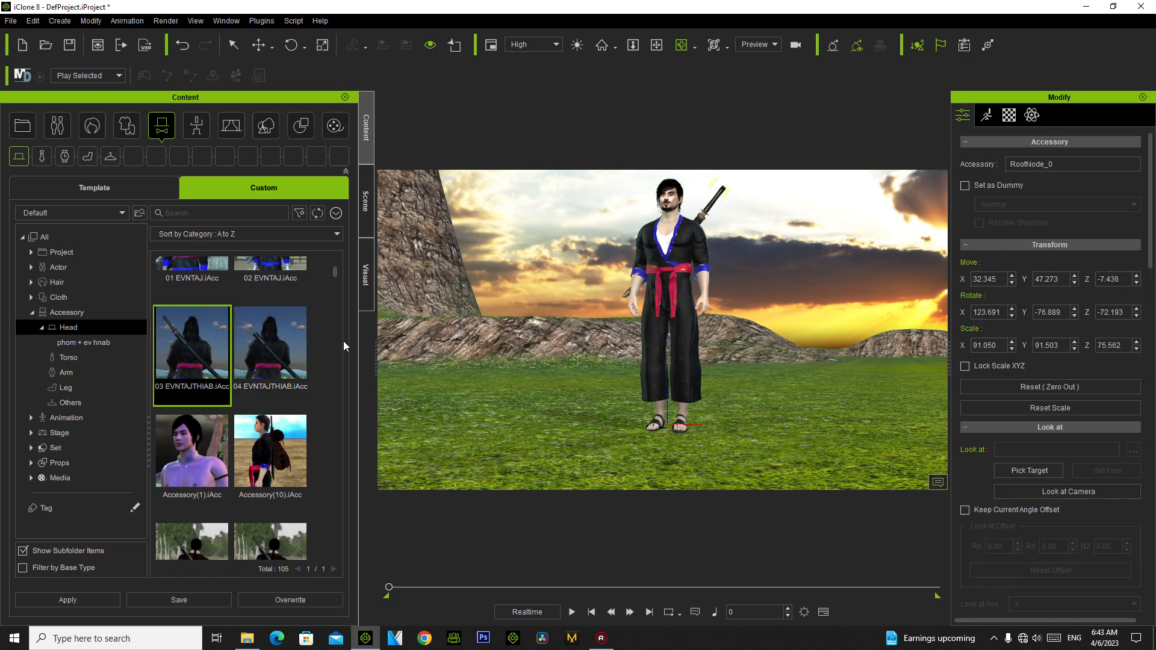
pyautogui.moveTo(836, 259); pyautogui.dragTo(161, 260)
pyautogui.click(365, 271)
pyautogui.moveTo(634, 262); pyautogui.dragTo(312, 181)
pyautogui.click(362, 192)
pyautogui.click(365, 128)
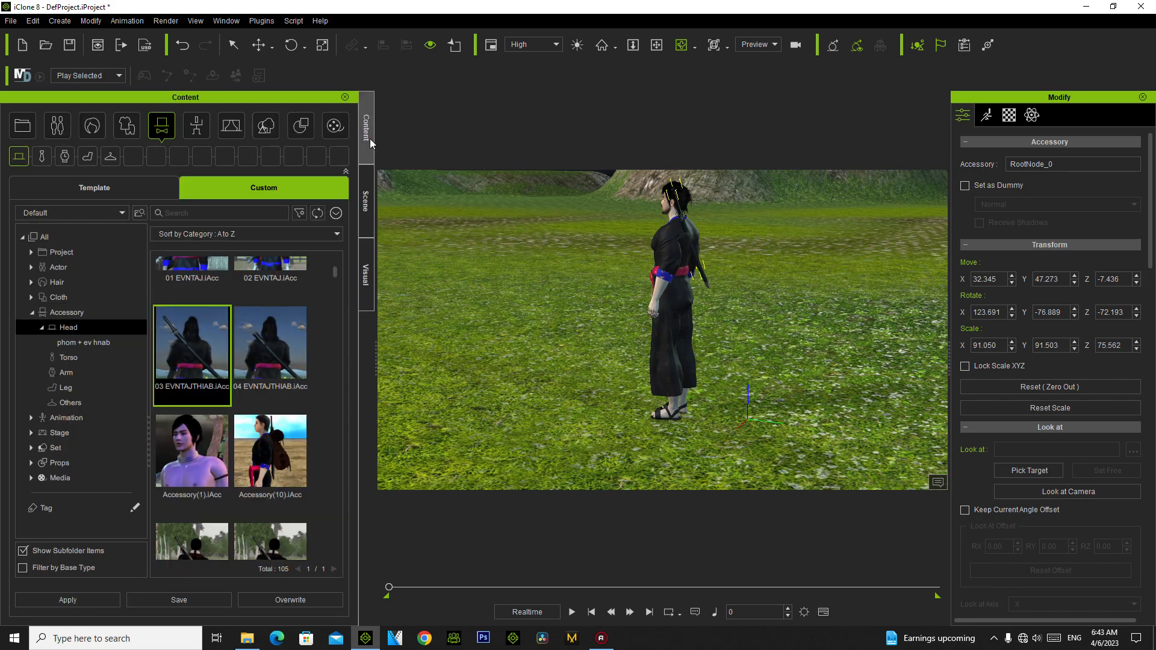
# Step: Apply the neck ring accessory Accessory(1) to the character
pyautogui.scroll(1, 269, 431)
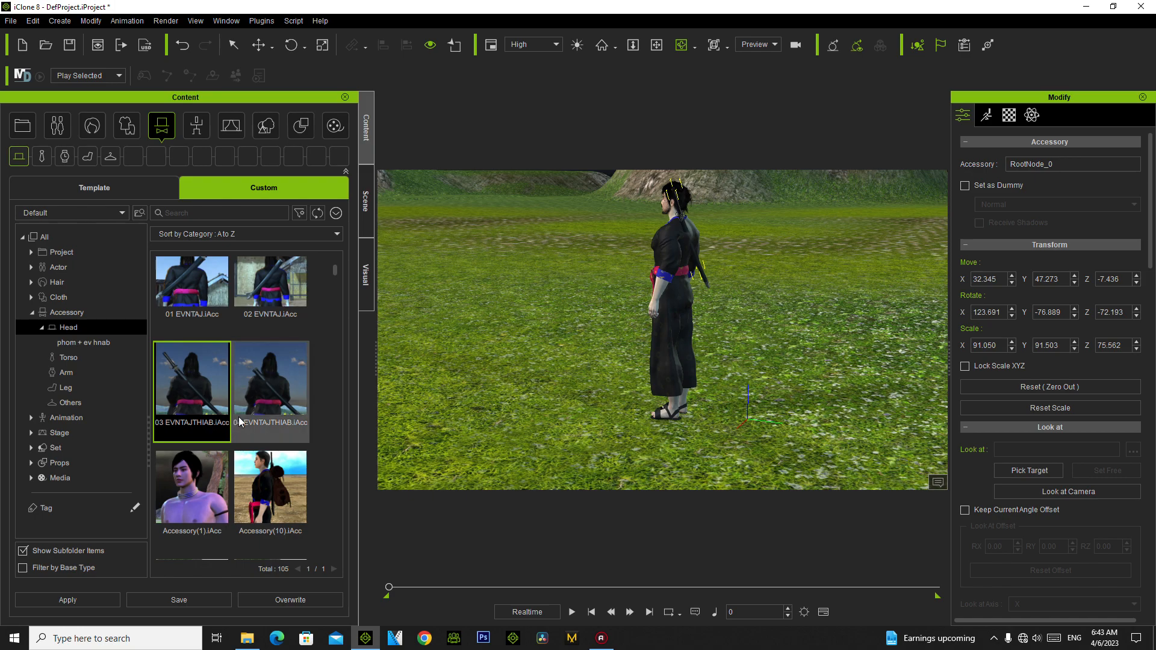
pyautogui.scroll(-2, 238, 417)
pyautogui.moveTo(593, 283); pyautogui.dragTo(699, 247)
pyautogui.scroll(3, 699, 247)
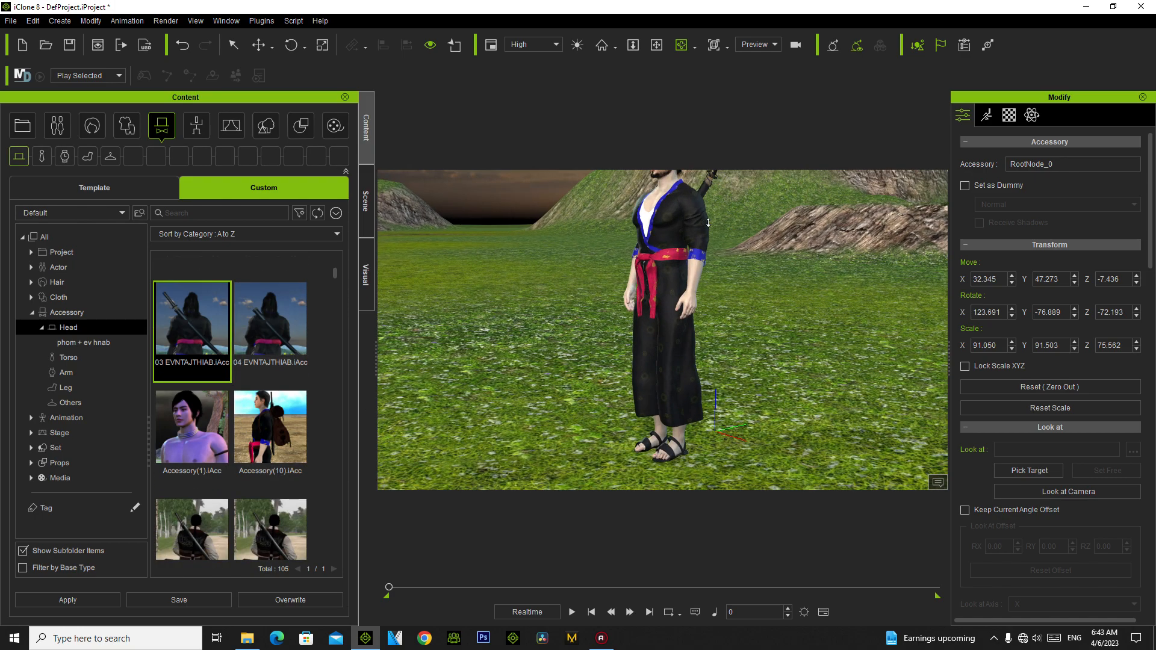
pyautogui.click(657, 46)
pyautogui.moveTo(676, 204); pyautogui.dragTo(665, 382)
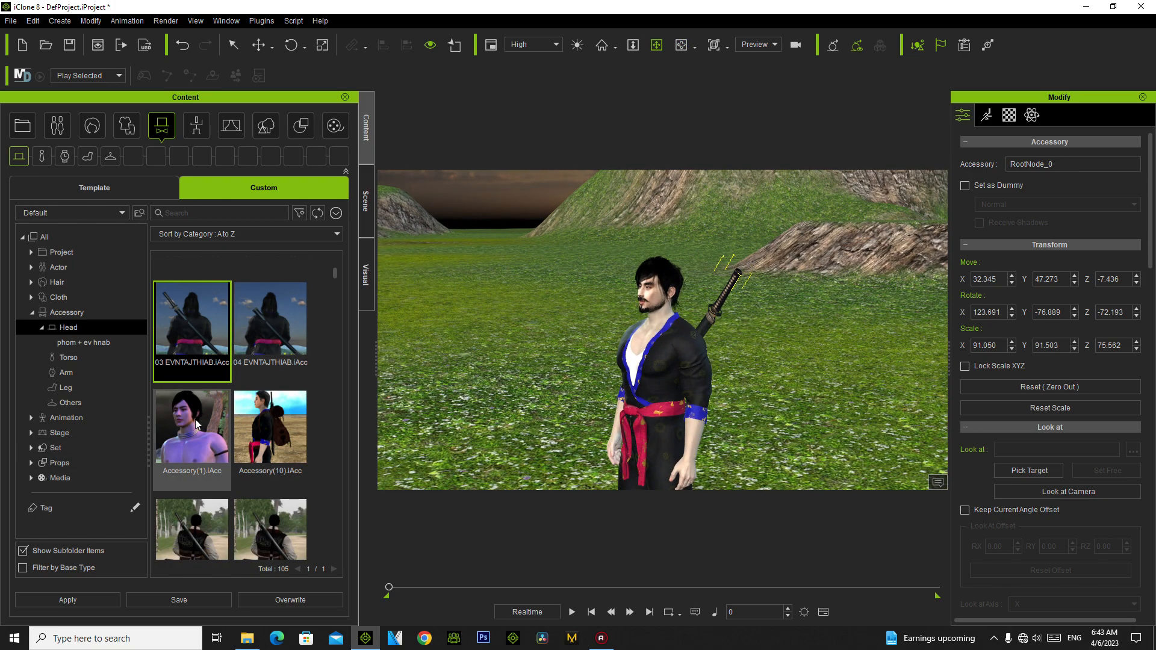
pyautogui.click(196, 423)
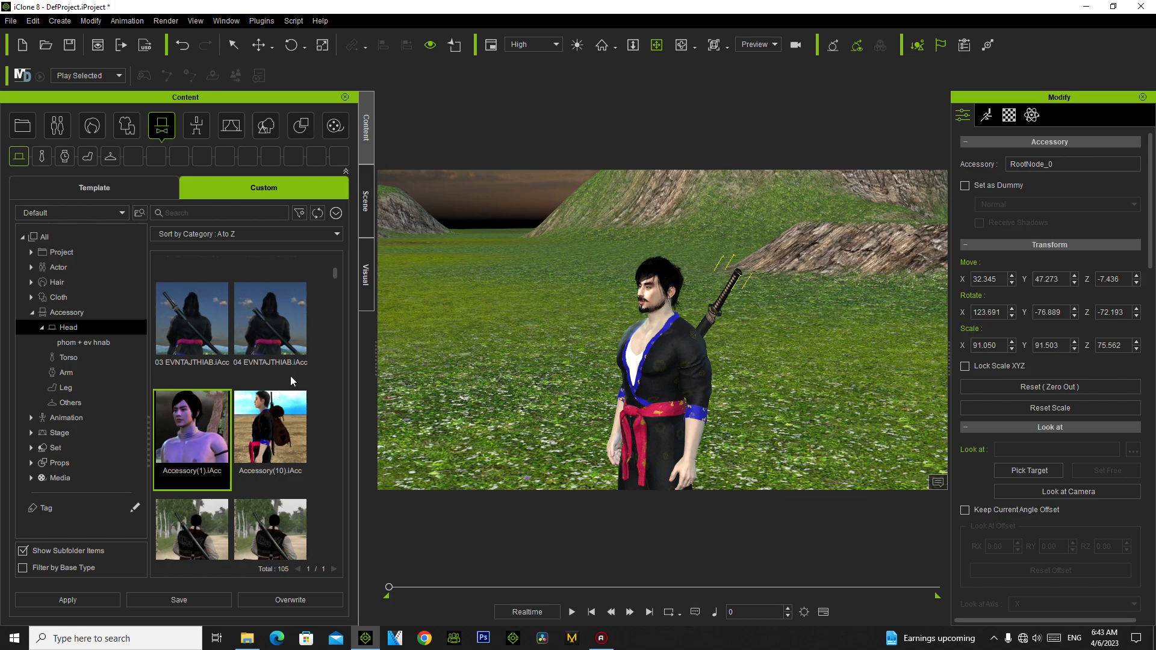
pyautogui.doubleClick(185, 425)
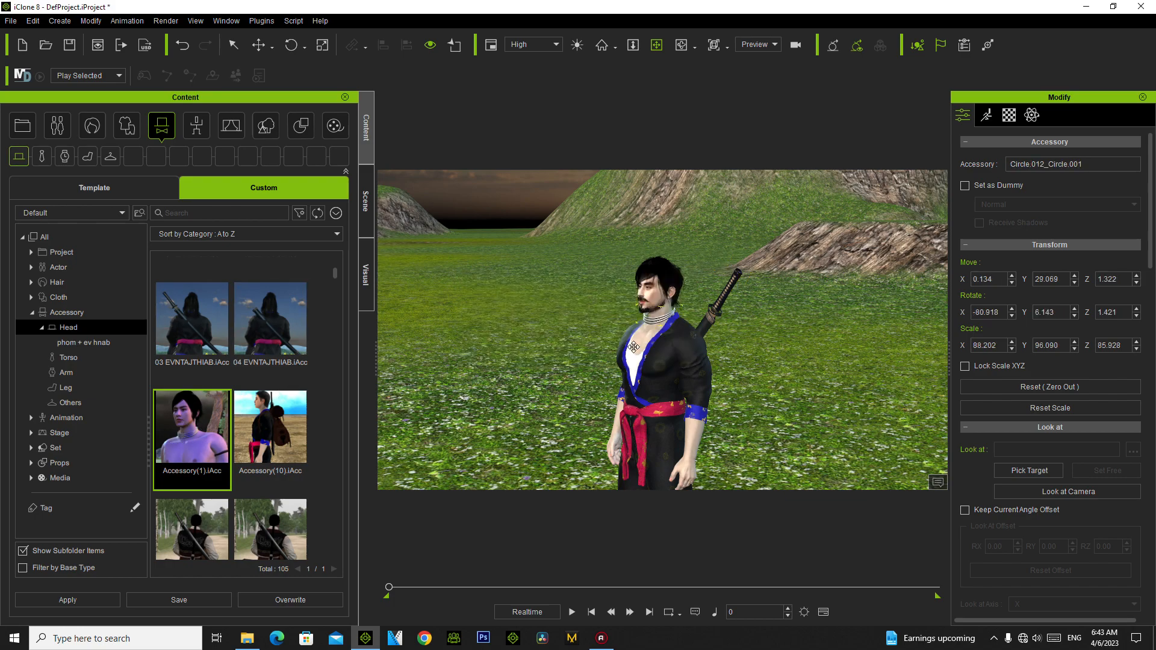
# Step: Apply the backpack accessory Accessory(3) to the character
pyautogui.scroll(-3, 285, 463)
pyautogui.scroll(-6, 287, 460)
pyautogui.scroll(-6, 288, 452)
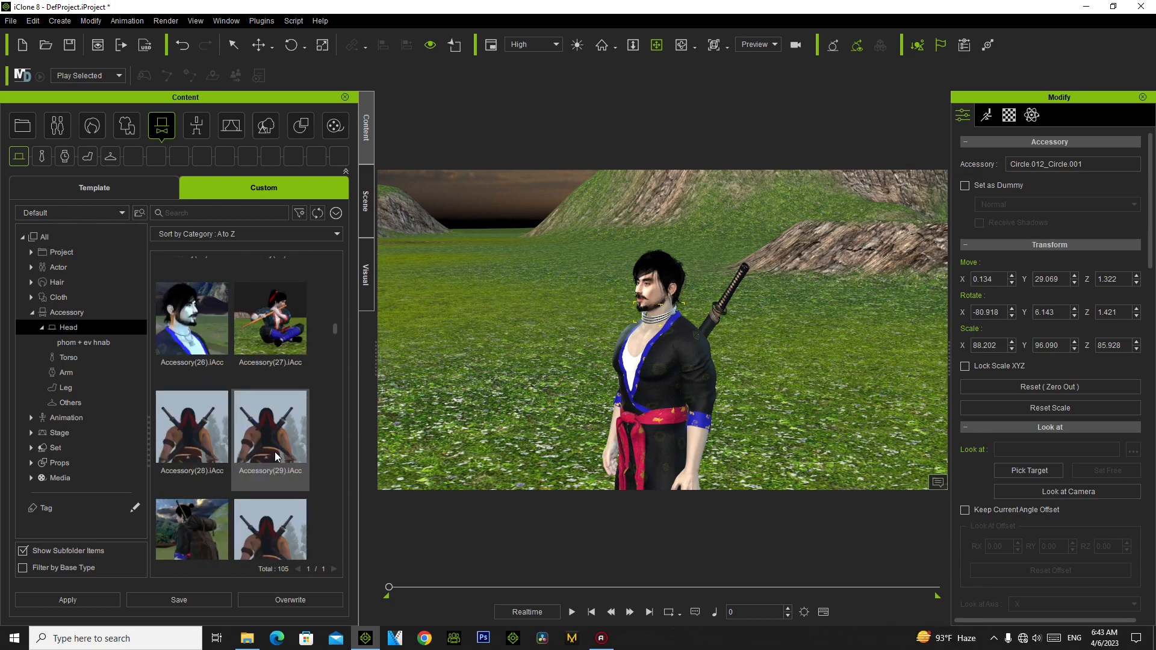
pyautogui.scroll(-1, 276, 456)
pyautogui.doubleClick(205, 459)
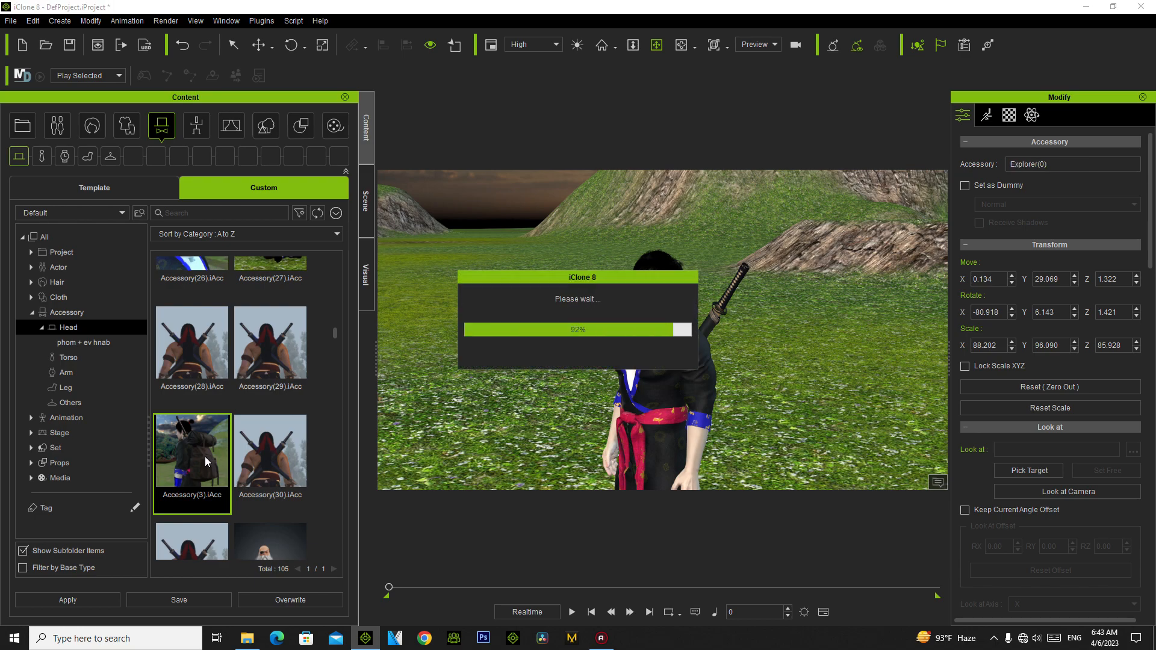
# Step: Apply the Walking 2 motion from the 02 mu kev kolor folder to the backpack-wearing character
pyautogui.click(688, 45)
pyautogui.moveTo(865, 416); pyautogui.dragTo(718, 419)
pyautogui.moveTo(578, 472); pyautogui.dragTo(548, 414)
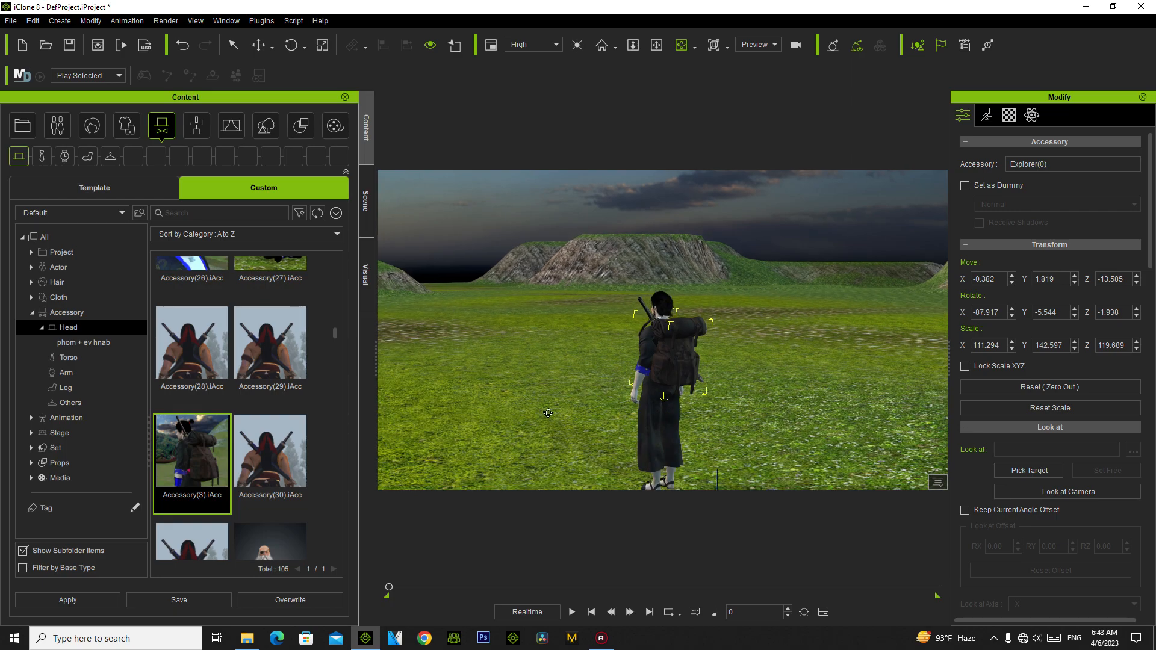
pyautogui.click(234, 45)
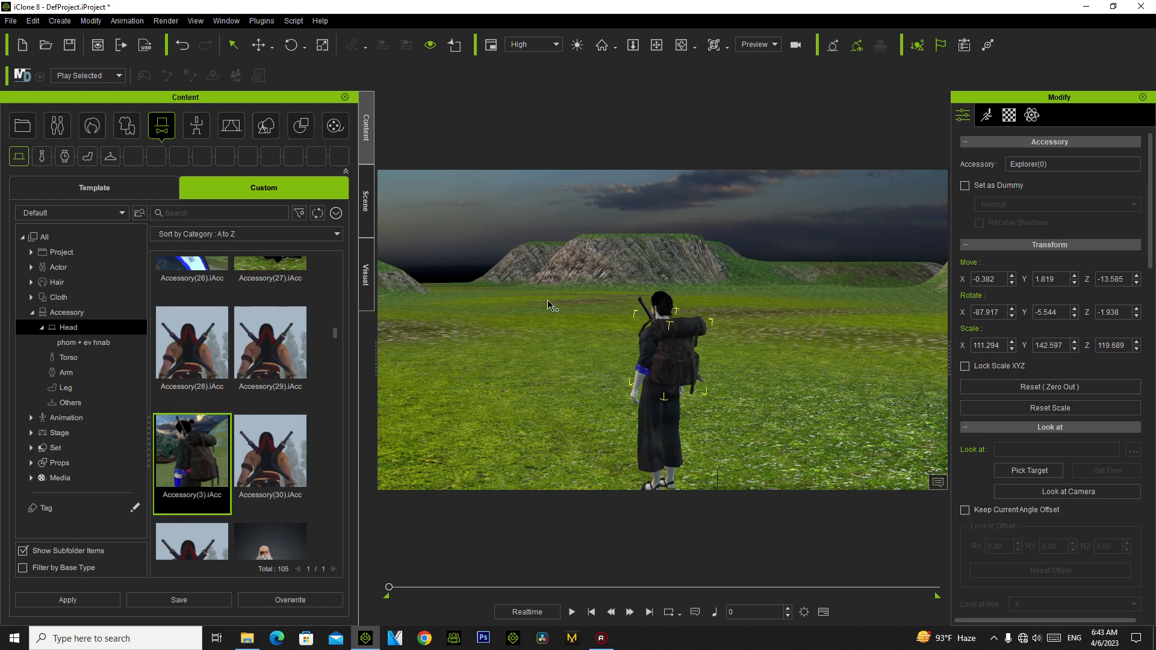
pyautogui.click(663, 413)
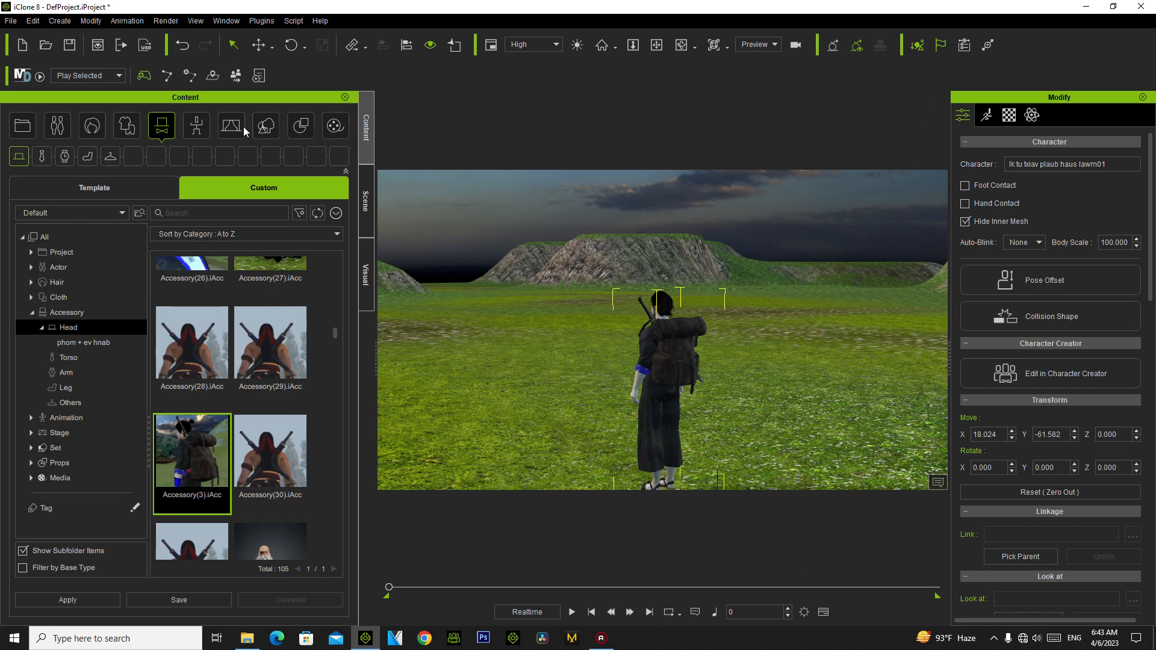
pyautogui.click(200, 123)
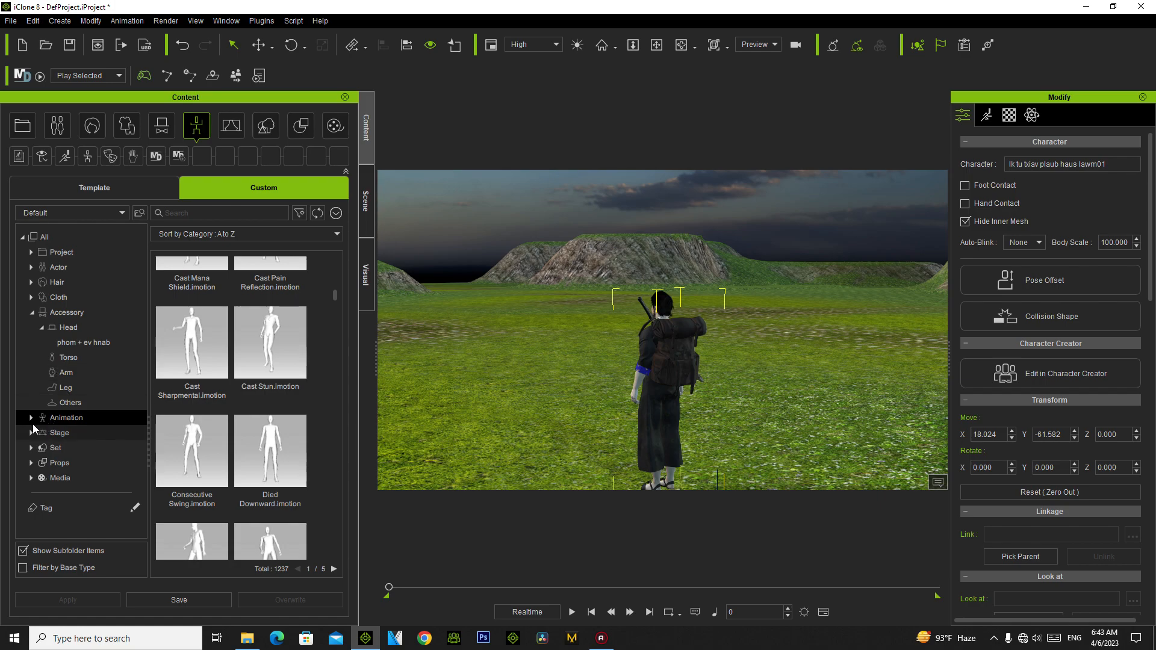
pyautogui.click(41, 463)
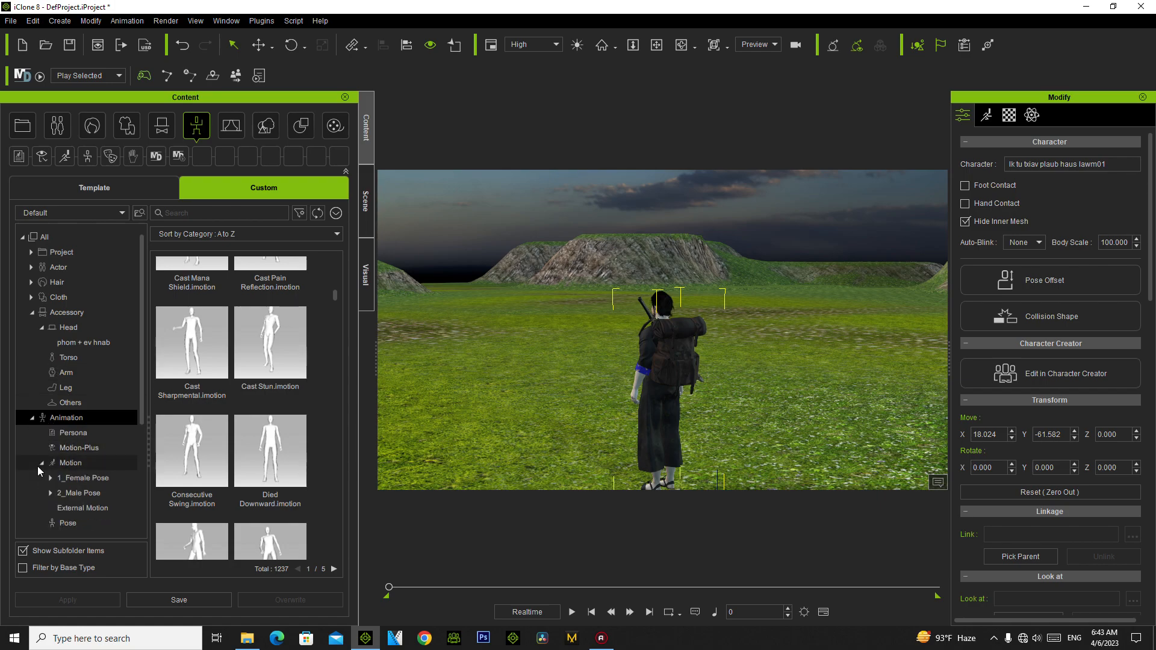
pyautogui.click(51, 478)
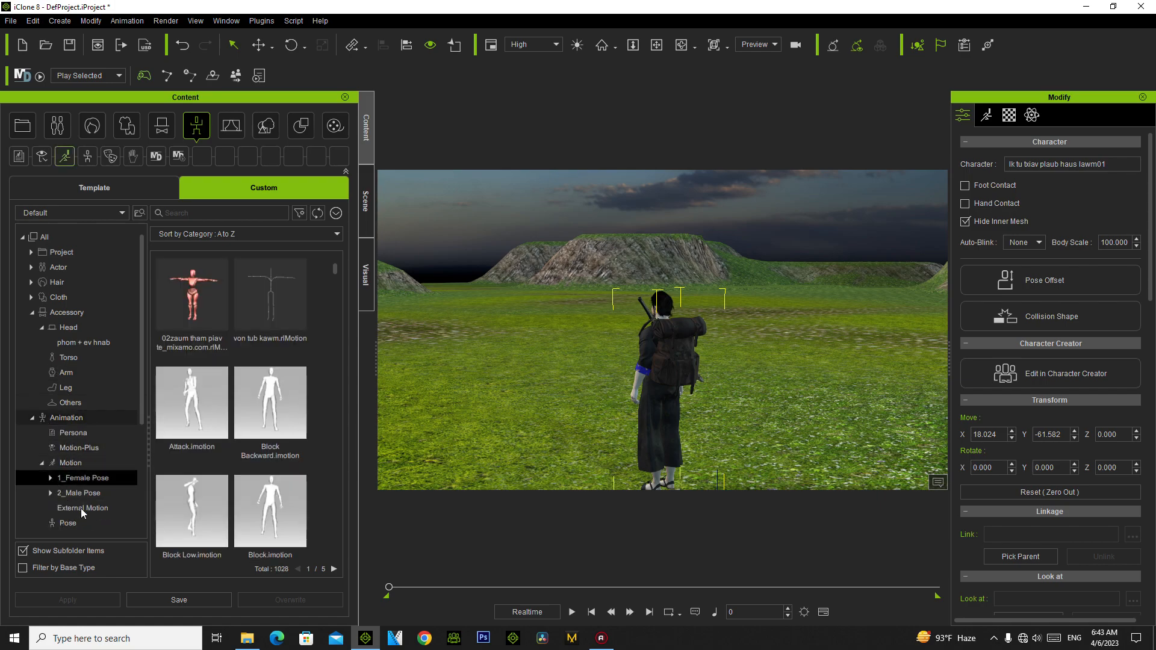
pyautogui.click(61, 445)
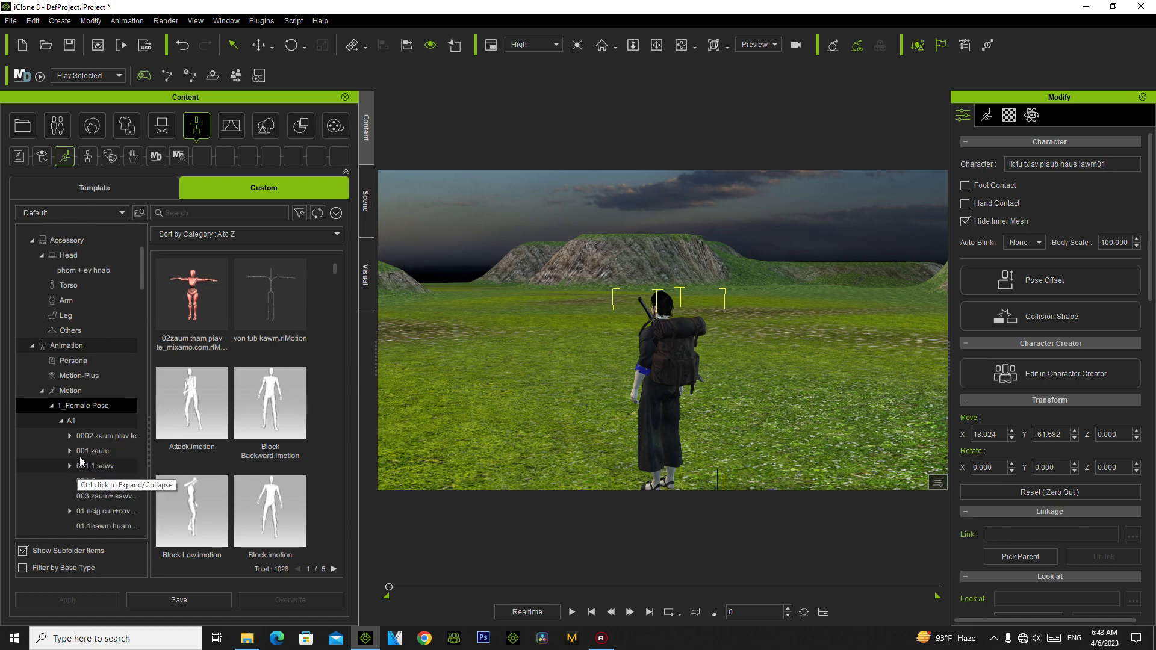
pyautogui.scroll(-1, 121, 526)
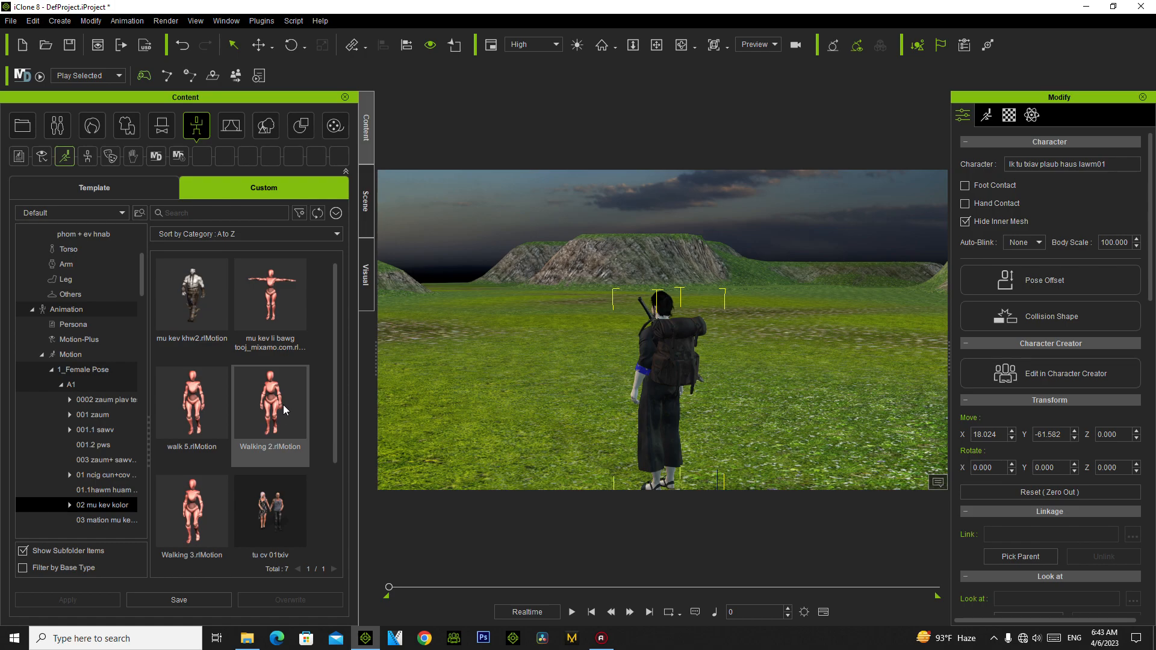
pyautogui.doubleClick(272, 445)
pyautogui.scroll(-2, 689, 449)
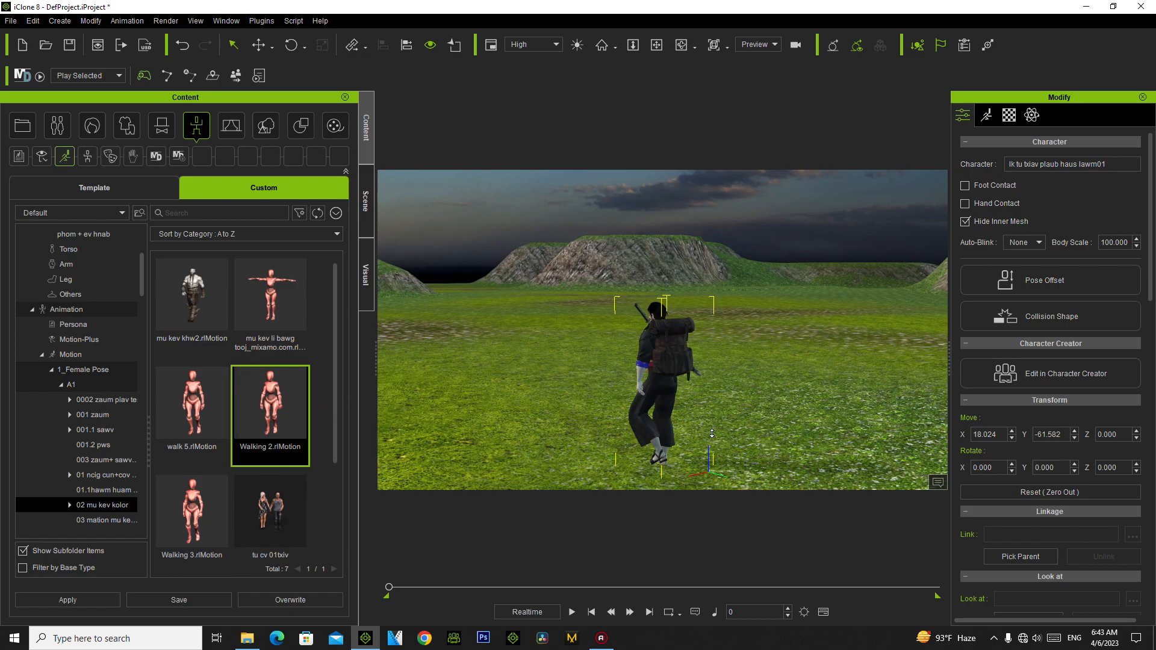
# Step: Play the character's walking animation and pause it
pyautogui.click(573, 613)
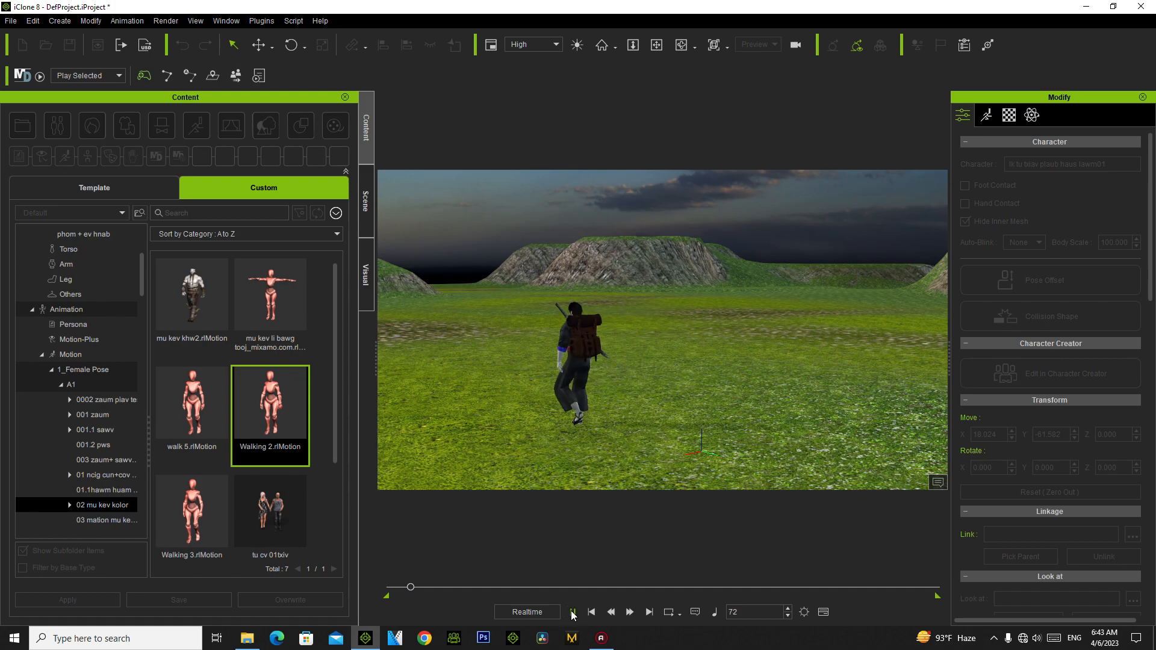
pyautogui.click(572, 613)
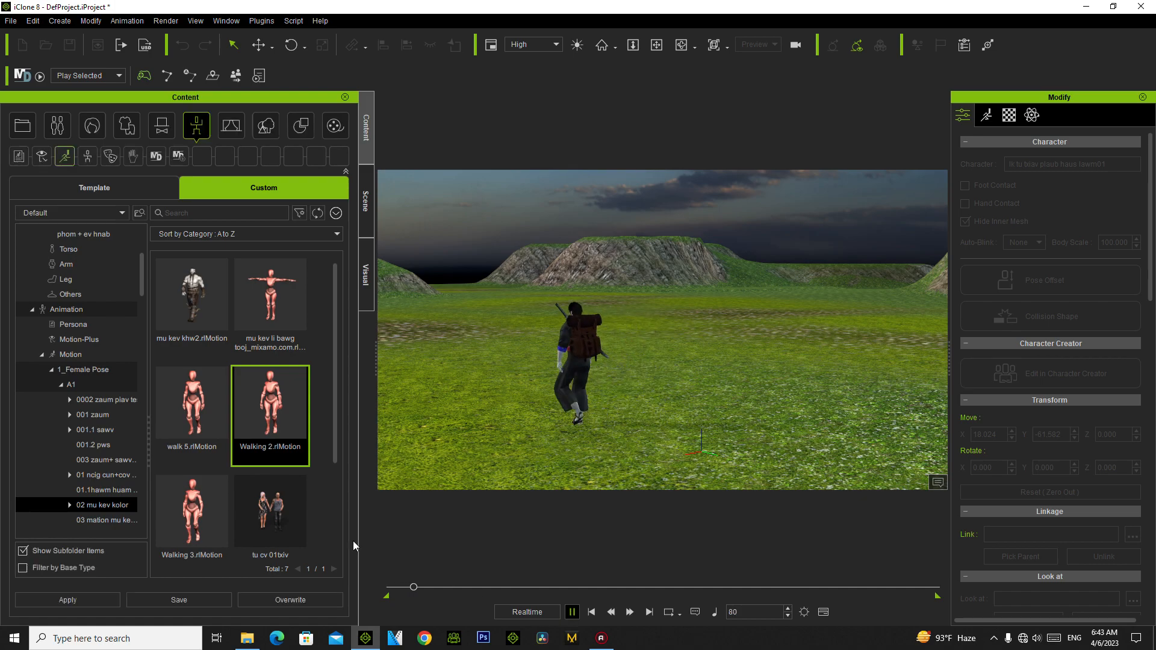
# Step: Apply the Walking 2 motion again at frame 51 and play the animation from the first frame
pyautogui.click(406, 588)
pyautogui.doubleClick(286, 409)
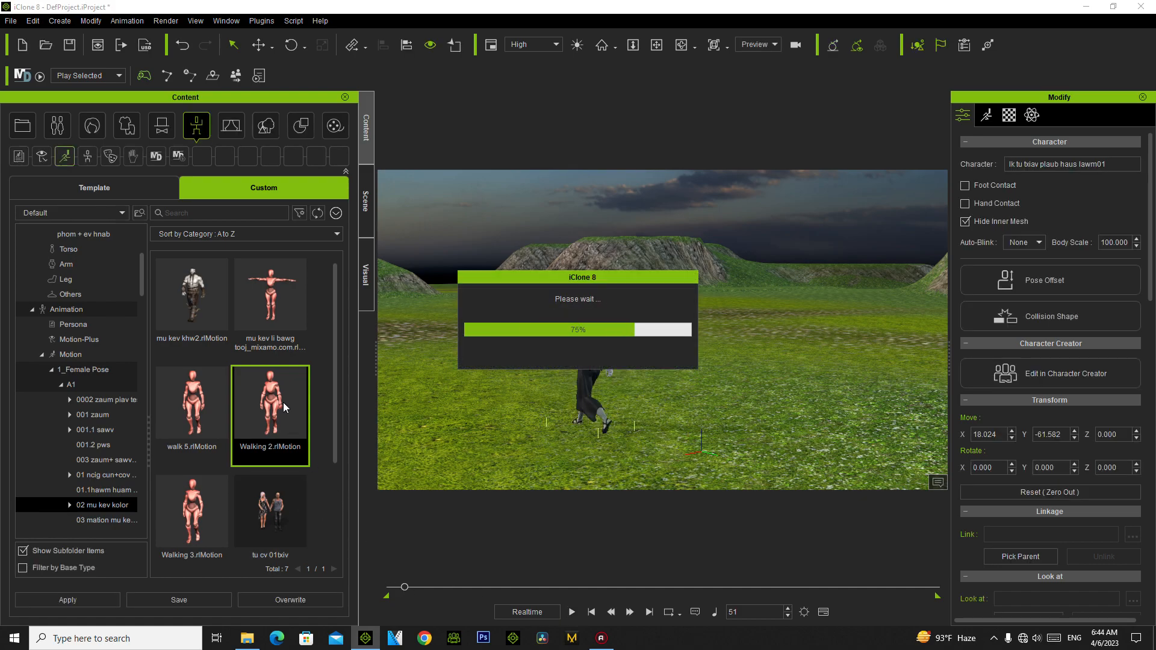
pyautogui.click(388, 589)
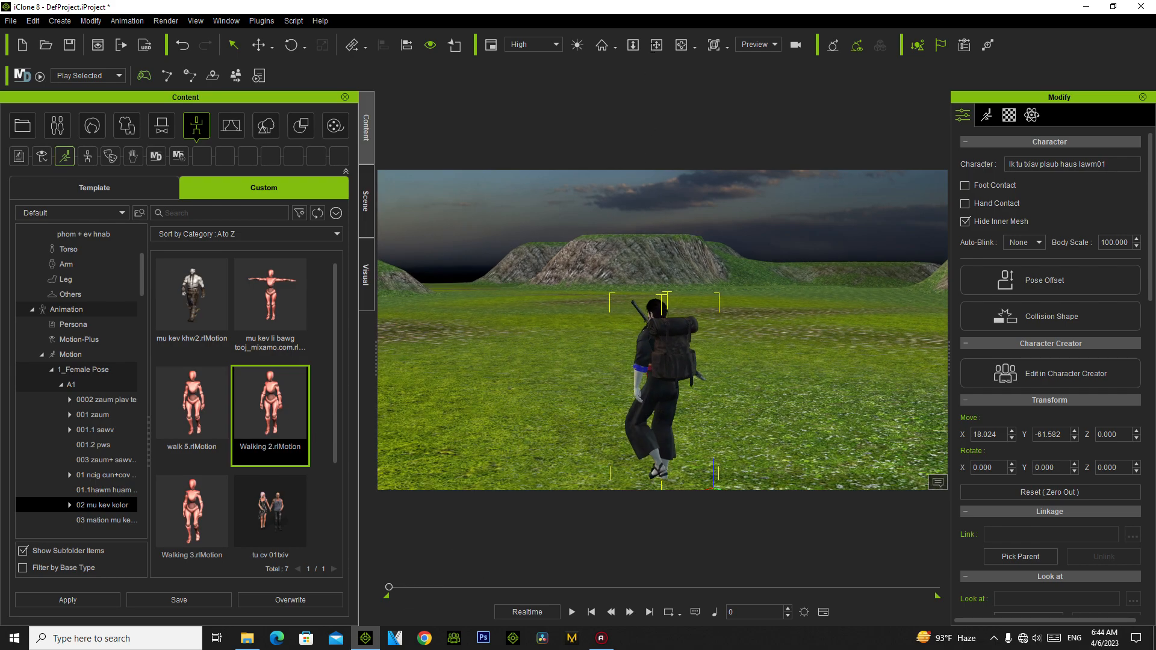
pyautogui.moveTo(695, 388); pyautogui.dragTo(700, 360)
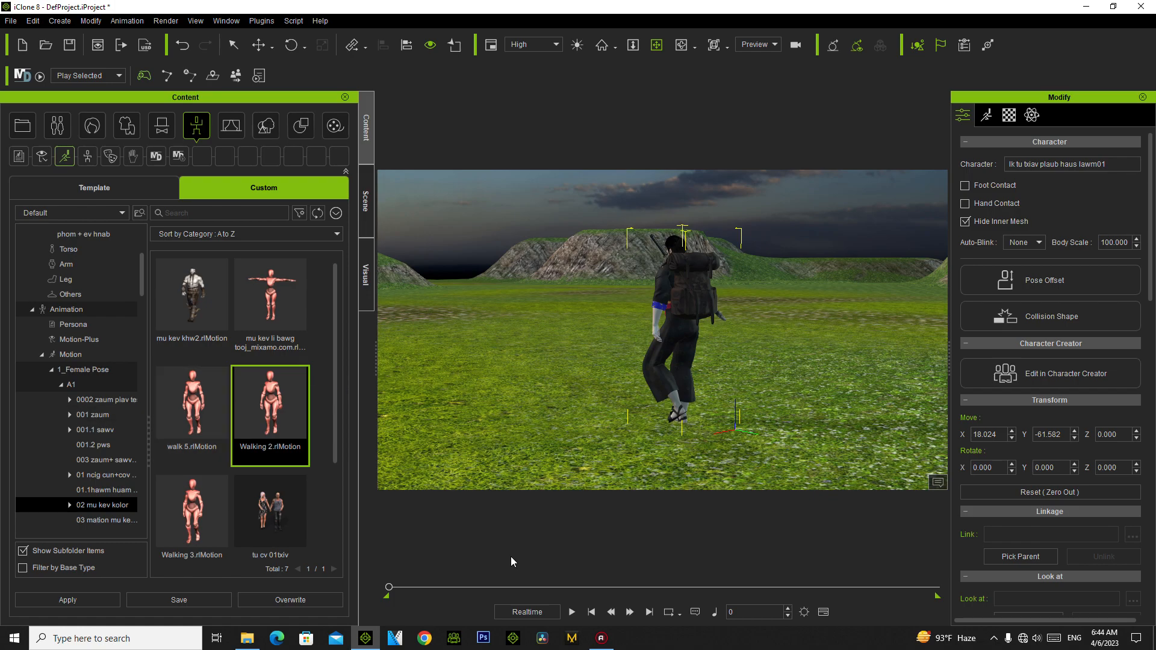
pyautogui.click(572, 612)
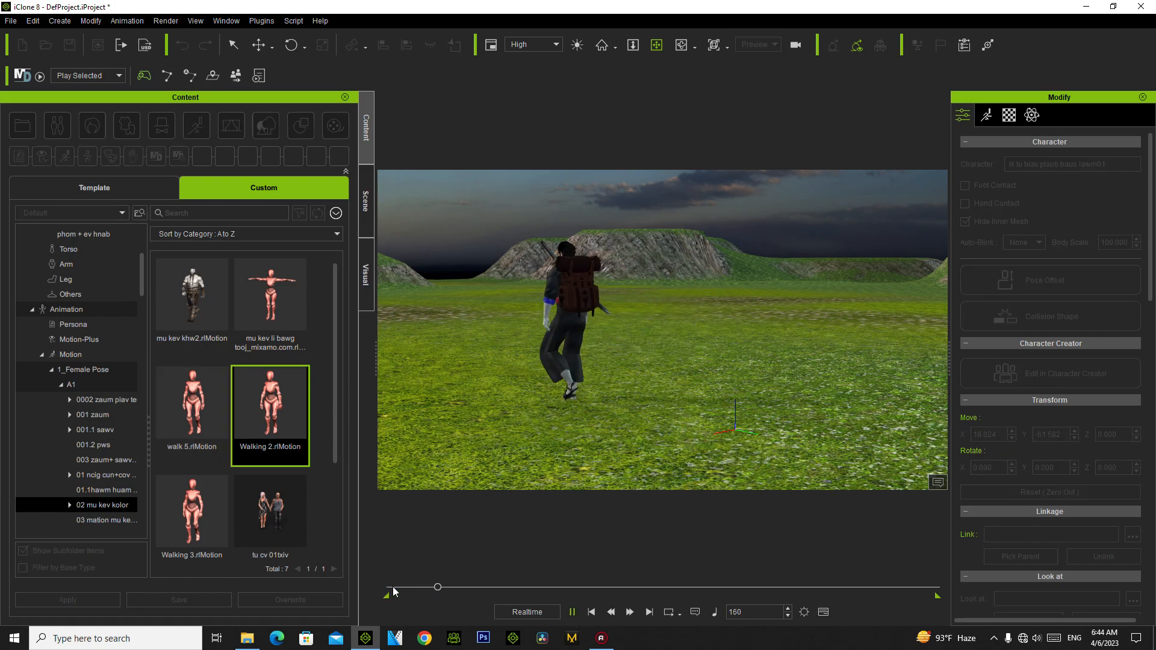
pyautogui.press('space')
pyautogui.scroll(-1, 667, 402)
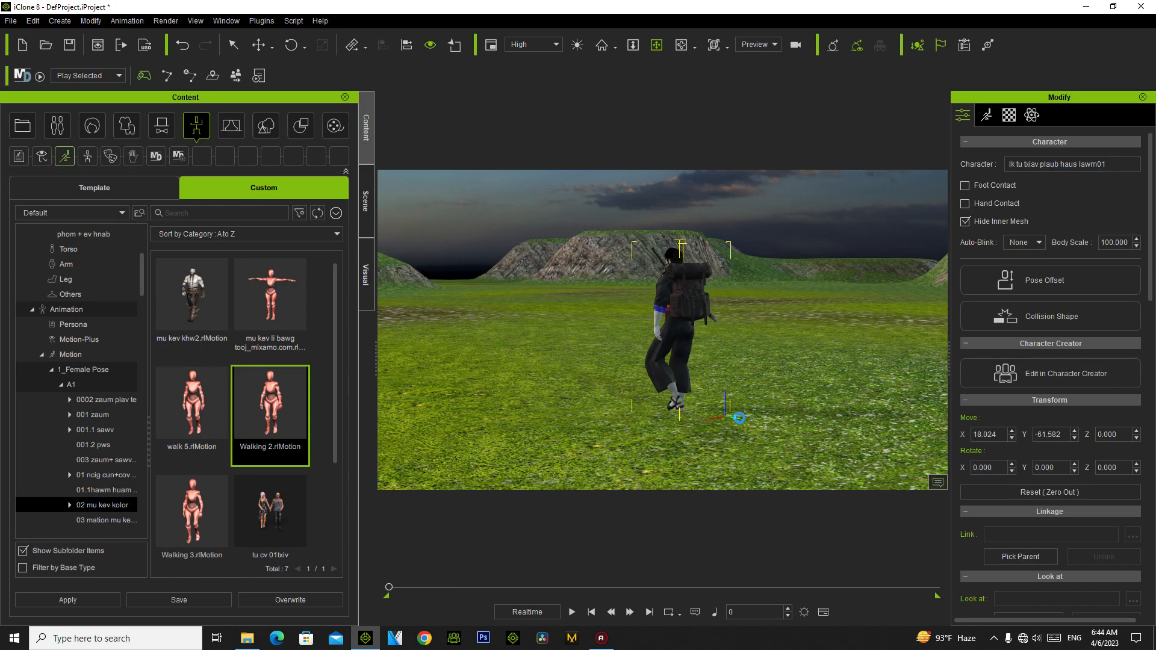
# Step: Delete the character and bring the avatar lk tu txiav plaub haus lawm033 from the cov siv niaj nub no folder into the scene
pyautogui.press('Delete')
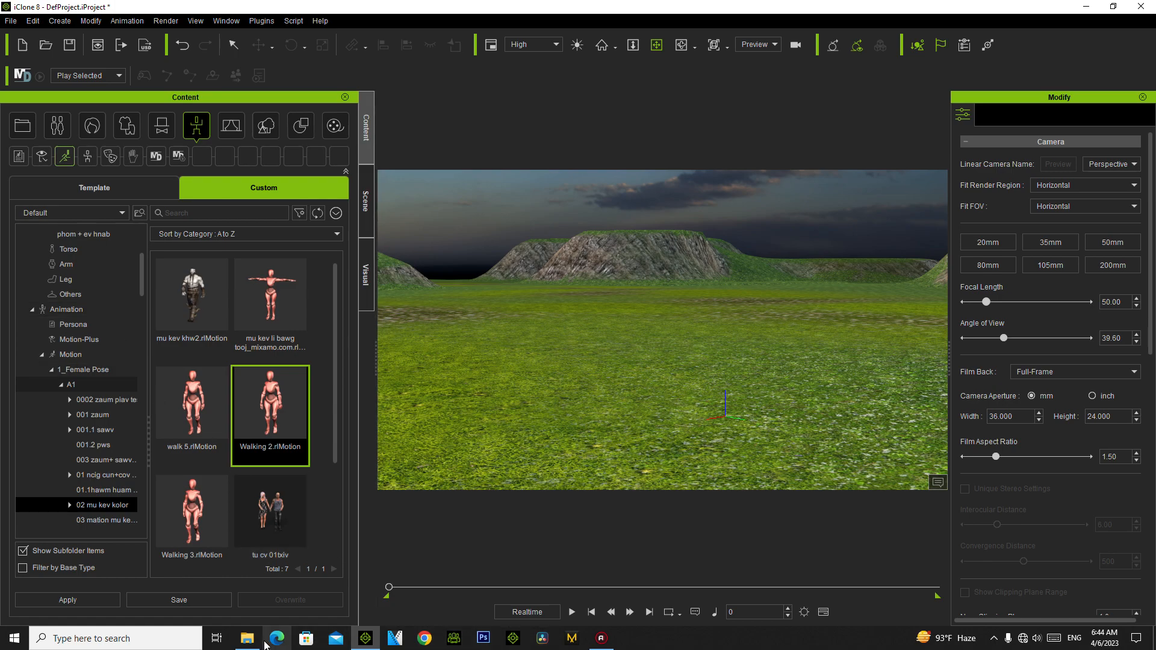
pyautogui.moveTo(265, 642)
pyautogui.click(266, 599)
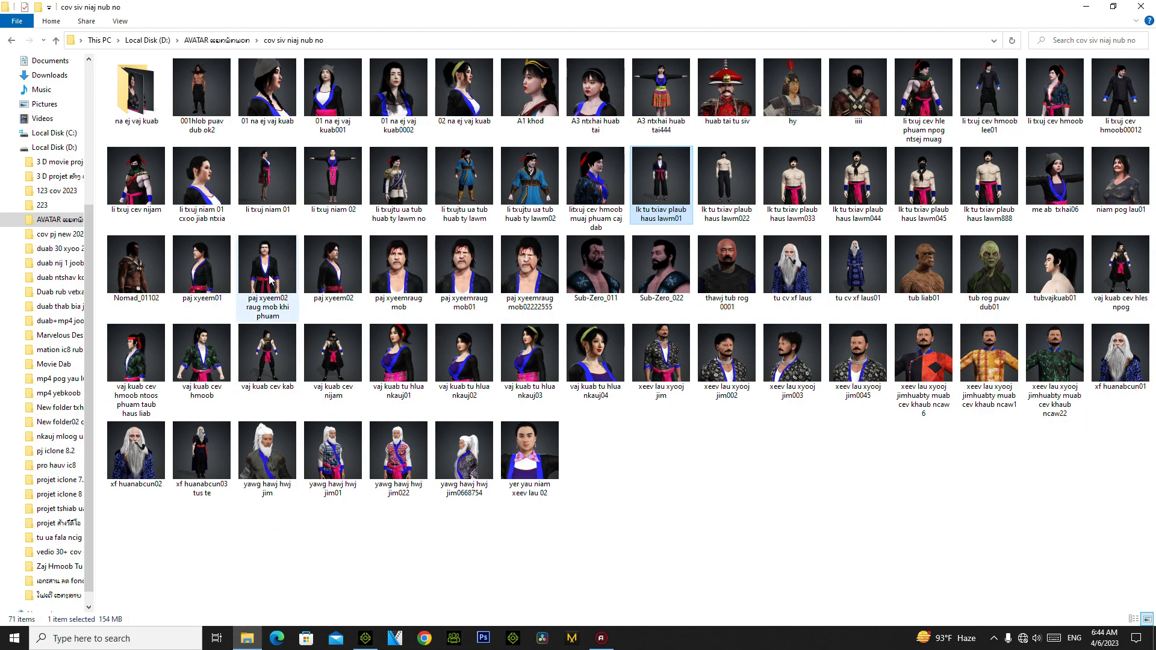
pyautogui.moveTo(794, 176); pyautogui.dragTo(636, 433)
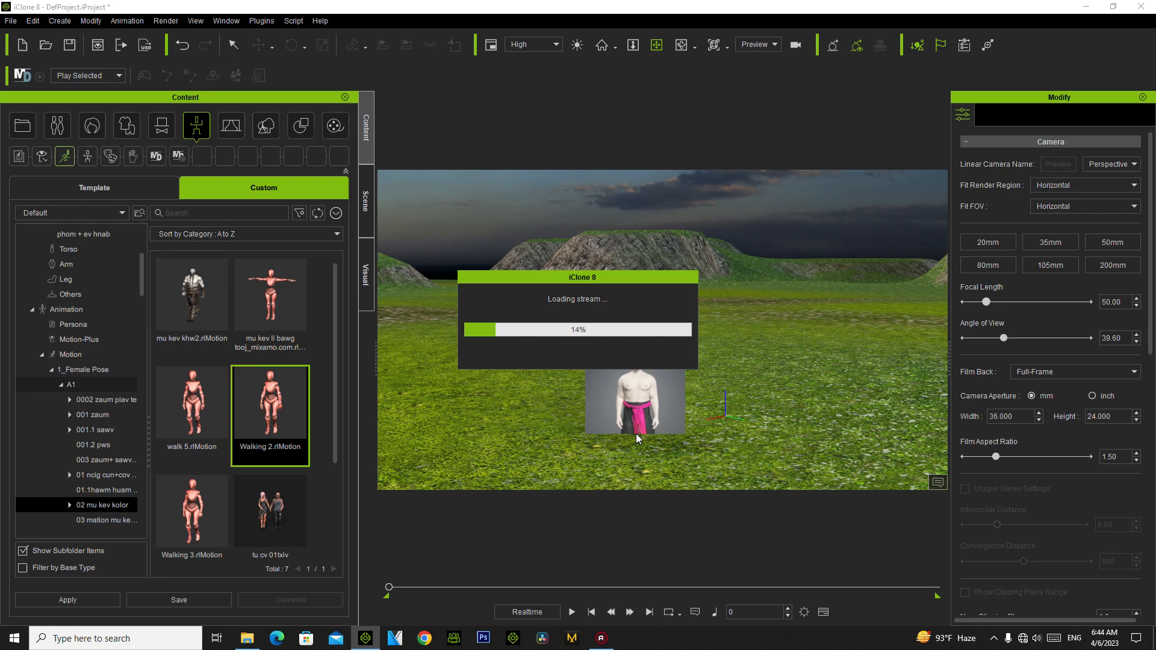
# Step: Browse from the avatar folder up to Local Disk (D:) in File Explorer, and switch back to iClone
pyautogui.moveTo(247, 643)
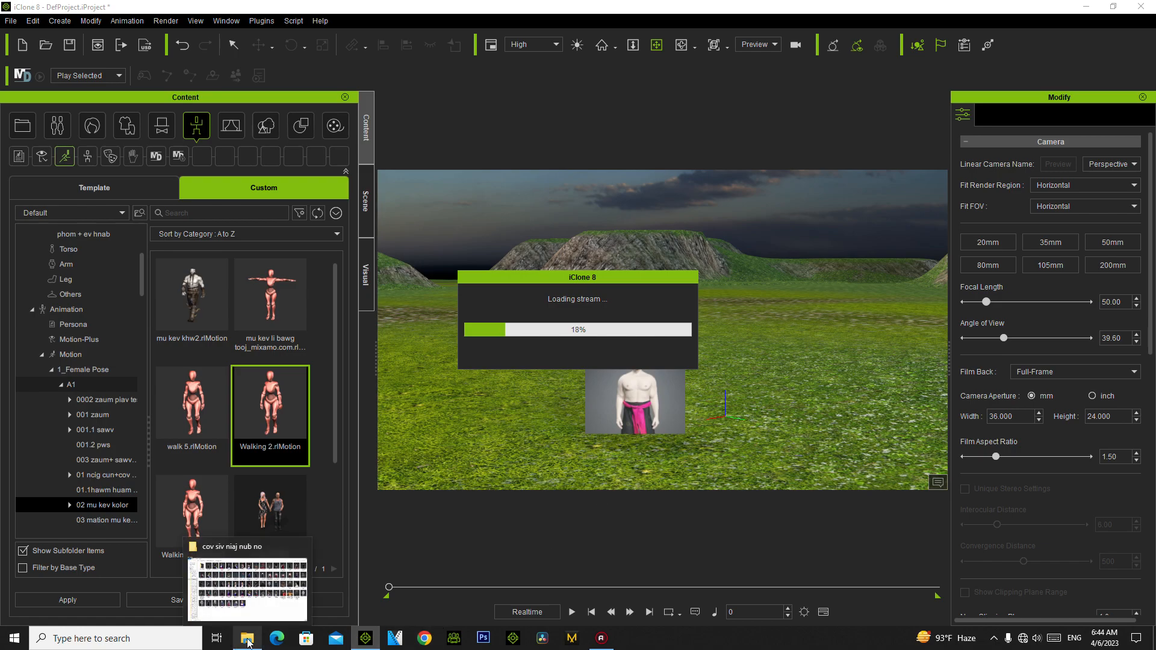
pyautogui.click(247, 579)
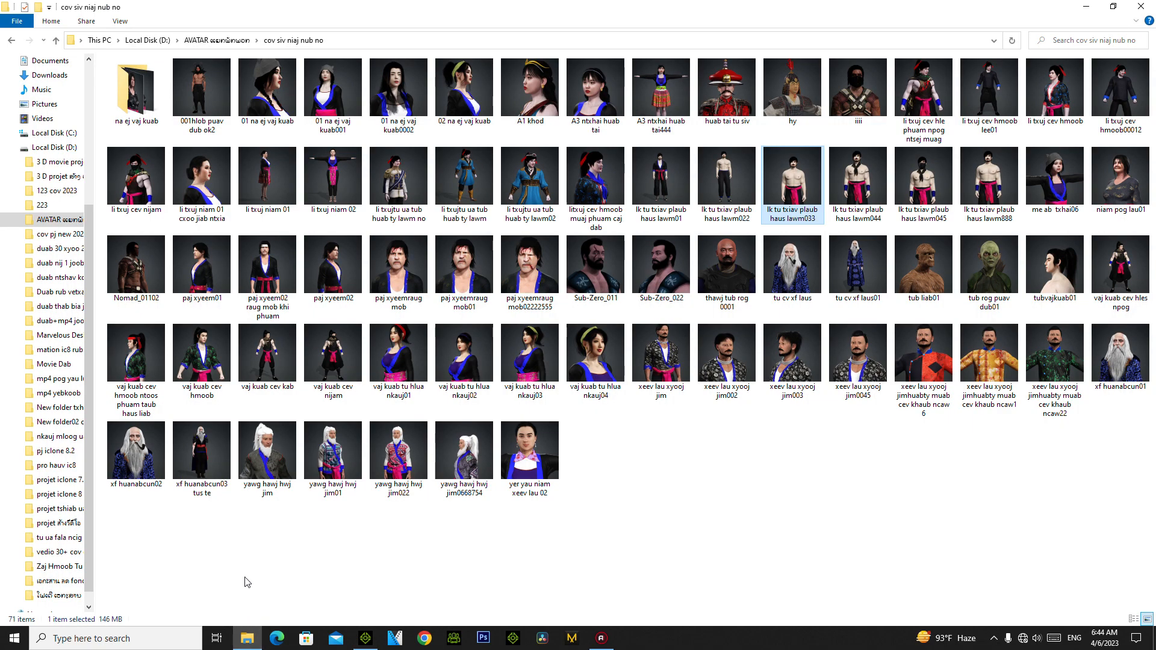
pyautogui.click(57, 41)
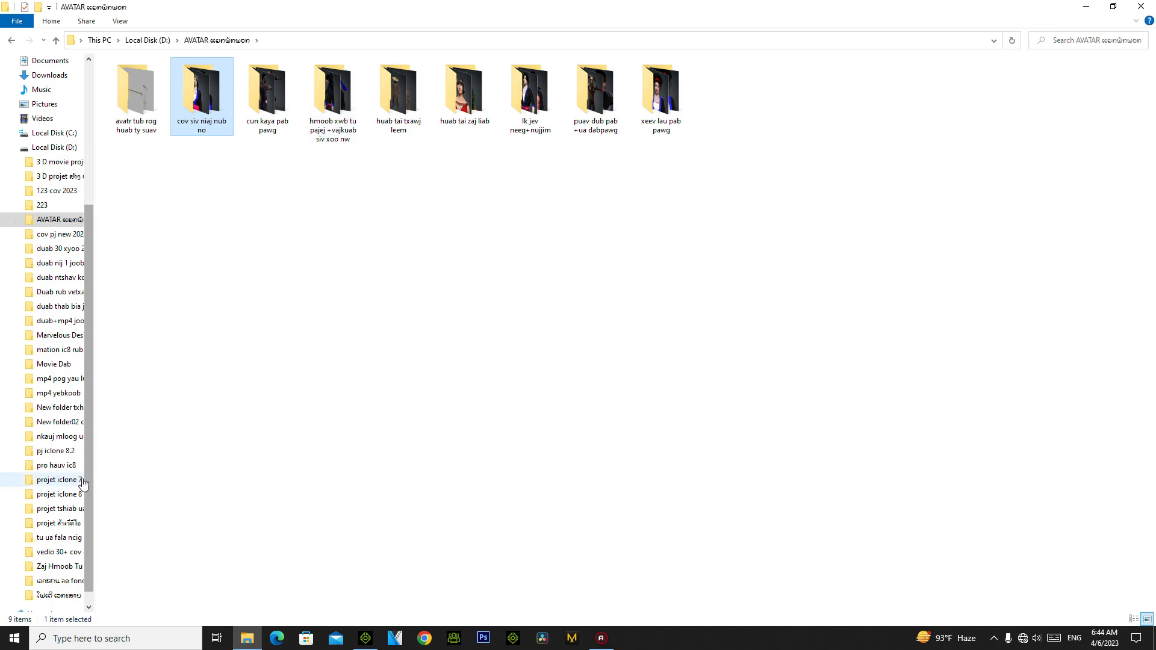
pyautogui.click(56, 41)
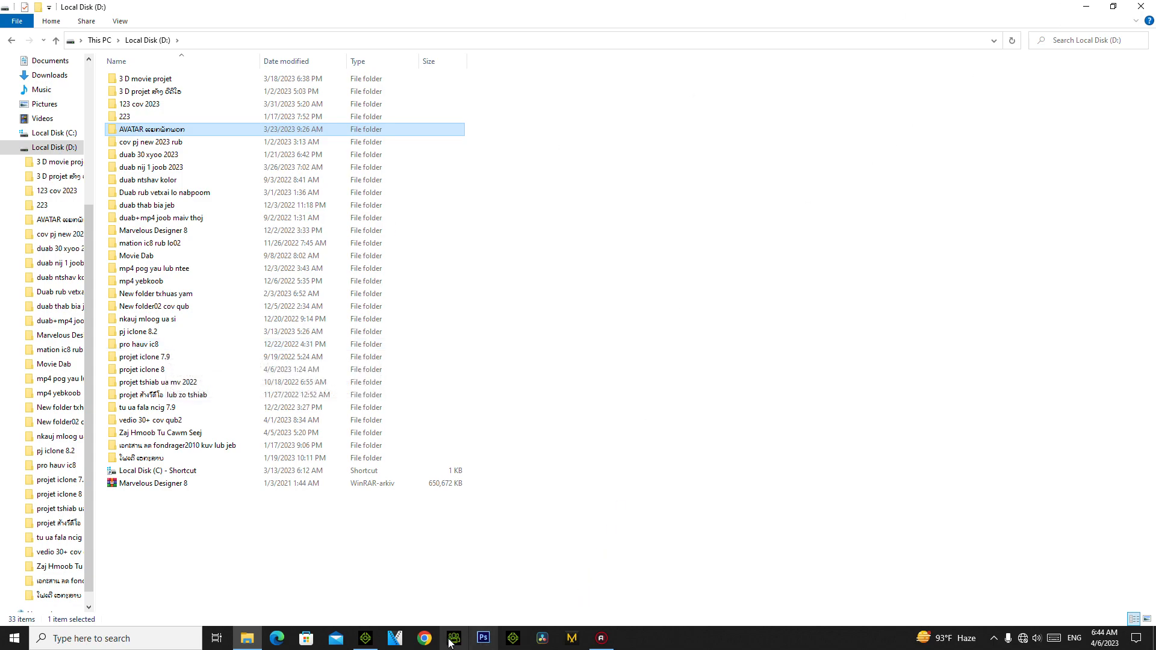
pyautogui.moveTo(366, 637)
pyautogui.click(375, 611)
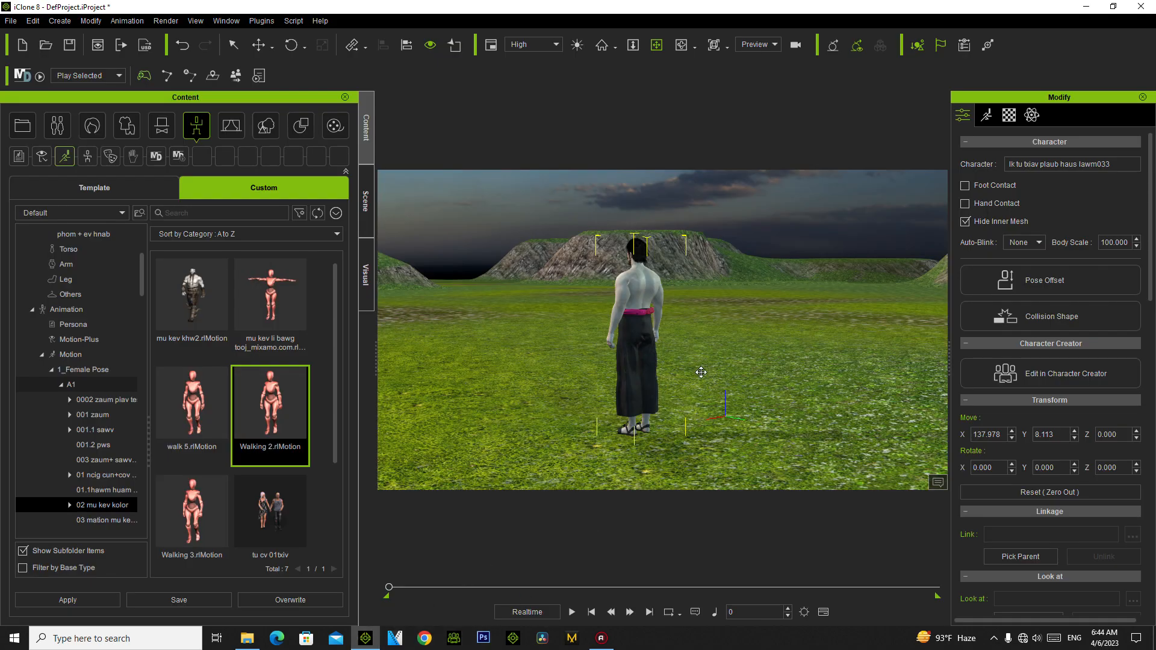
# Step: Find the ccc - Copy prop file on disk from the Props content and maximize its folder window
pyautogui.scroll(2, 701, 372)
pyautogui.click(681, 47)
pyautogui.moveTo(510, 434); pyautogui.dragTo(830, 412)
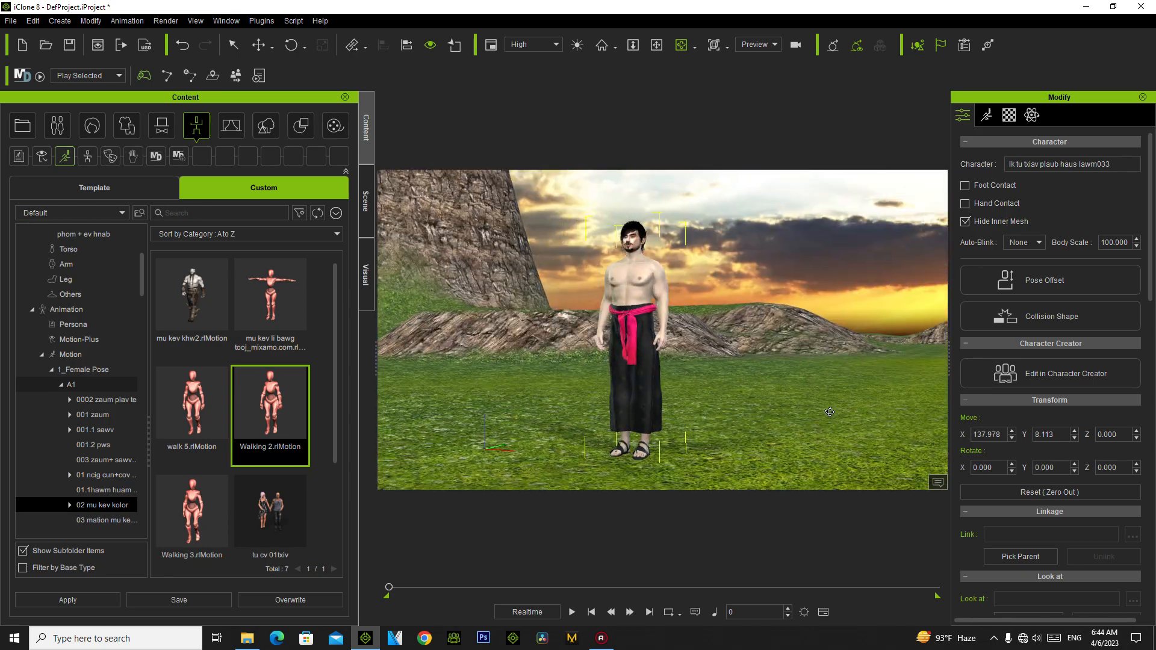
pyautogui.moveTo(721, 419); pyautogui.dragTo(499, 453)
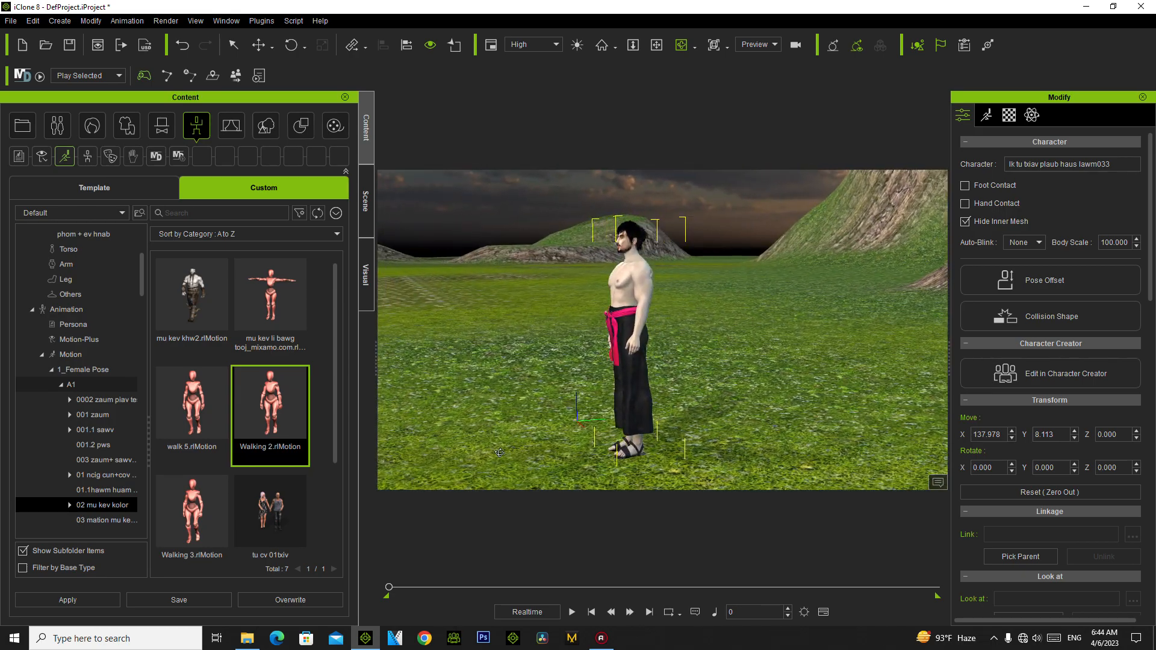
pyautogui.click(267, 134)
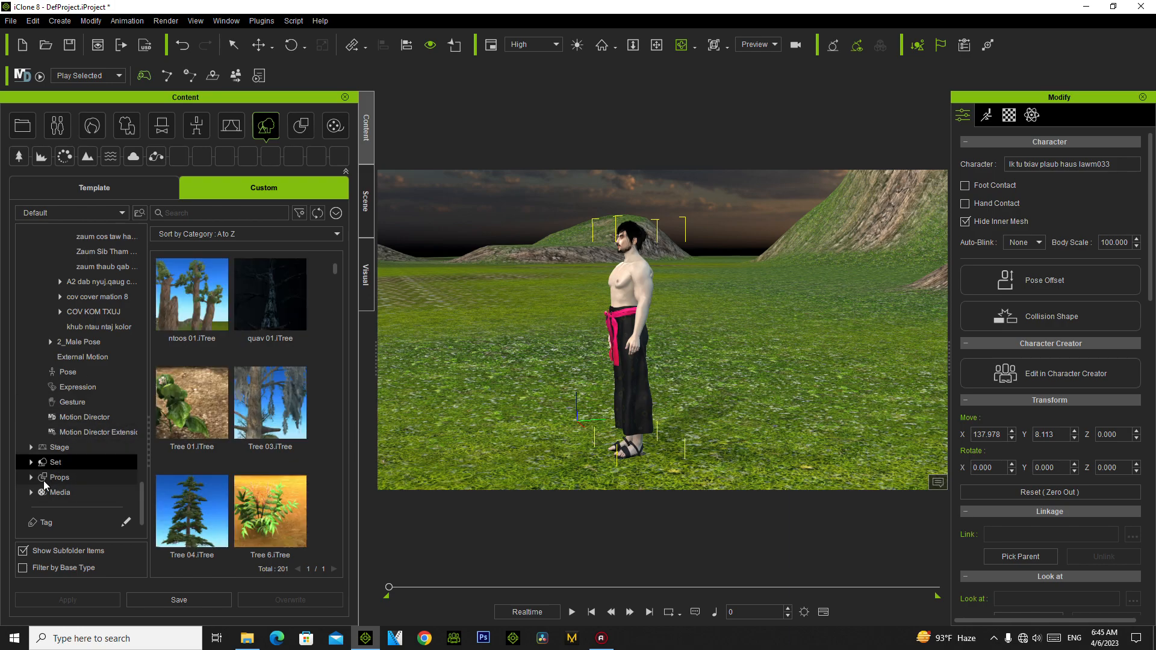
pyautogui.click(33, 478)
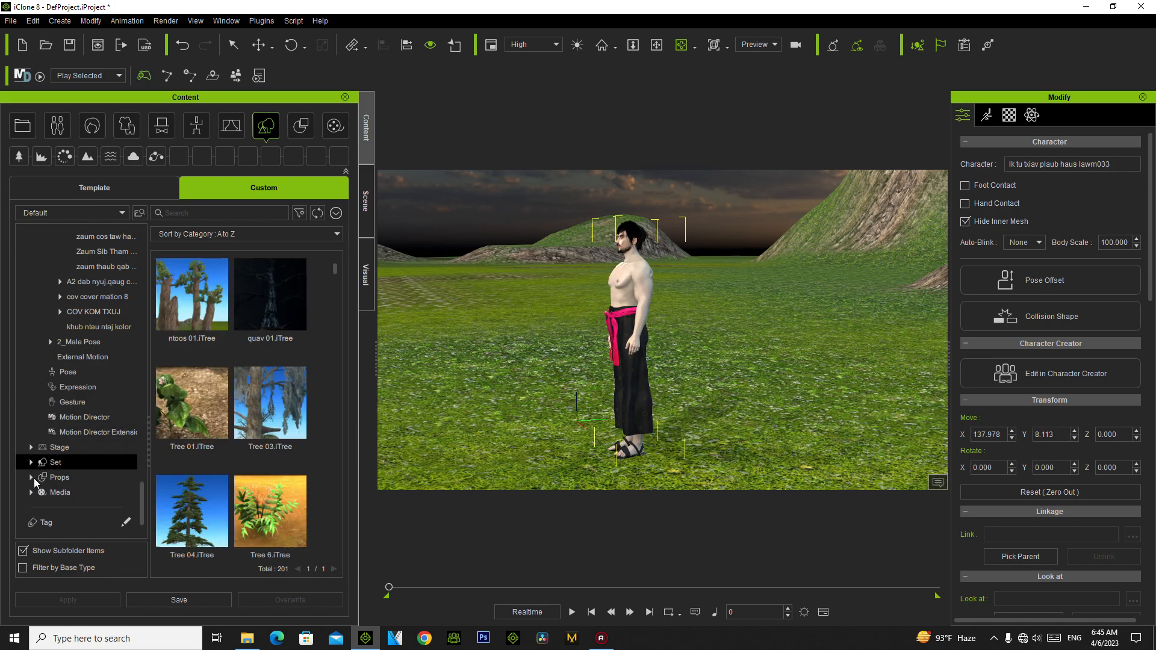
pyautogui.click(82, 479)
pyautogui.rightClick(235, 394)
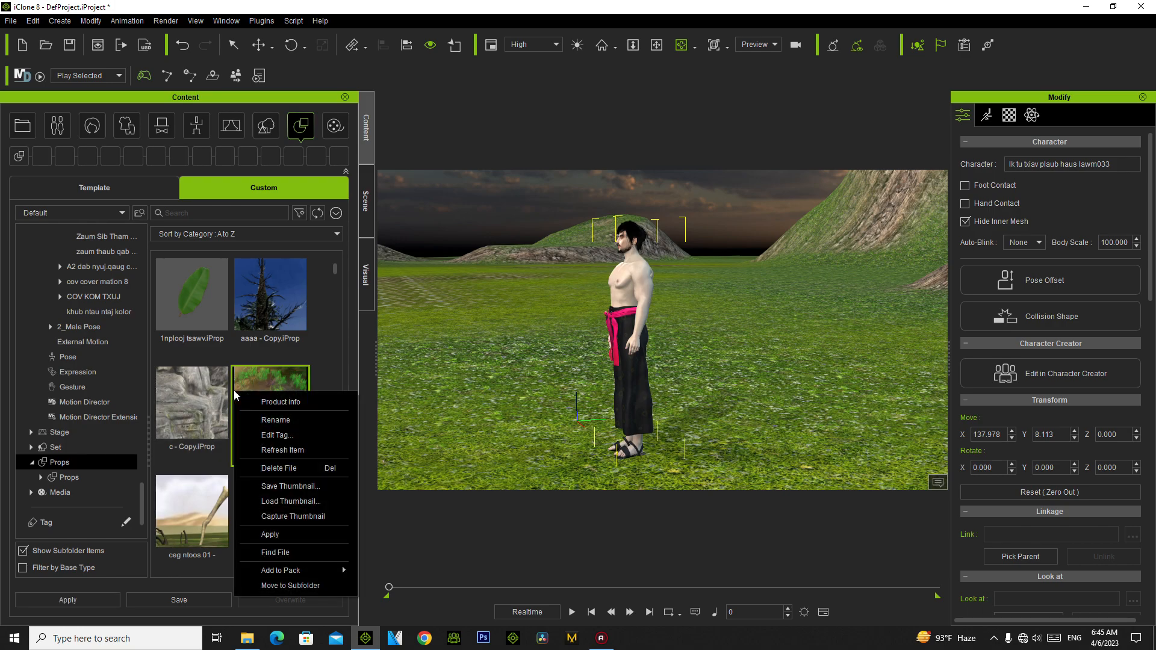
pyautogui.click(283, 554)
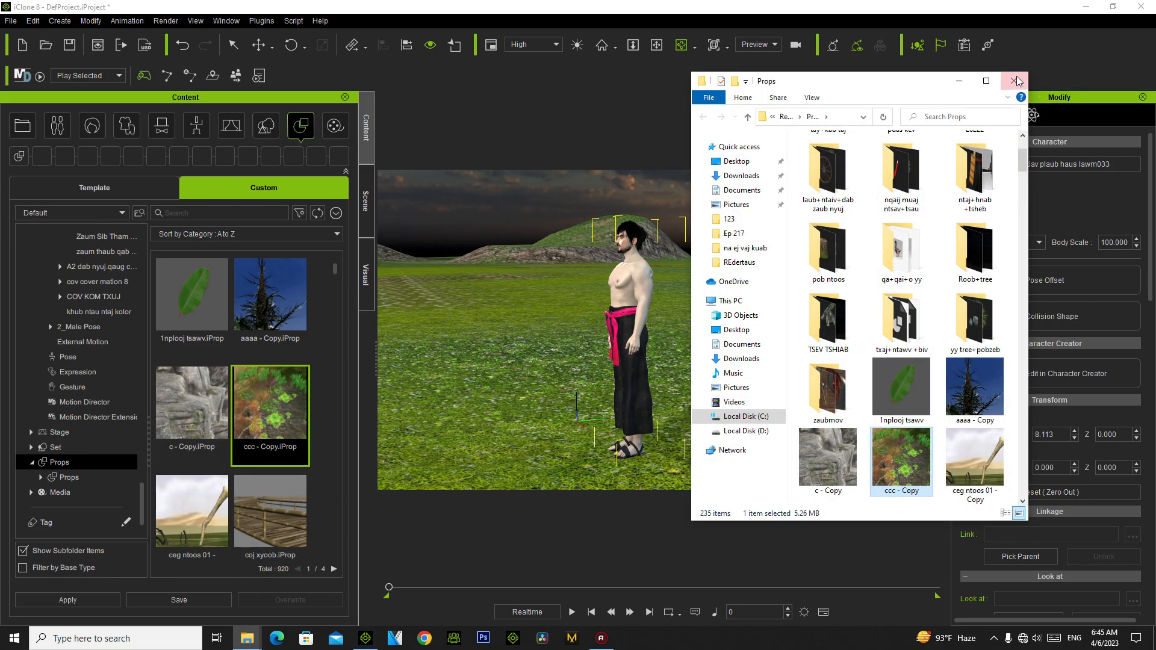
pyautogui.click(988, 80)
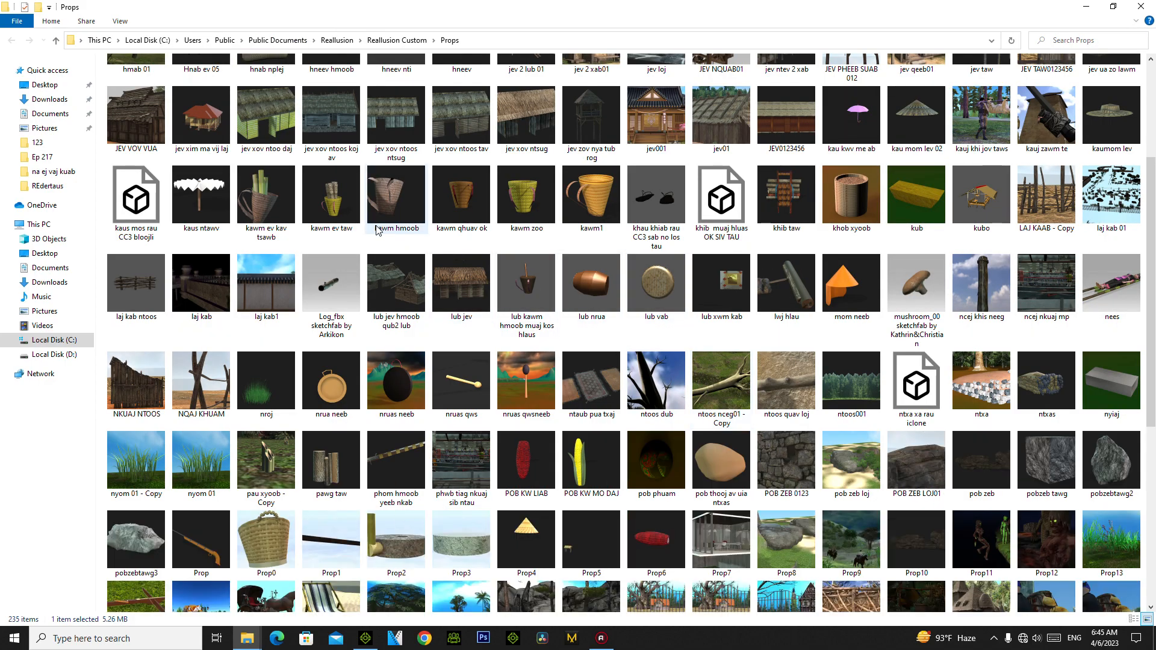
# Step: Add the kawm1 basket prop to the scene and move it behind the character's upper back, to about X 138, Y 9, Z 115
pyautogui.moveTo(598, 200); pyautogui.dragTo(694, 449)
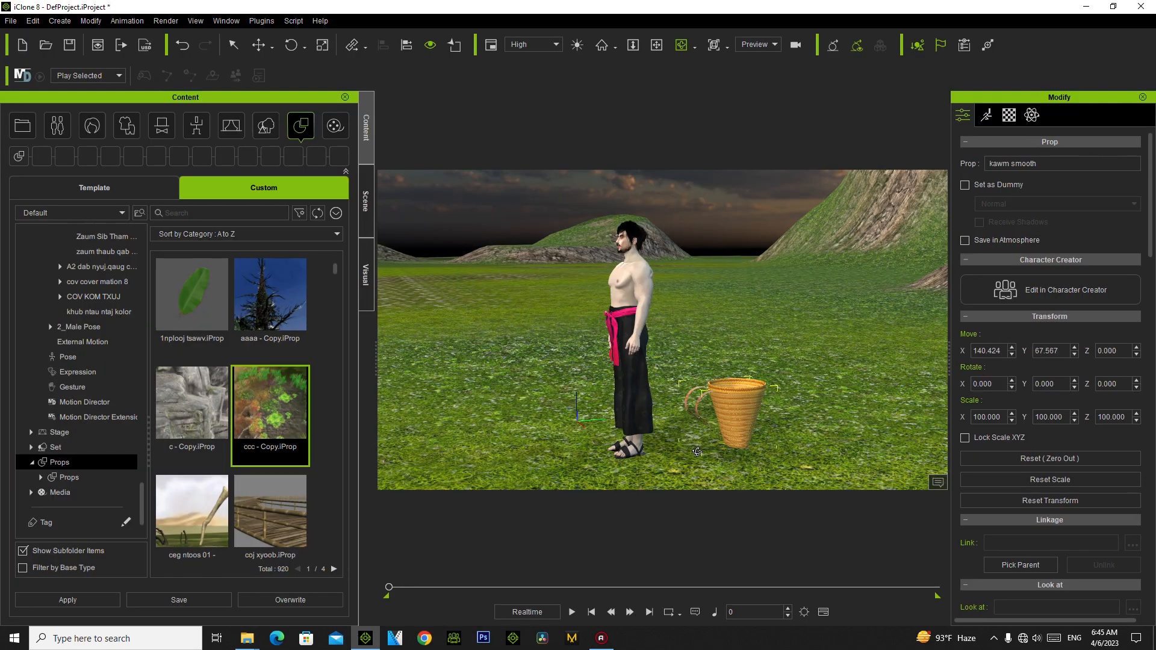
pyautogui.click(259, 45)
pyautogui.moveTo(710, 431); pyautogui.dragTo(642, 372)
pyautogui.scroll(2, 688, 368)
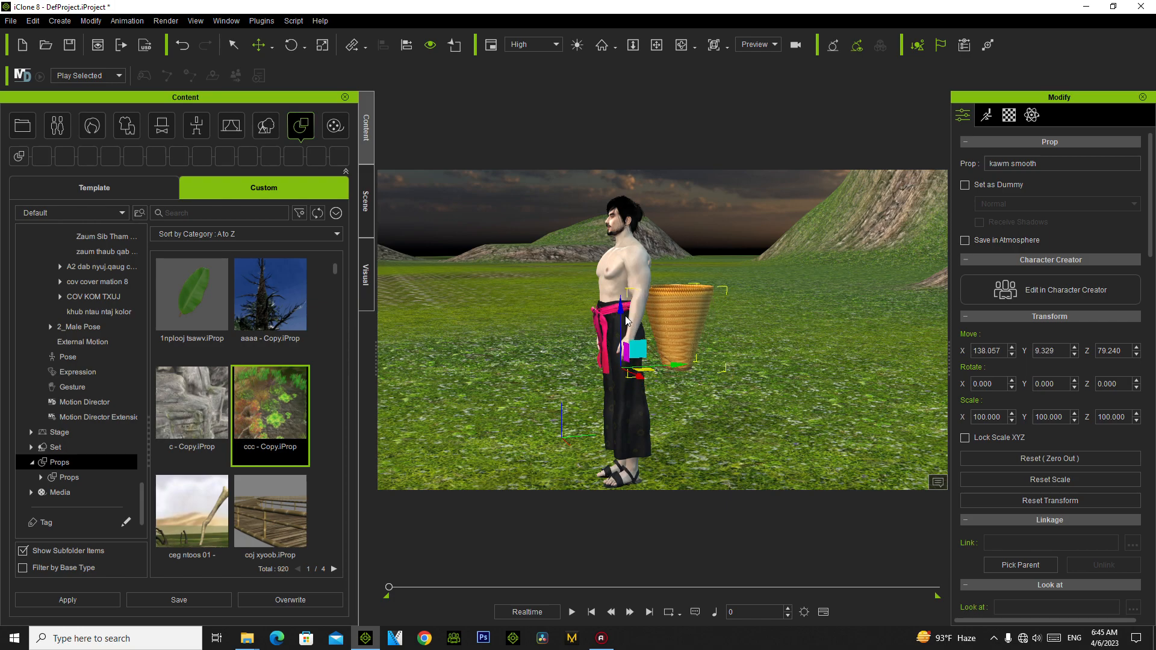
pyautogui.moveTo(623, 313); pyautogui.dragTo(608, 265)
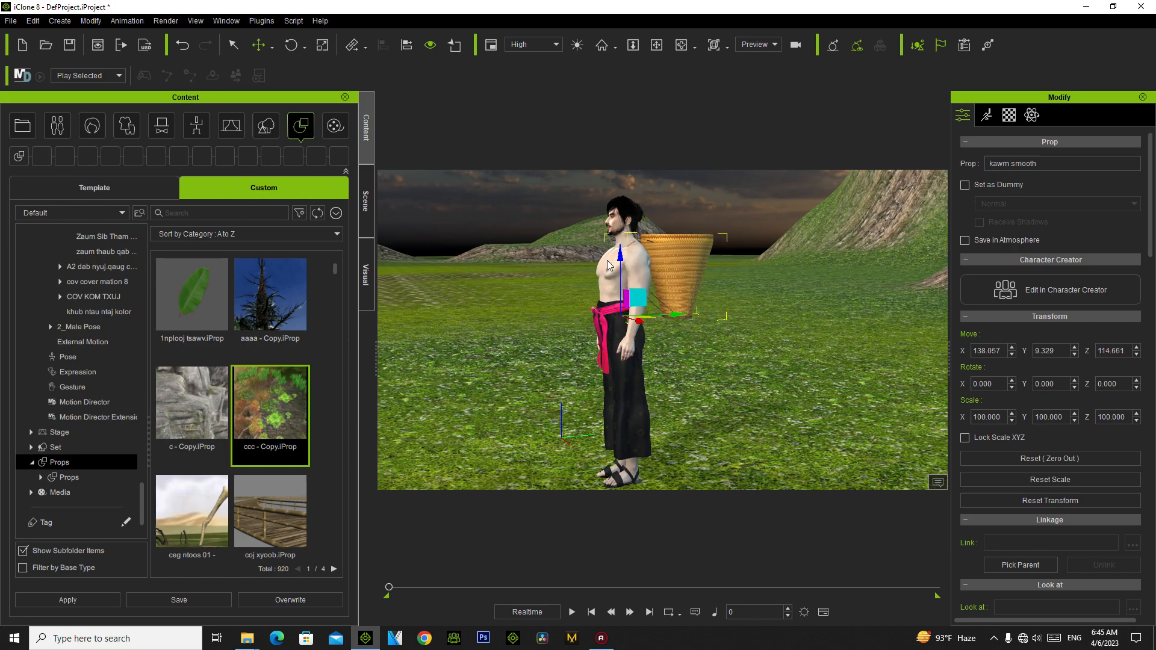
# Step: Tilt the basket behind the character by about -10 degrees around the X axis
pyautogui.click(294, 46)
pyautogui.moveTo(638, 265); pyautogui.dragTo(645, 263)
pyautogui.click(259, 46)
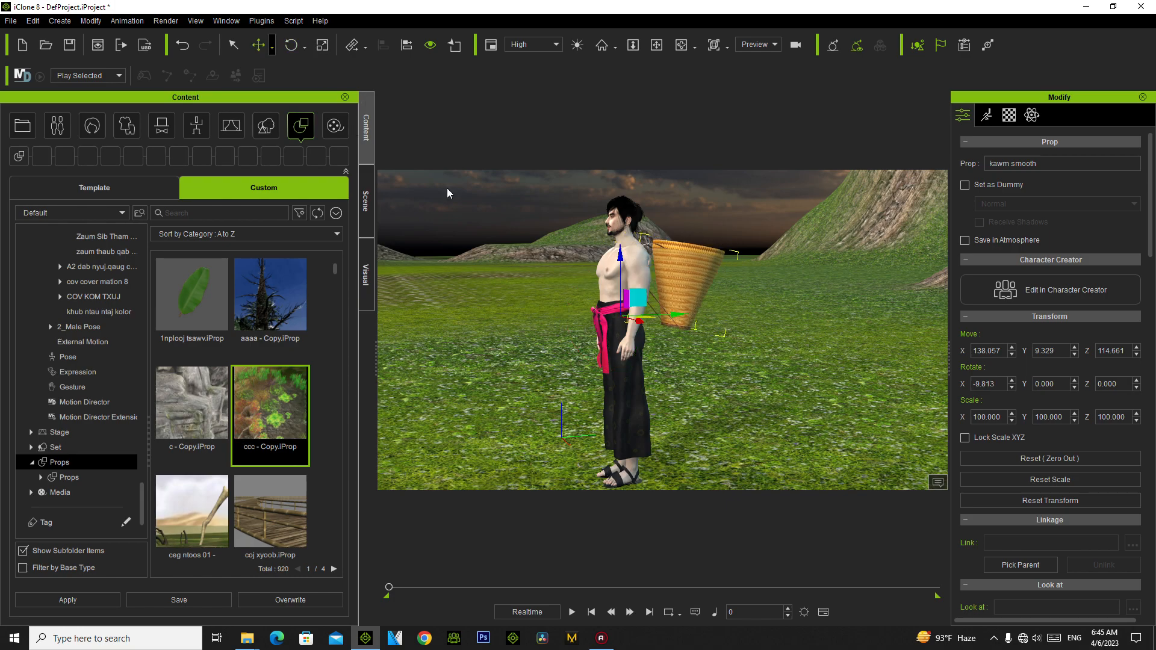
# Step: Move the basket against the character's back, to about Y 1.2, and link it to the character's CC_Base_Spine02 bone
pyautogui.moveTo(682, 316); pyautogui.dragTo(671, 316)
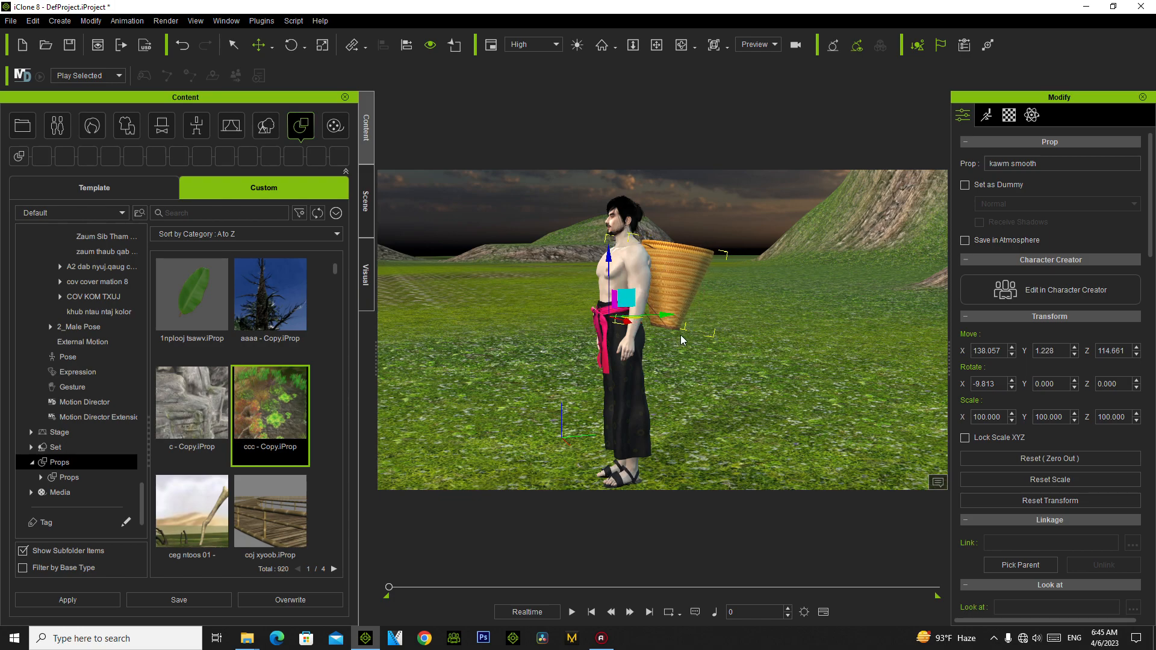
pyautogui.scroll(-2, 865, 423)
pyautogui.click(1013, 566)
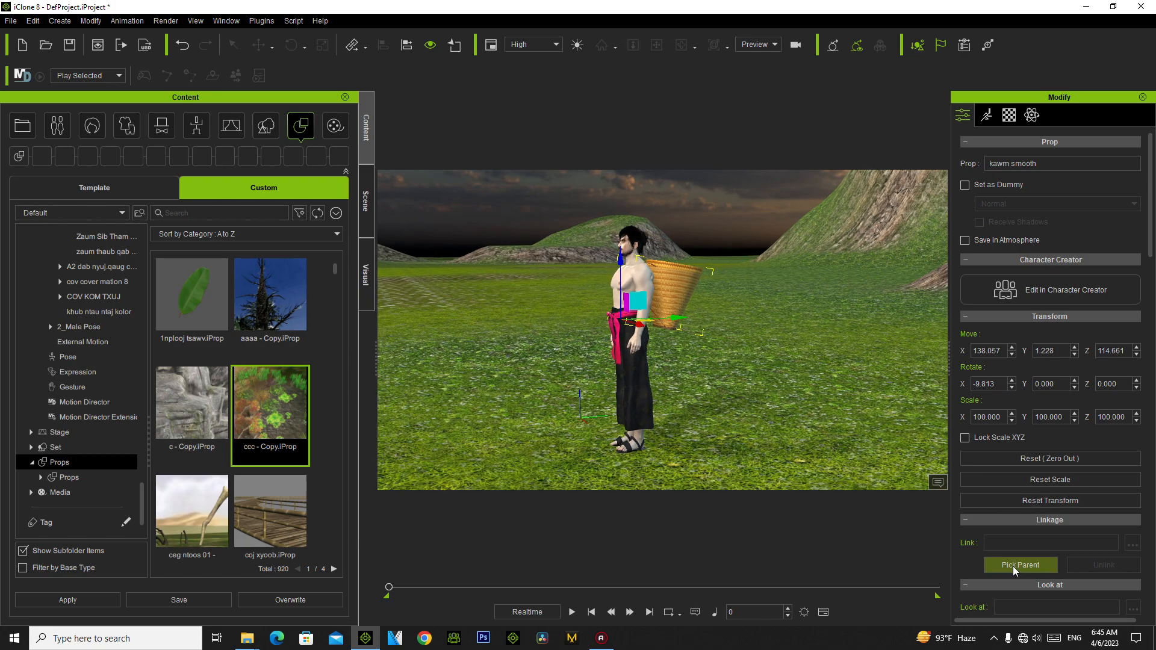
pyautogui.click(632, 285)
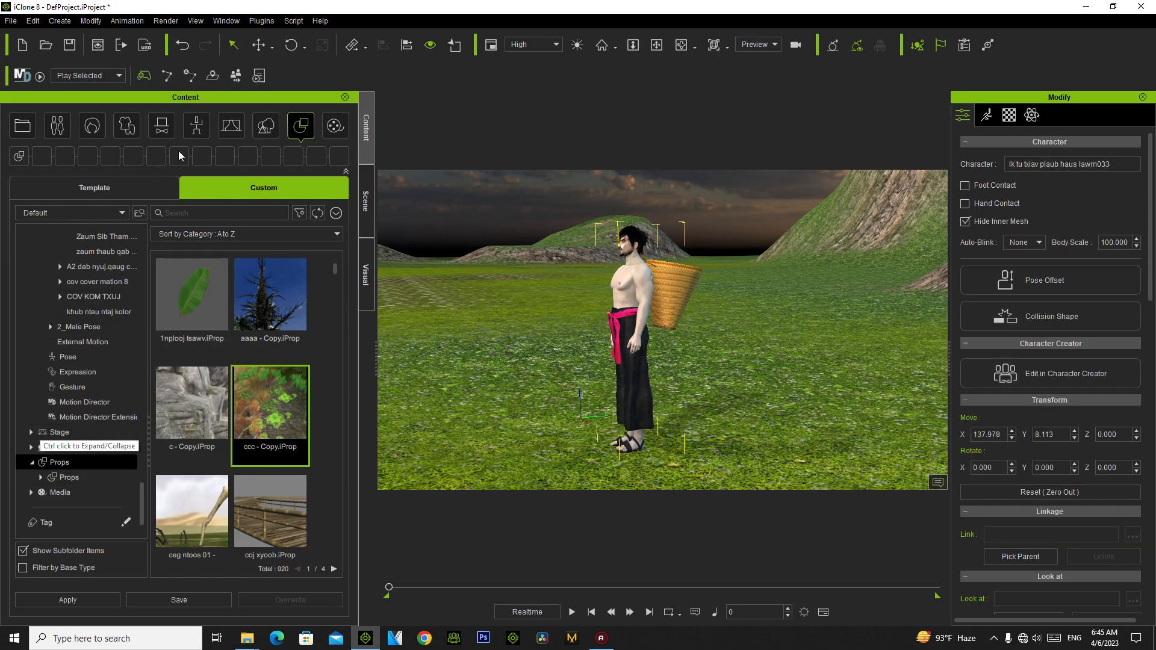
# Step: Apply the Walking 2 motion from the 02 mu kev kolor animation folder to the character
pyautogui.click(197, 127)
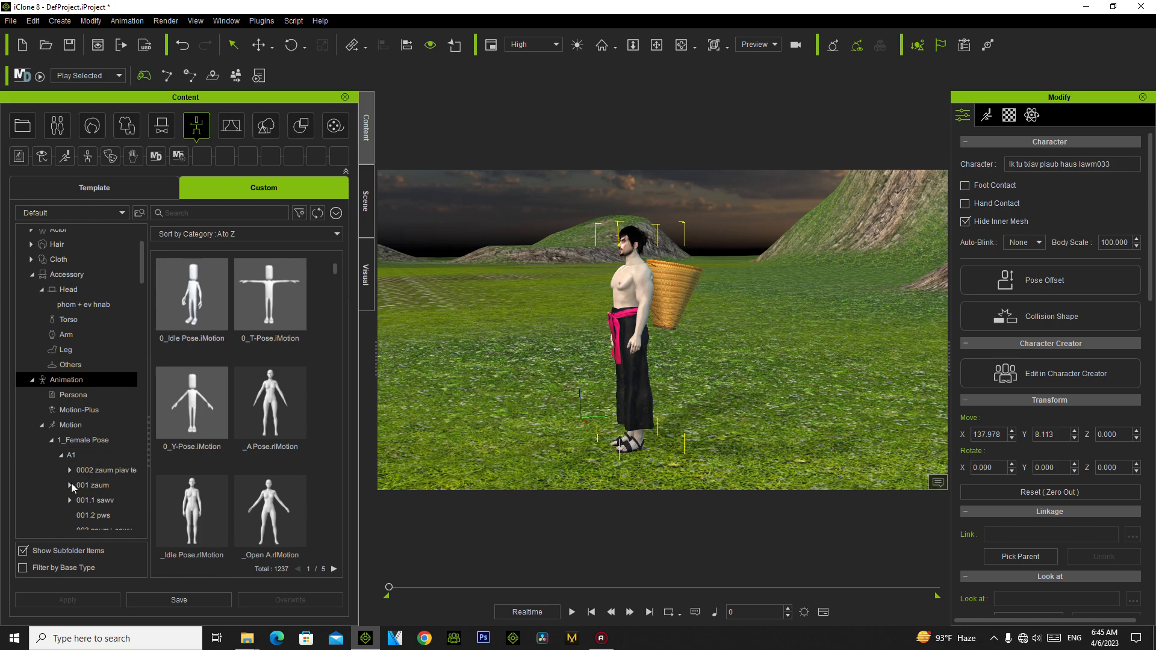
pyautogui.scroll(-2, 121, 519)
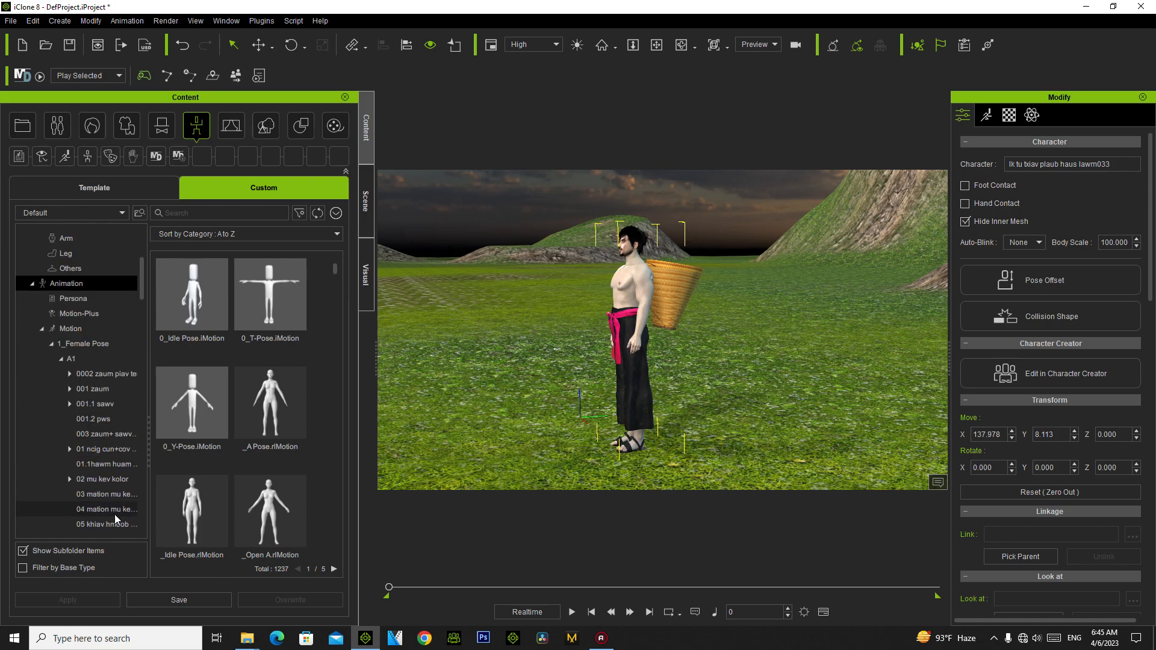
pyautogui.click(113, 479)
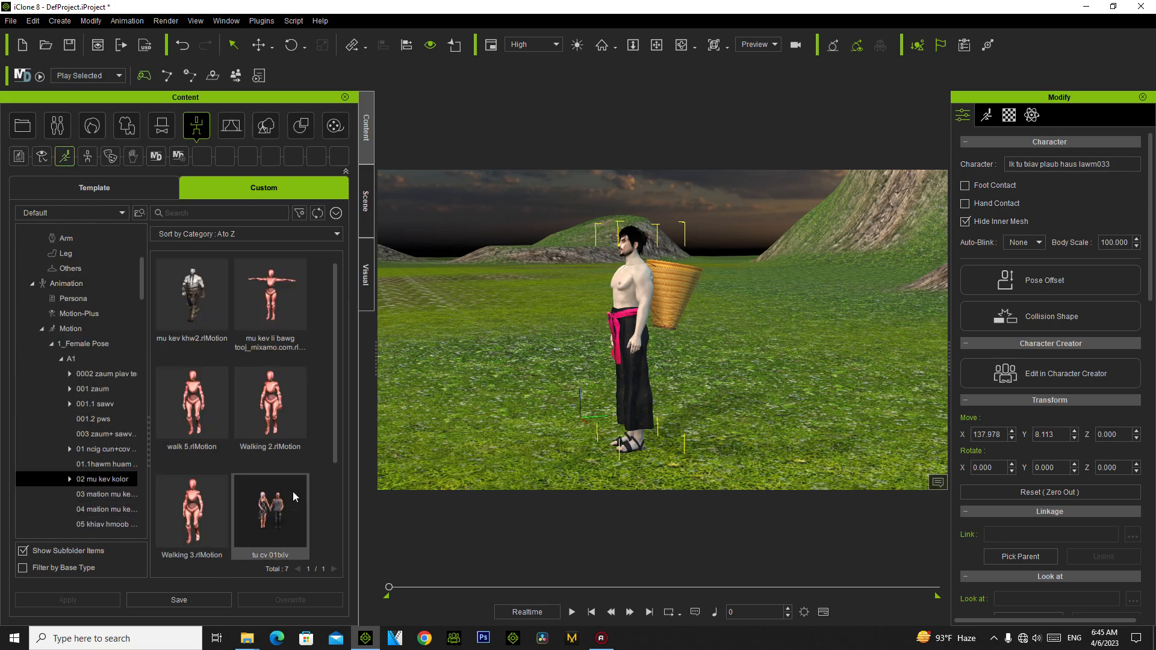
pyautogui.doubleClick(279, 416)
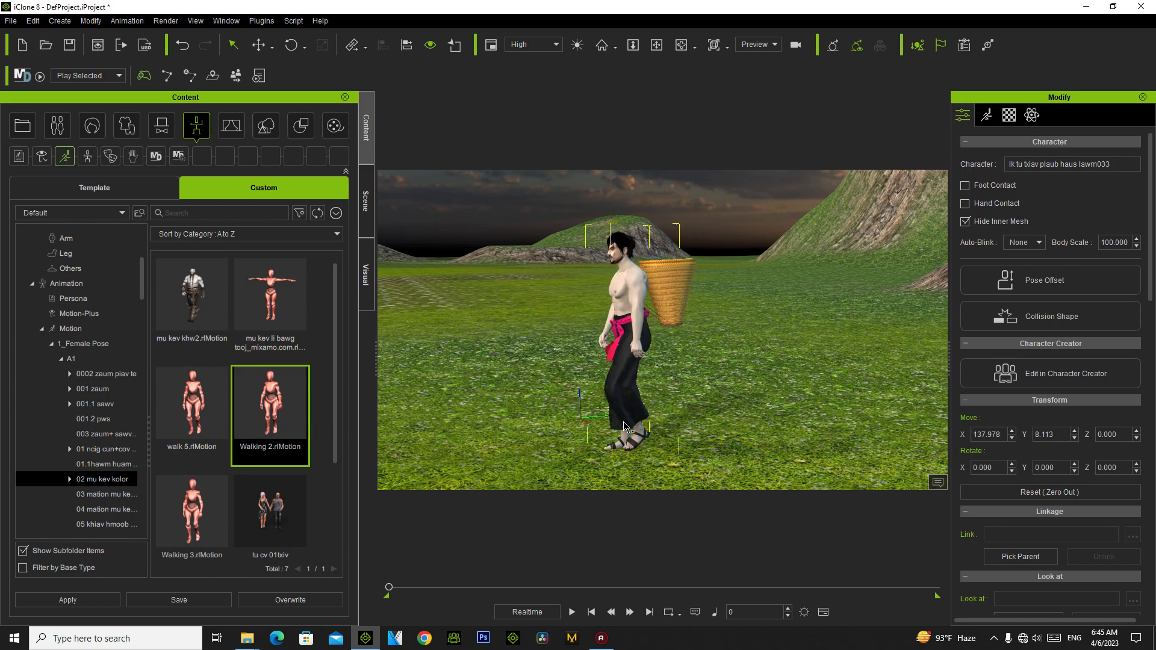
# Step: Play the walk animation to check that the basket follows the character, and return to frame 0
pyautogui.scroll(-3, 734, 395)
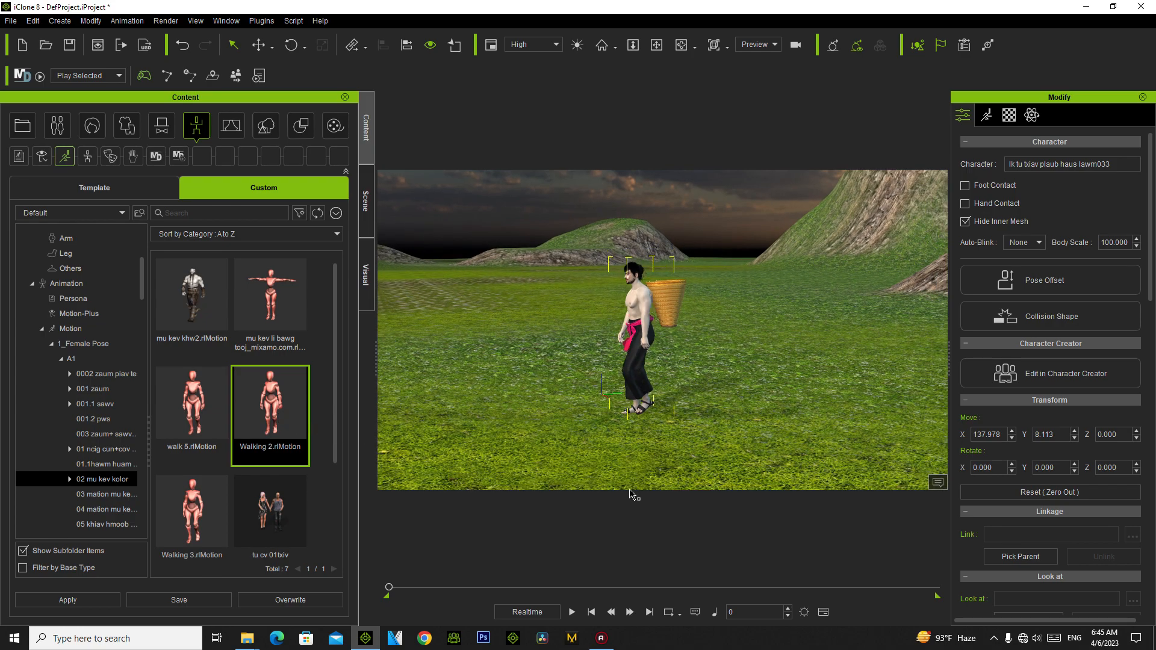
pyautogui.click(572, 612)
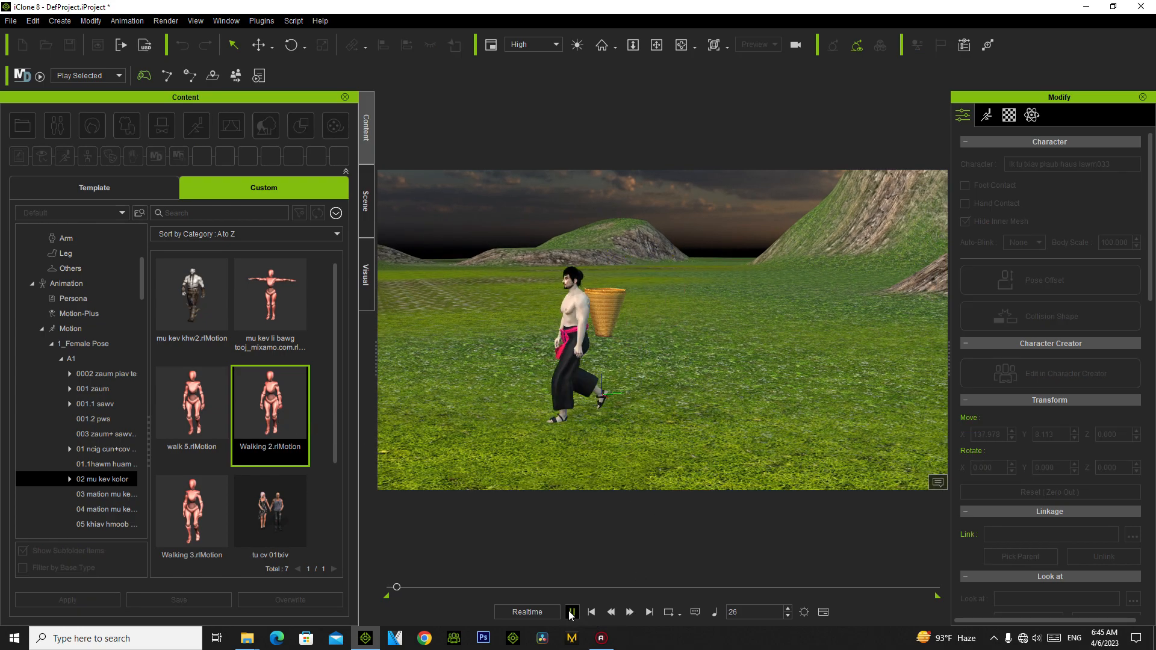
pyautogui.press('space')
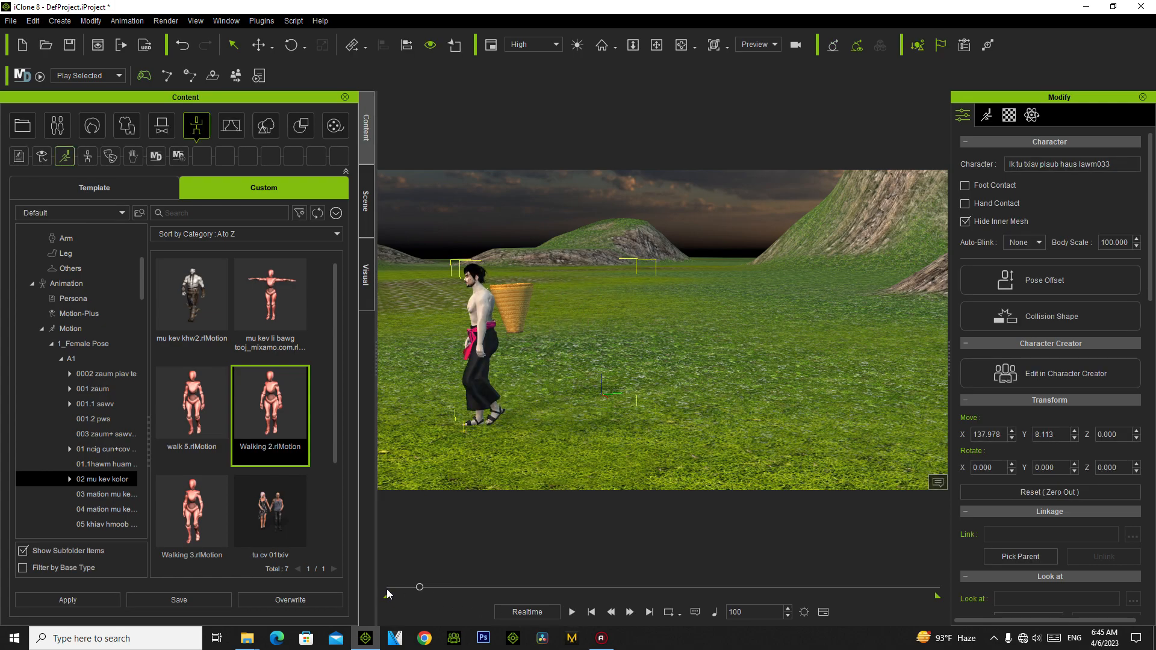
pyautogui.click(389, 595)
pyautogui.scroll(5, 683, 325)
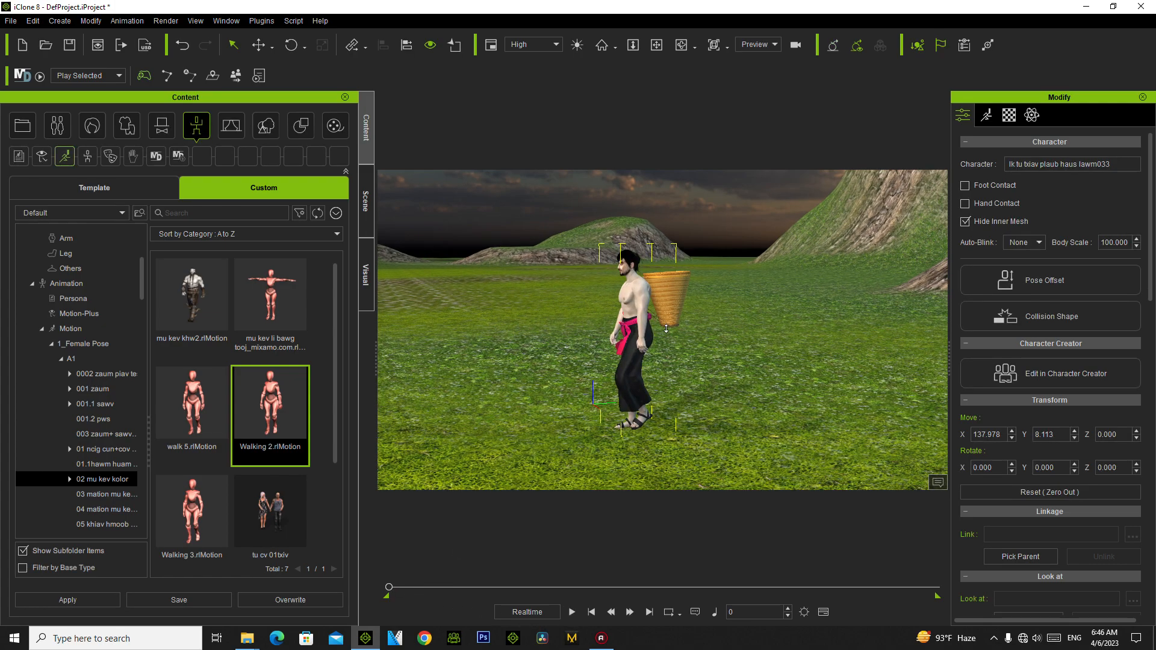
# Step: Attach the basket prop to the character so that it becomes an accessory
pyautogui.click(683, 47)
pyautogui.moveTo(523, 272); pyautogui.dragTo(631, 330)
pyautogui.scroll(-3, 631, 329)
pyautogui.moveTo(752, 304); pyautogui.dragTo(594, 274)
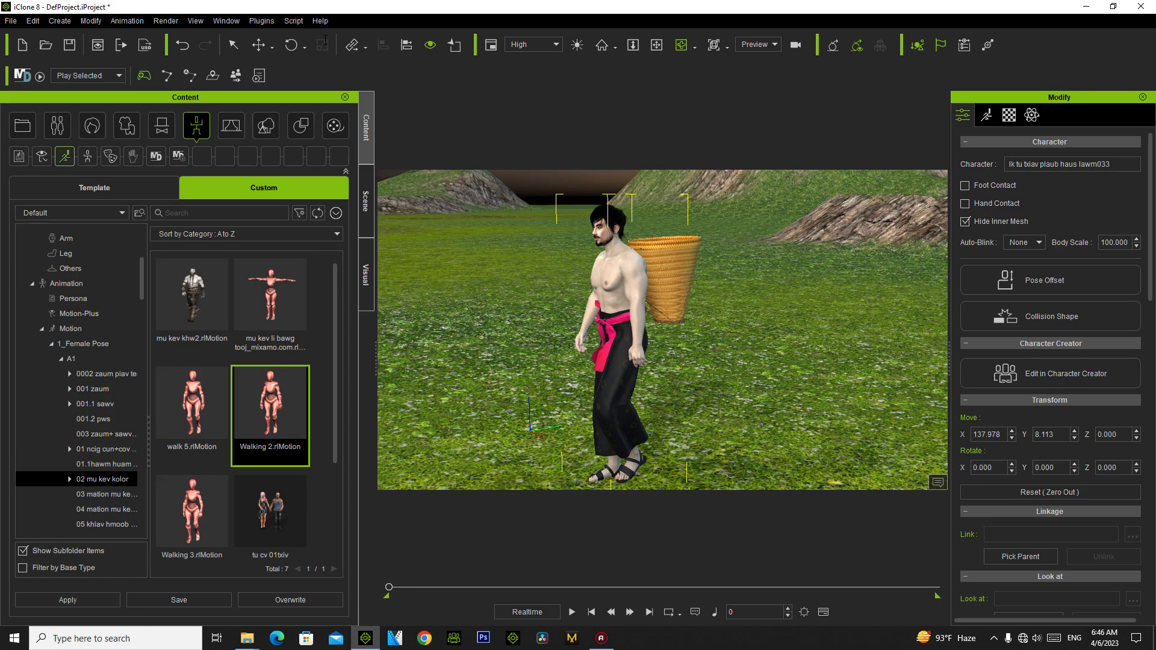
pyautogui.click(233, 45)
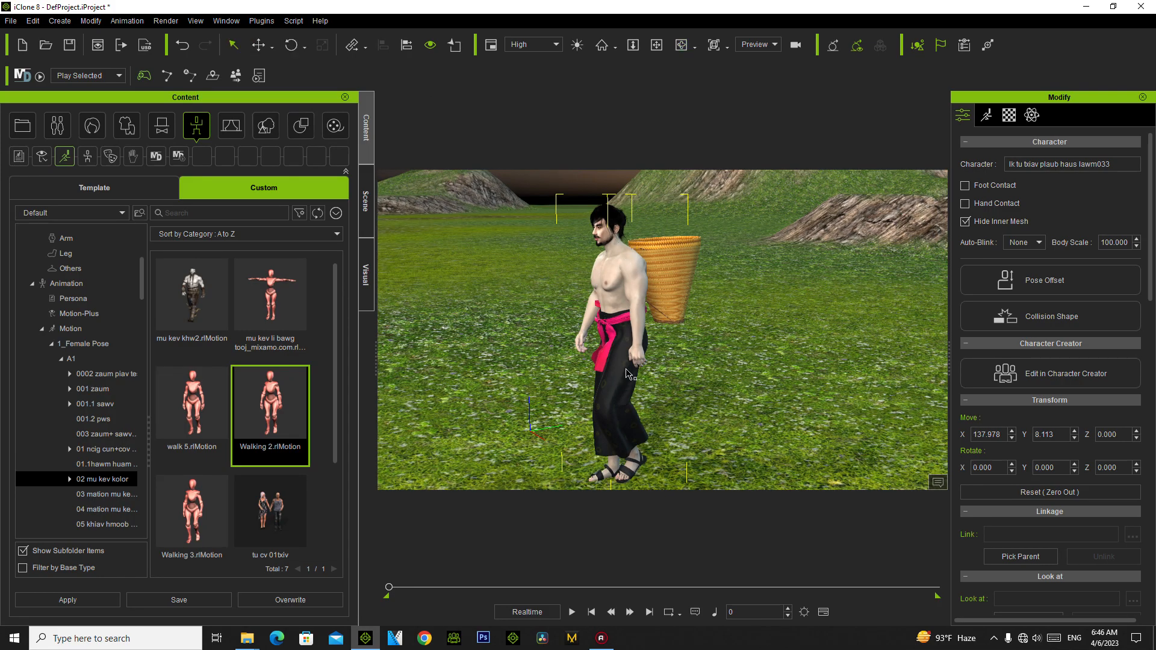
pyautogui.click(677, 270)
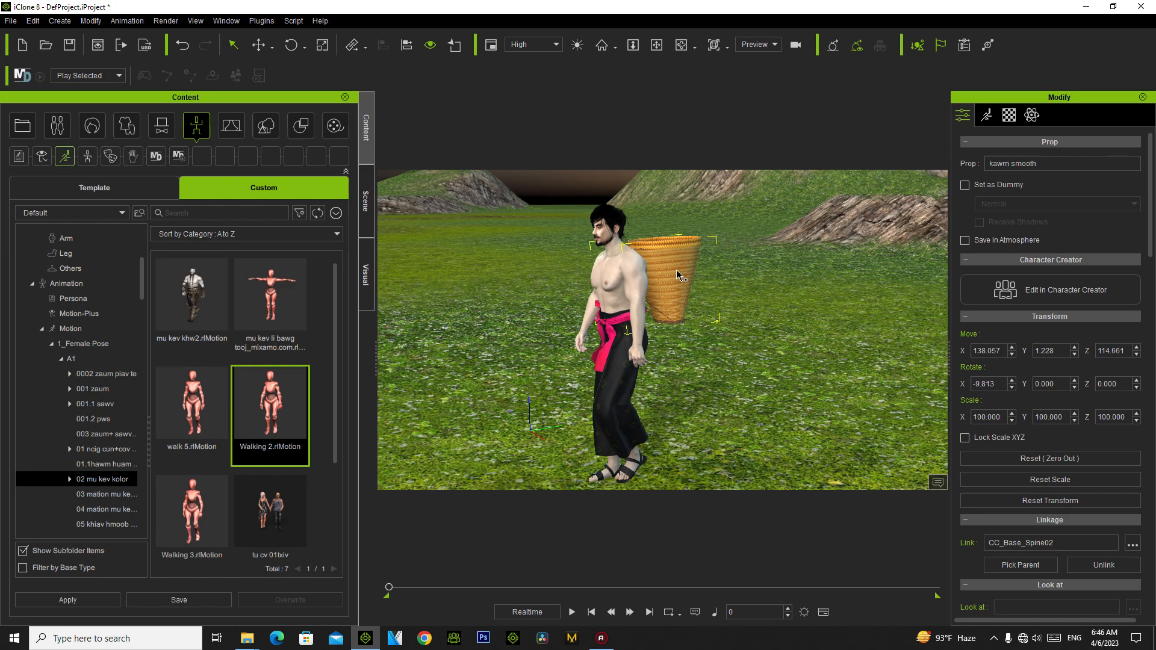
pyautogui.rightClick(675, 268)
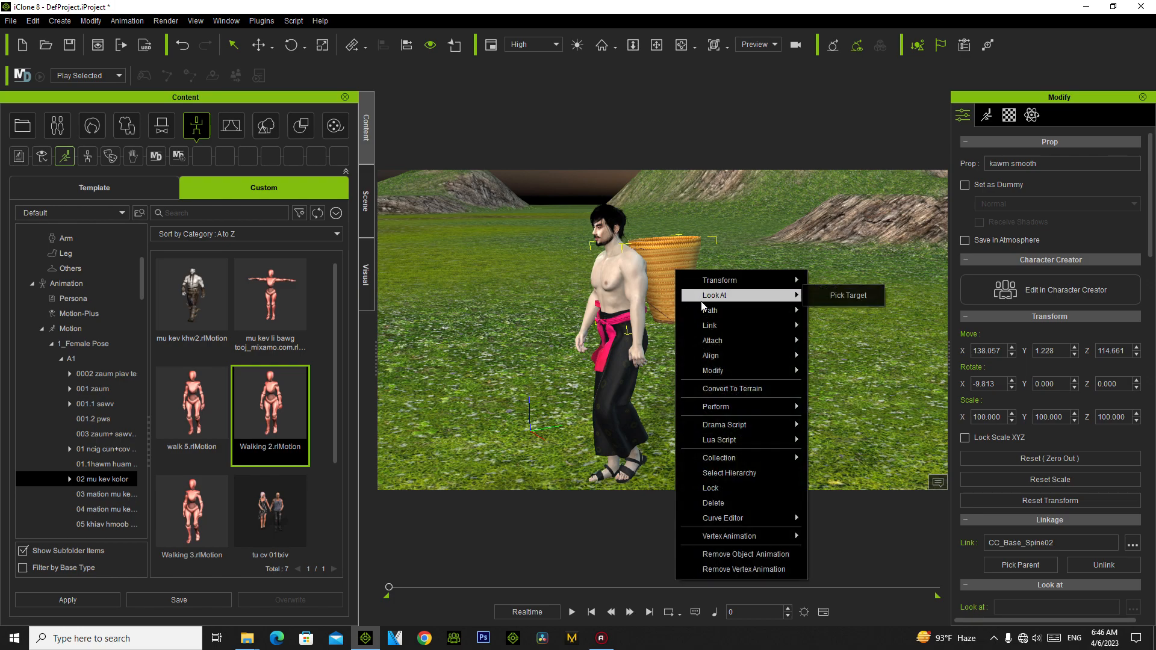
pyautogui.moveTo(716, 312)
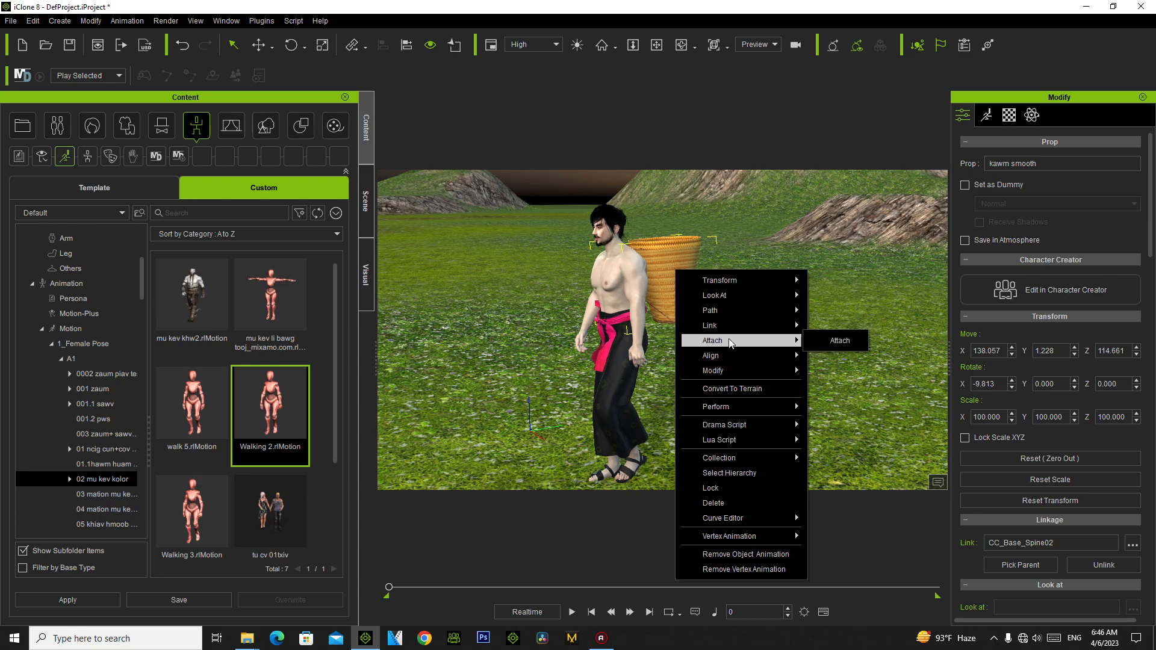
pyautogui.click(840, 341)
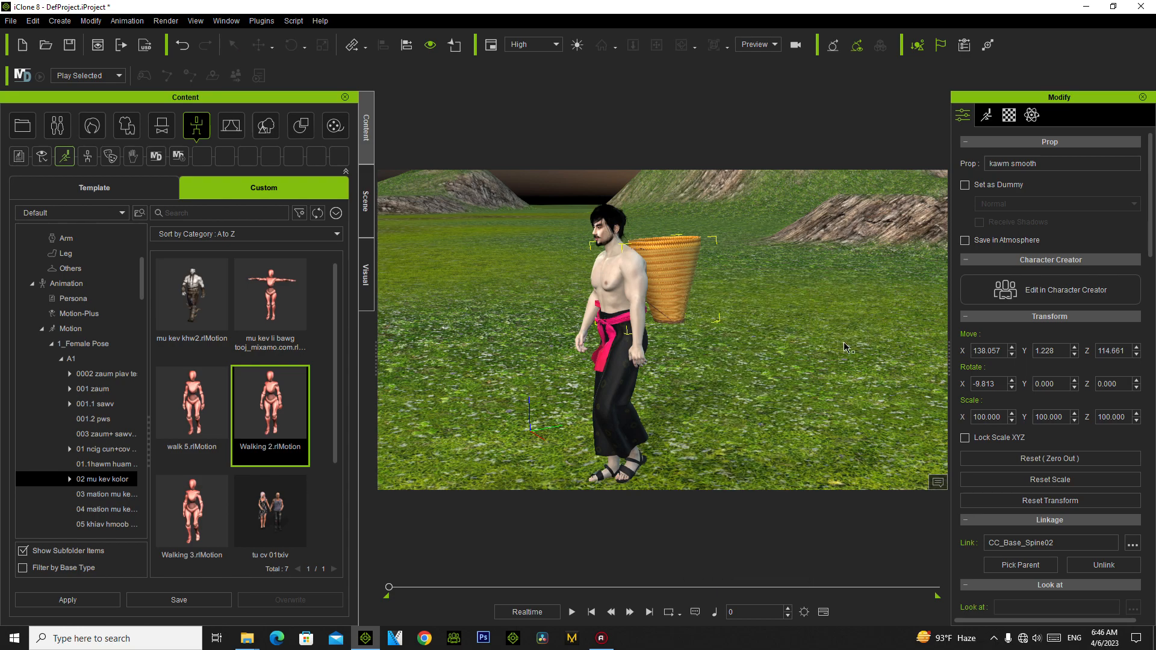
pyautogui.click(617, 292)
pyautogui.scroll(-2, 632, 298)
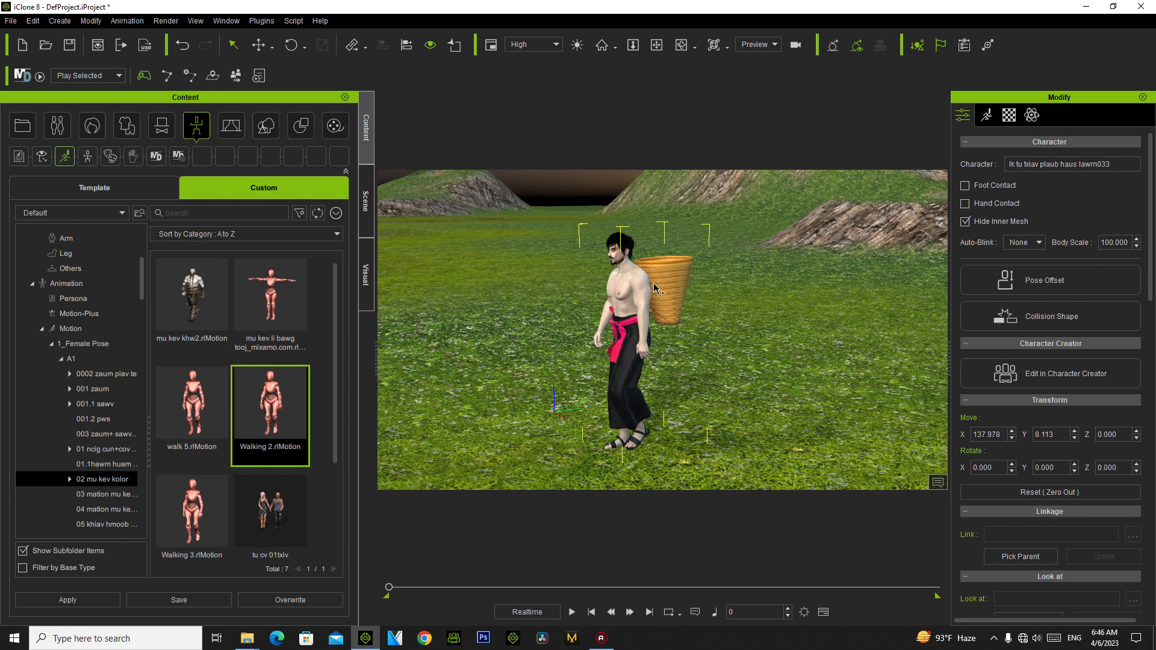
# Step: Save the basket accessory to the custom Accessory content with the asset type Accessory/Others
pyautogui.click(674, 270)
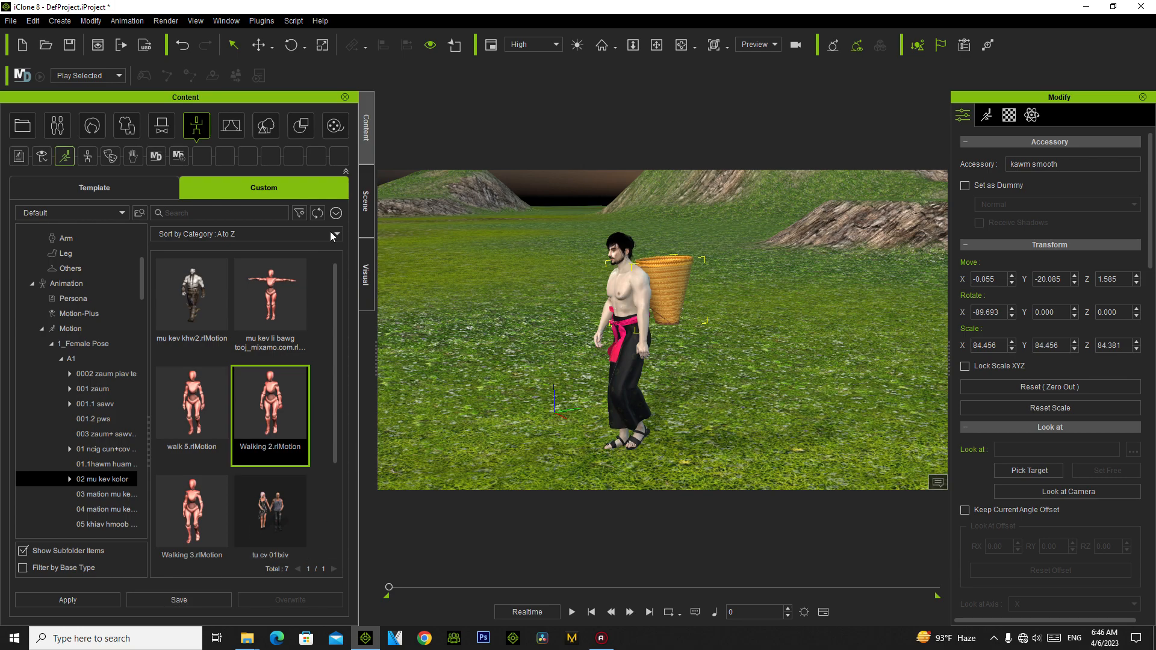
pyautogui.click(265, 125)
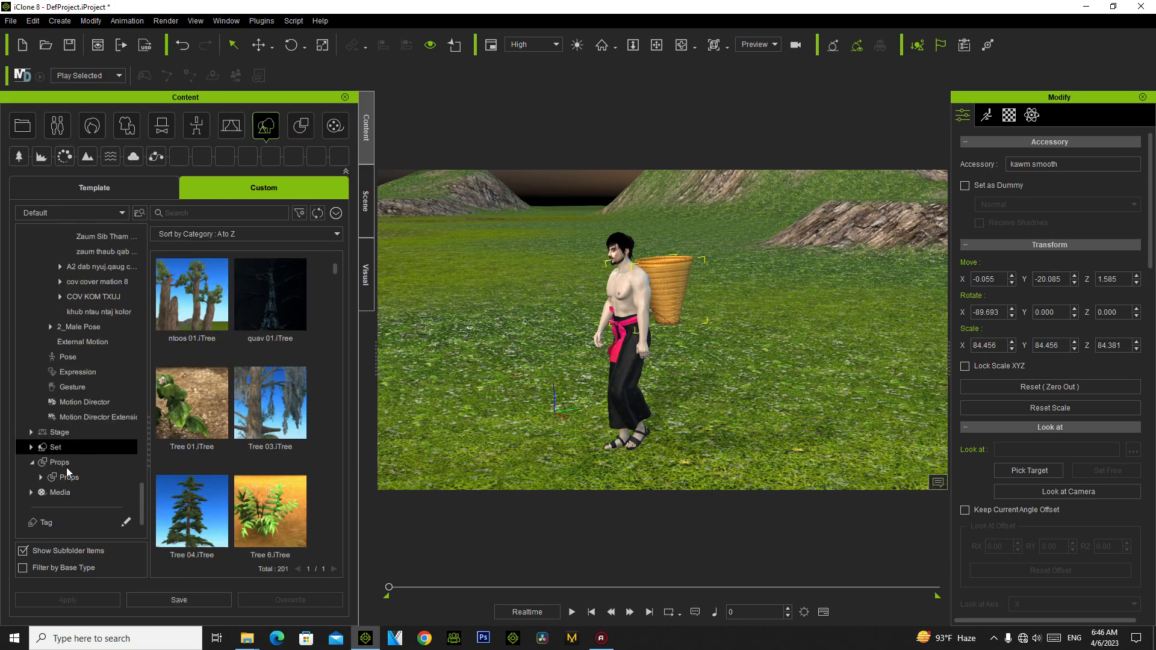
pyautogui.moveTo(140, 494); pyautogui.dragTo(151, 269)
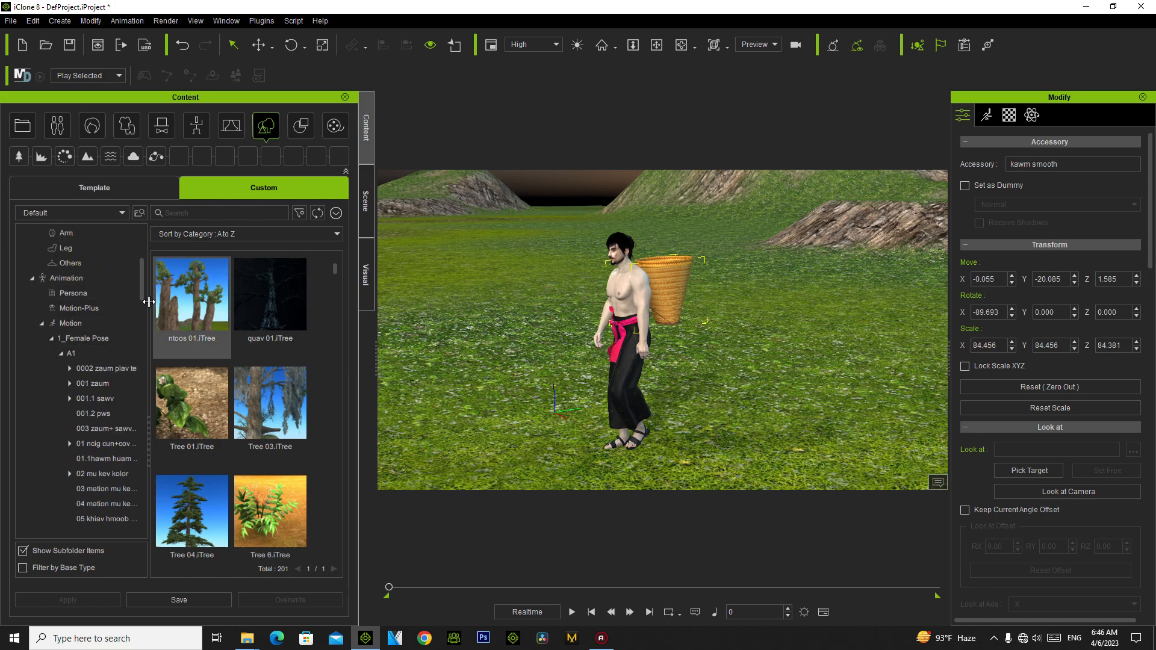
pyautogui.scroll(3, 72, 331)
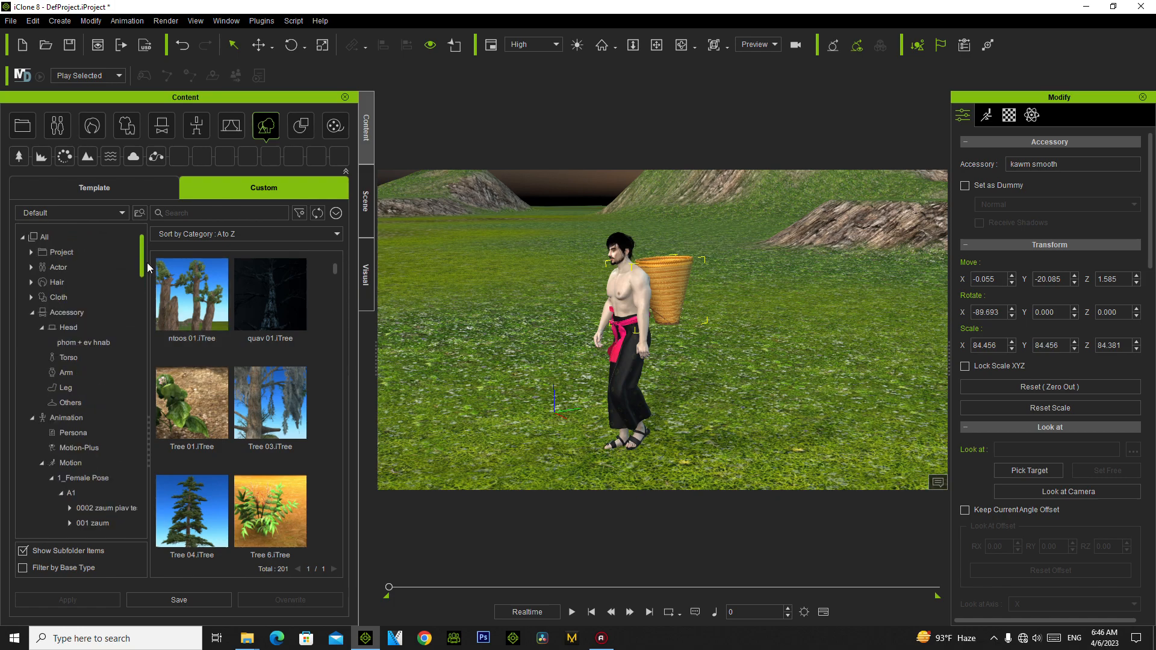
pyautogui.click(92, 314)
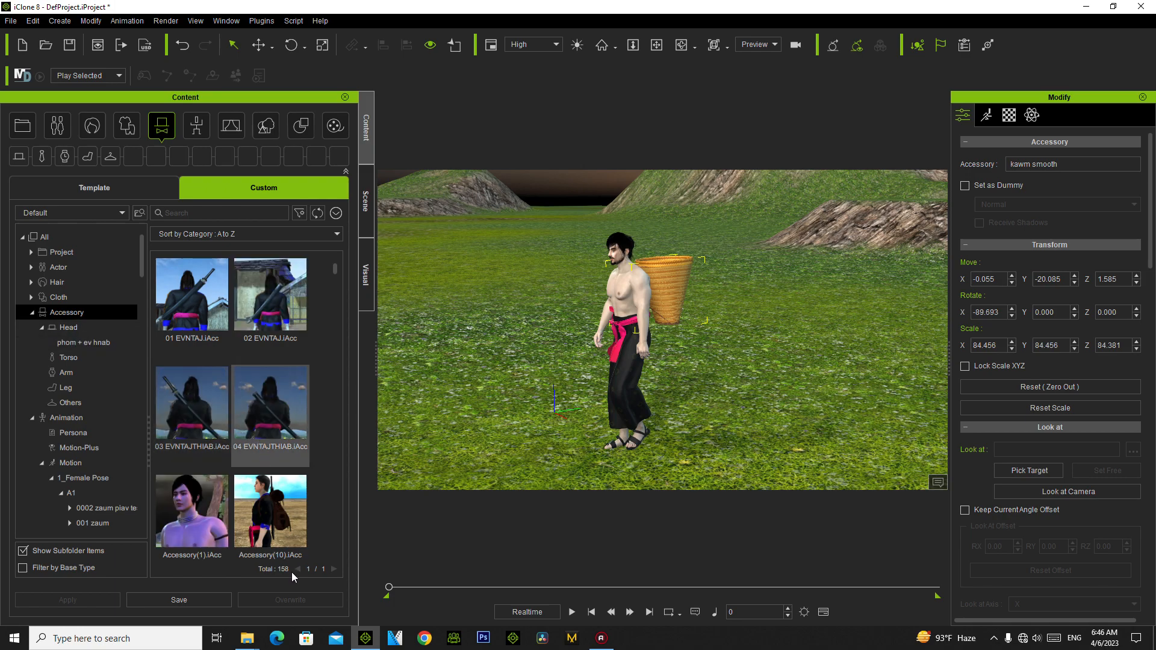
pyautogui.click(179, 600)
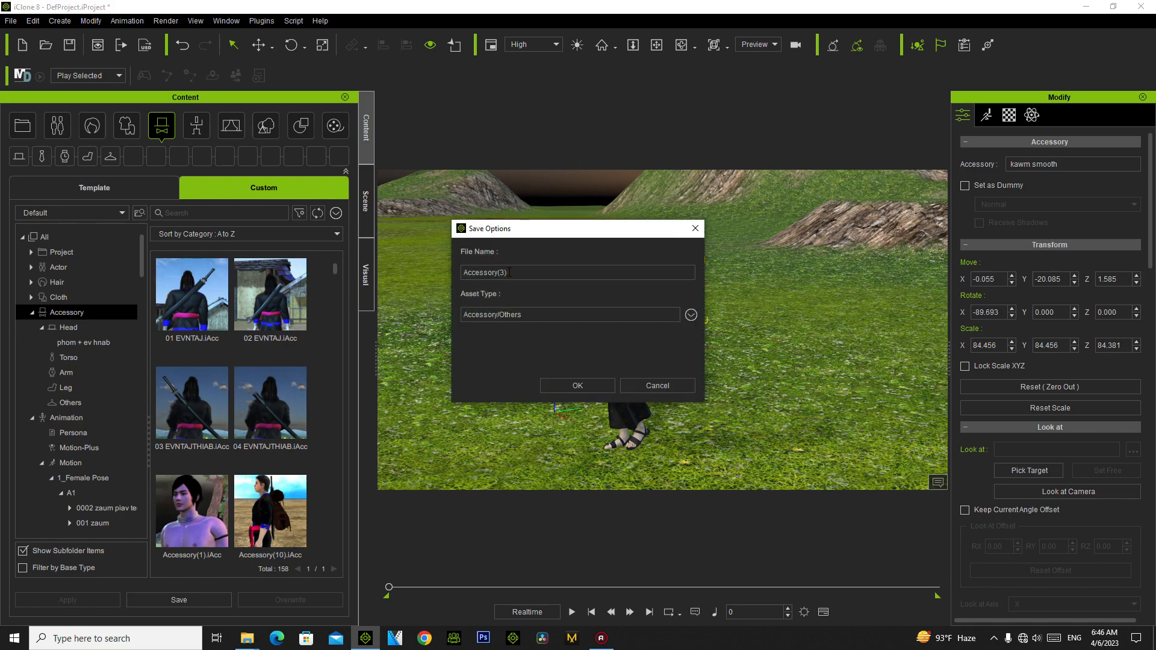
pyautogui.moveTo(492, 275); pyautogui.dragTo(461, 274)
pyautogui.click(587, 384)
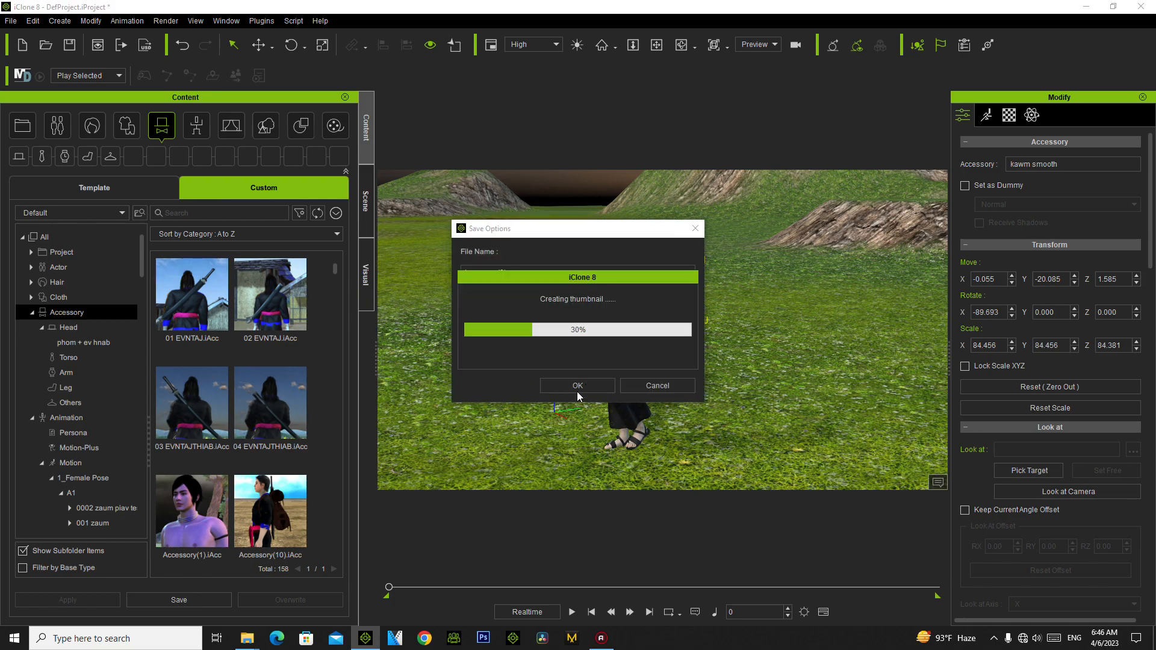
# Step: Find the 04 EVNTAJTHIAB accessory file on disk, examine the Head folder's contents in a maximized window, and close it
pyautogui.rightClick(264, 426)
pyautogui.click(305, 586)
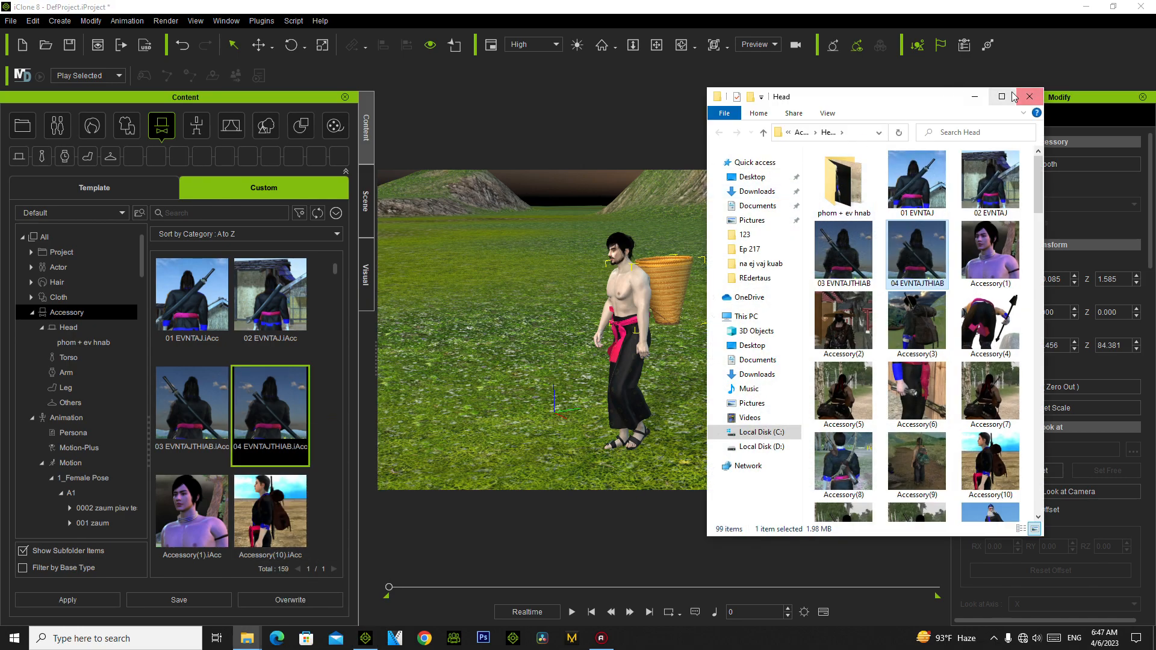
pyautogui.click(1008, 96)
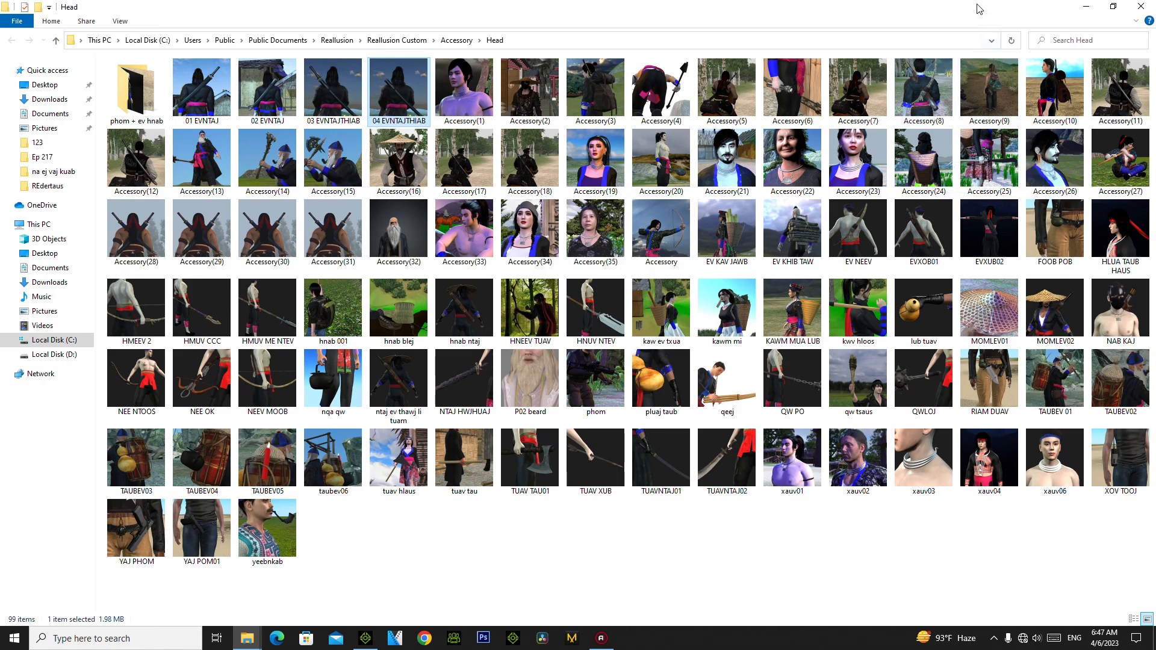
pyautogui.moveTo(977, 7); pyautogui.dragTo(966, 129)
pyautogui.click(1117, 126)
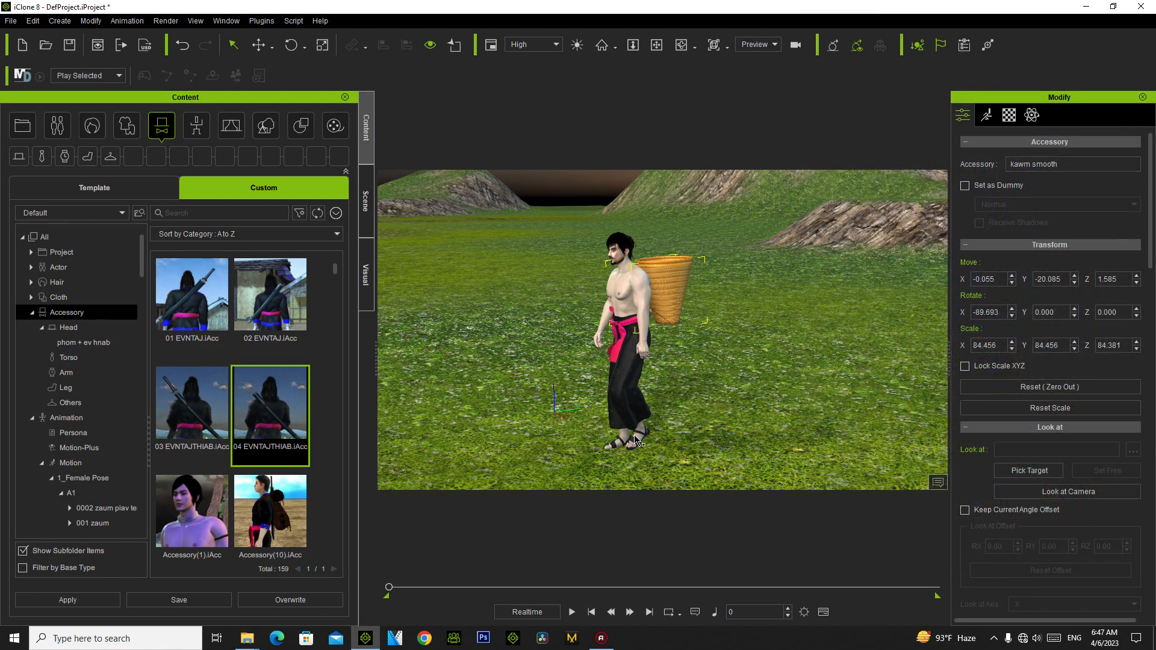
# Step: Look through the custom Accessory content down to the end of the list for the saved basket
pyautogui.scroll(2, 432, 443)
pyautogui.click(338, 425)
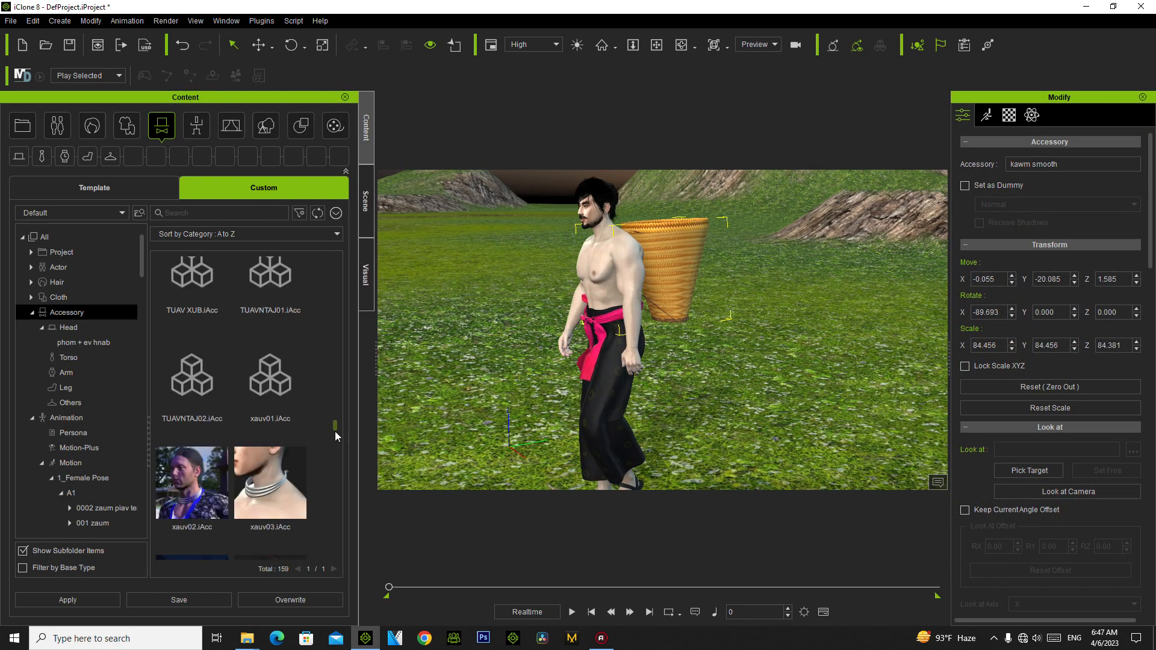
pyautogui.scroll(-2, 313, 469)
pyautogui.scroll(-2, 313, 469)
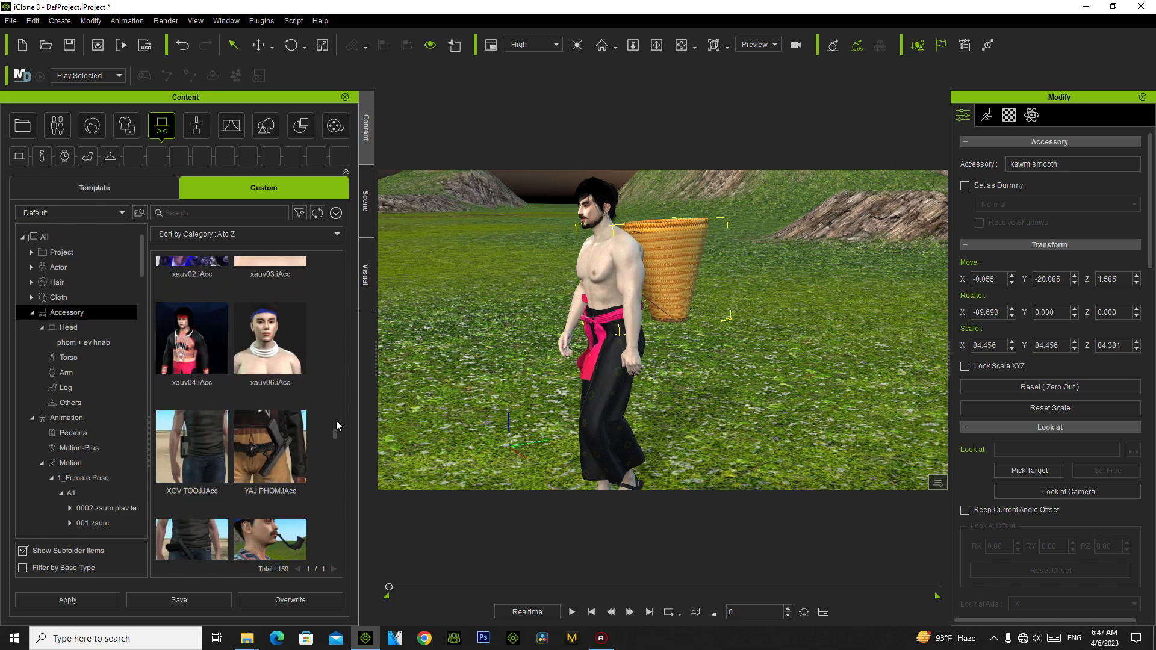
pyautogui.moveTo(333, 440); pyautogui.dragTo(365, 563)
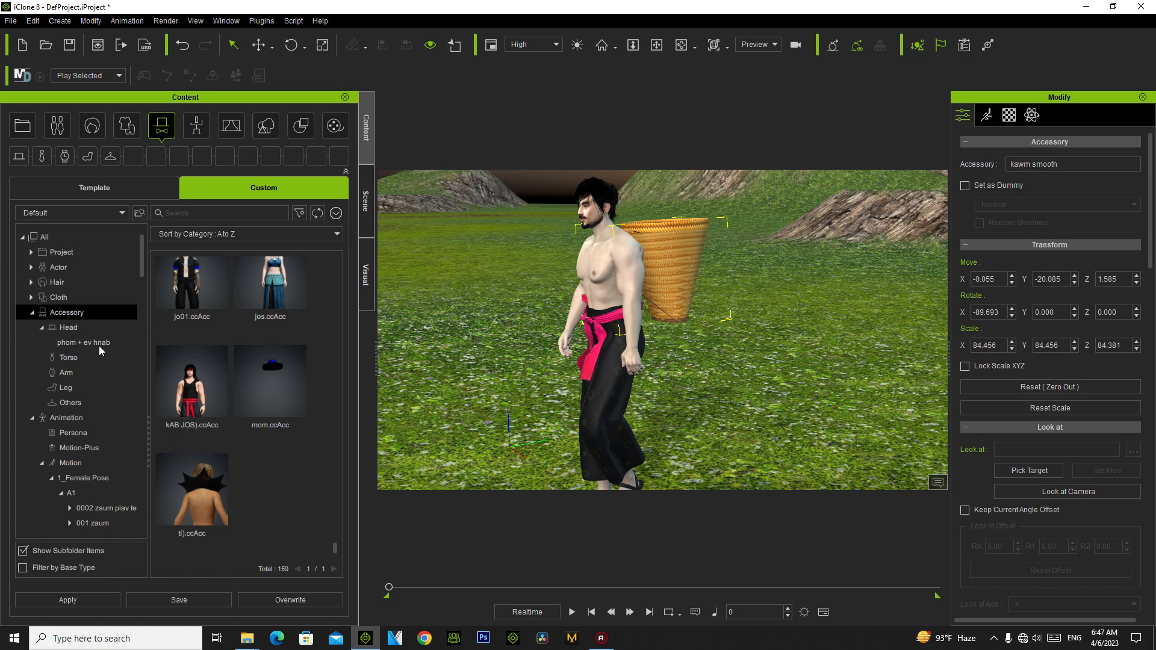
# Step: Save the basket accessory in the Head accessory folder under the file name 0001
pyautogui.click(77, 329)
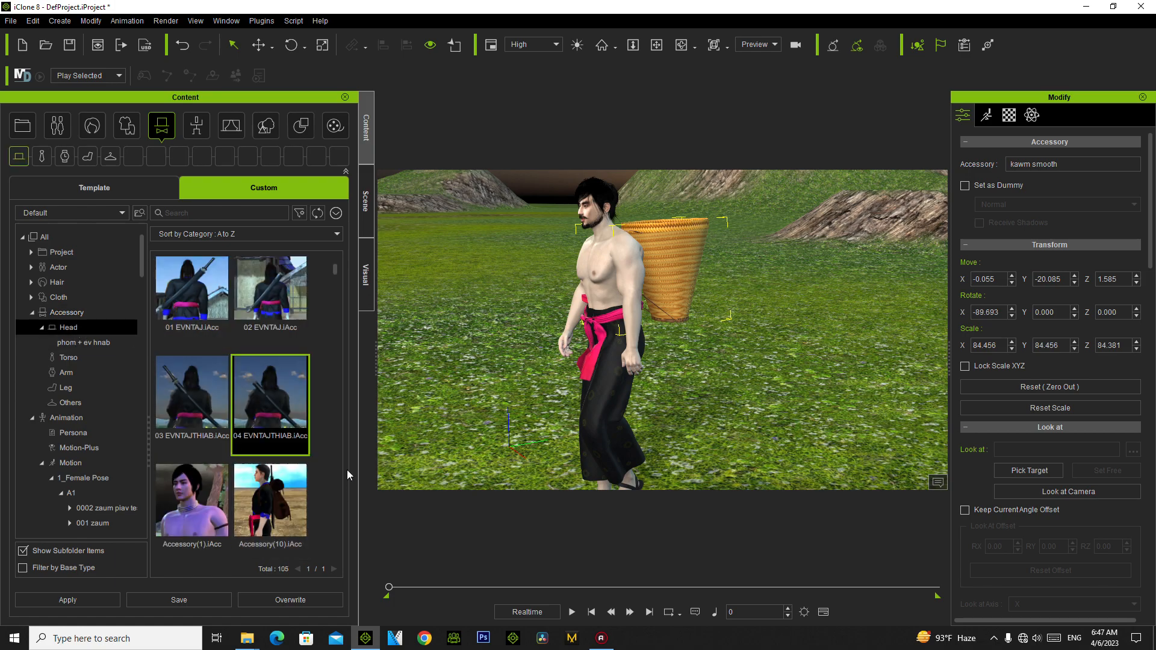
pyautogui.click(687, 256)
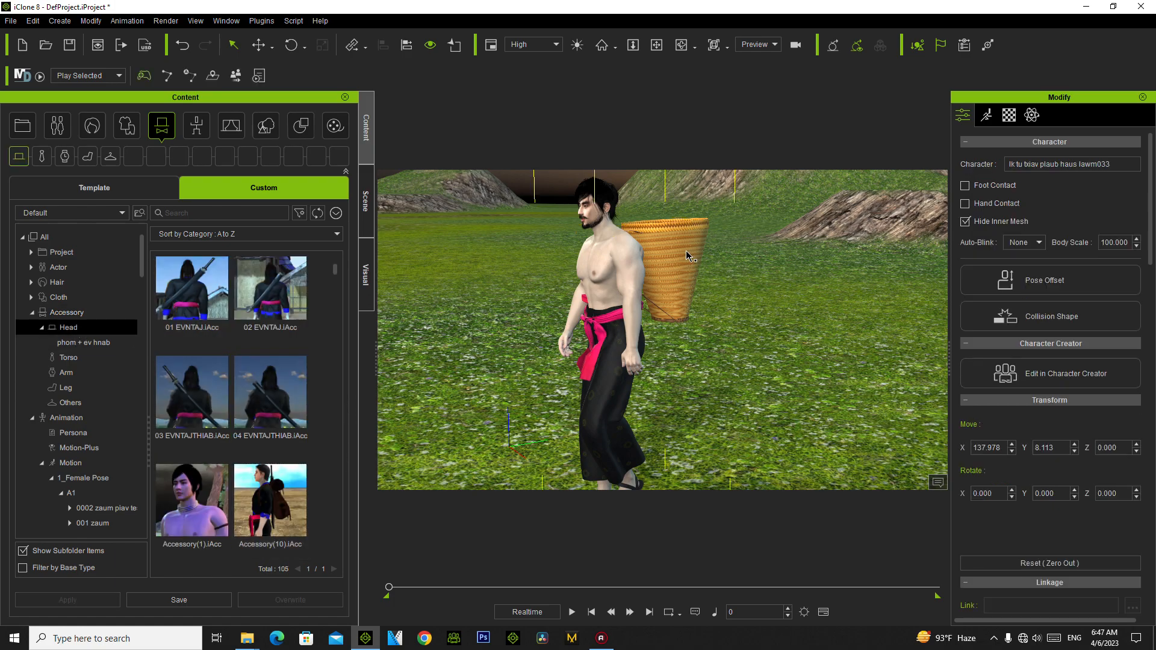
pyautogui.click(210, 598)
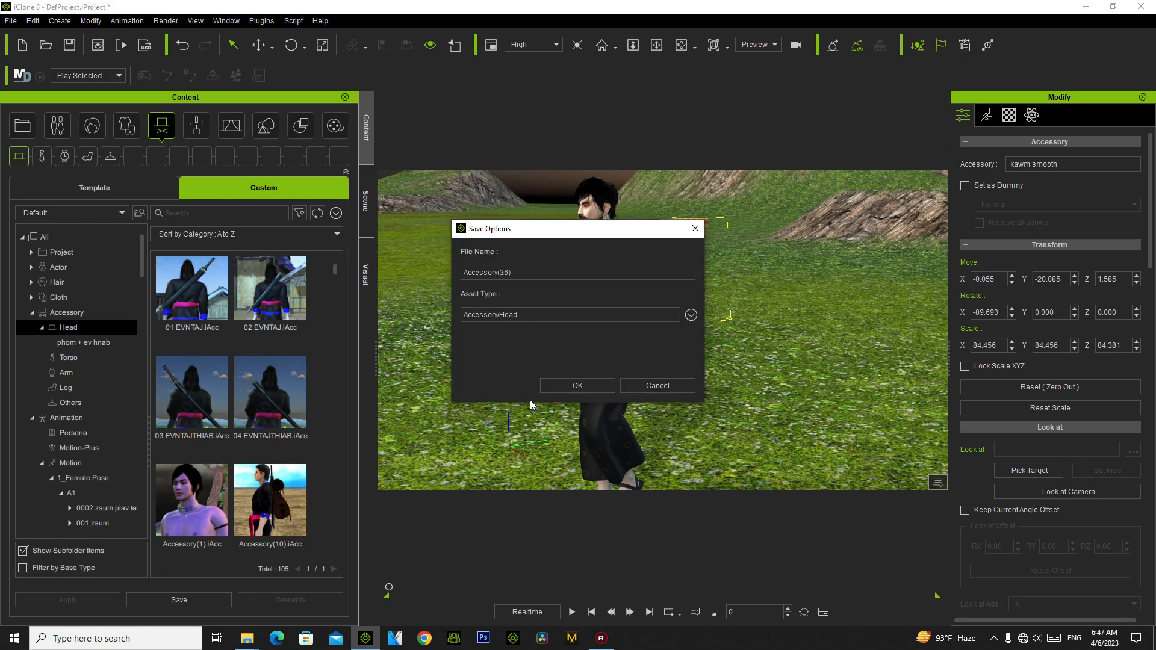
pyautogui.moveTo(517, 275); pyautogui.dragTo(454, 281)
pyautogui.write('0001')
pyautogui.press('Return')
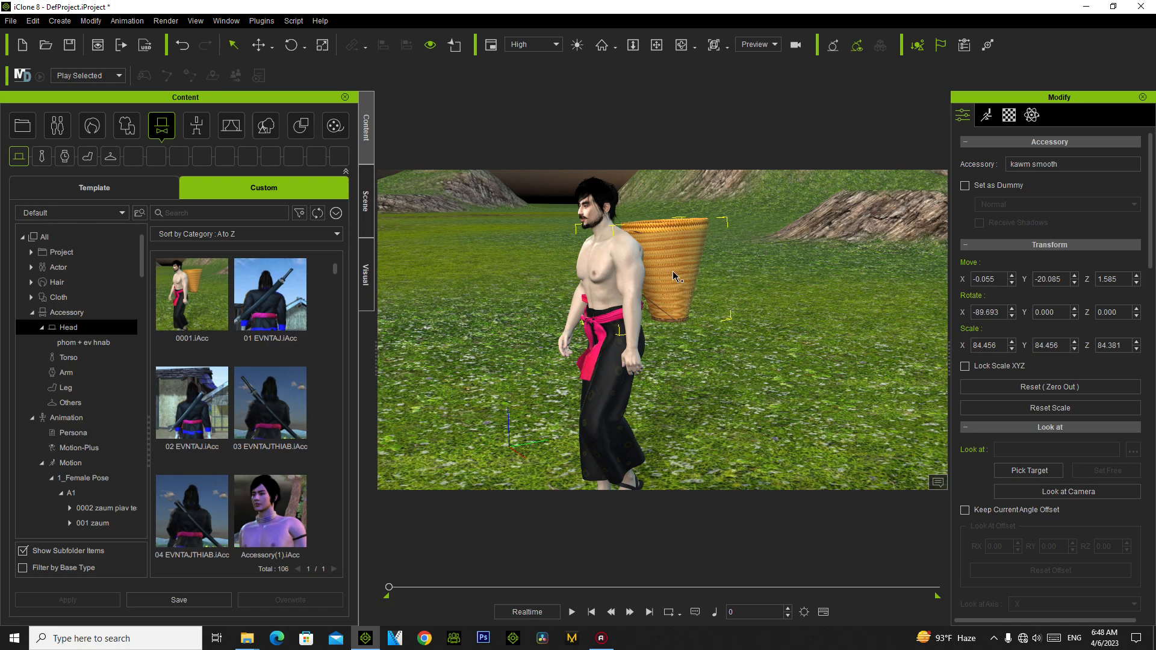
# Step: Delete the basket accessory attached to the shirtless character's back
pyautogui.click(674, 254)
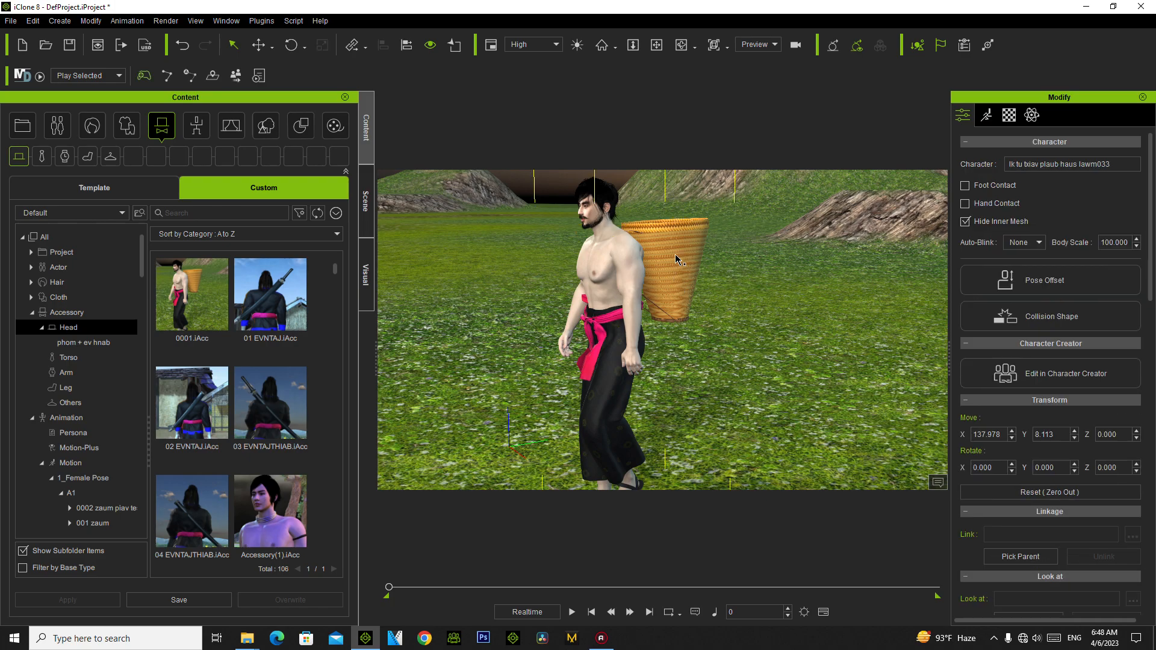
pyautogui.click(675, 254)
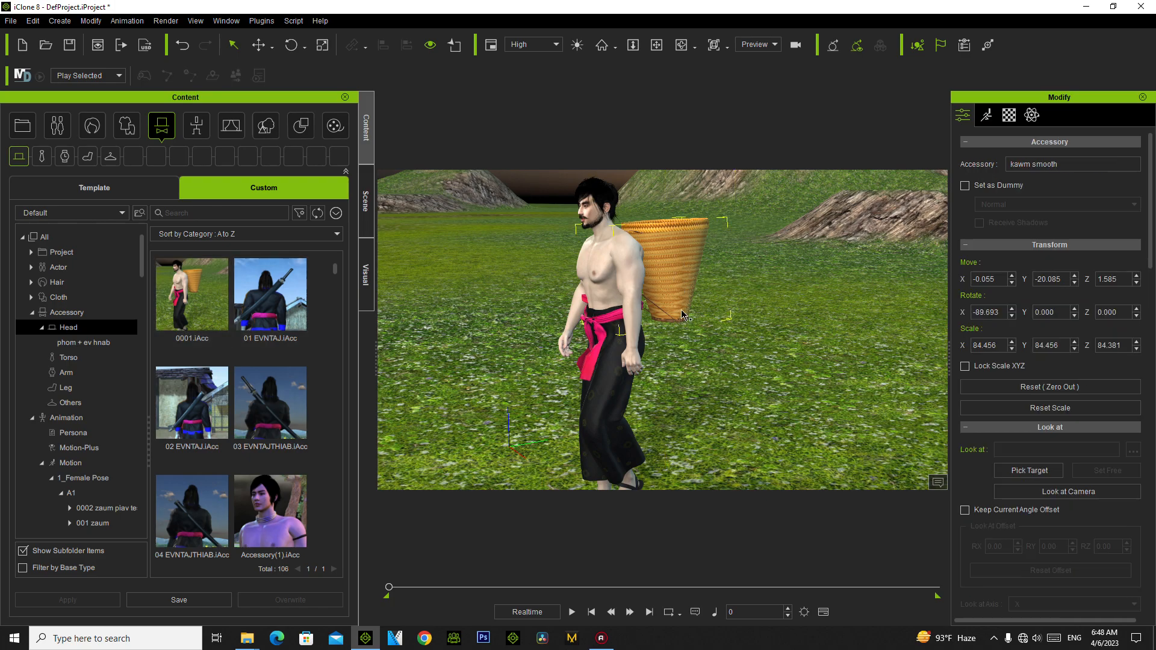
pyautogui.press('Delete')
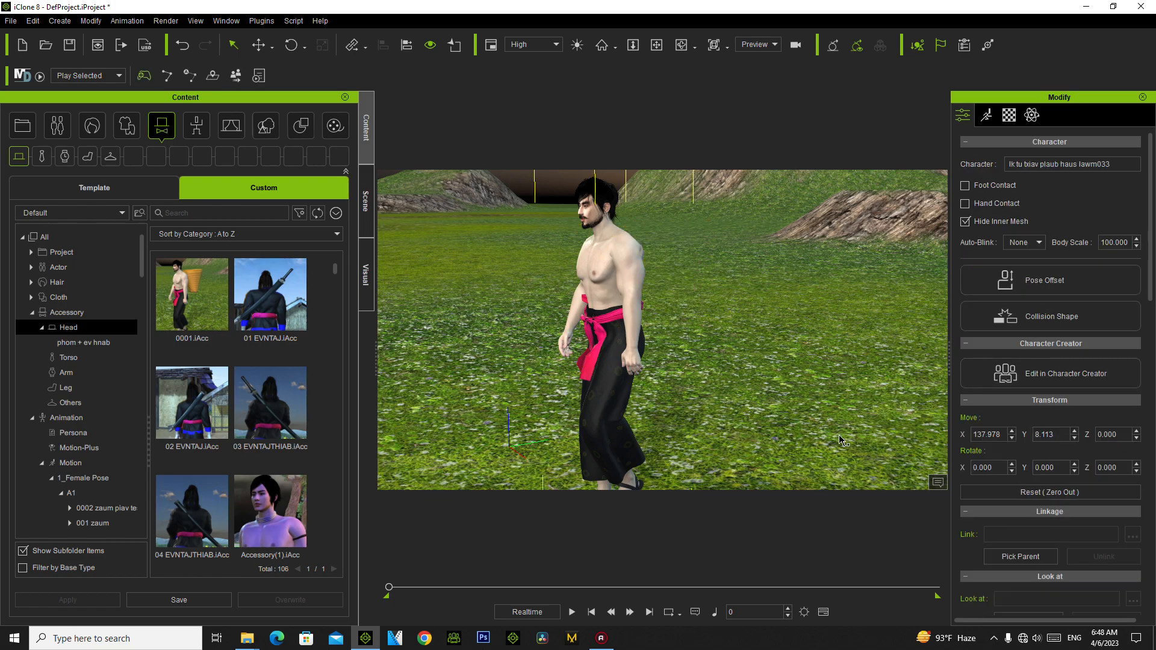
# Step: Attach the saved 0001 accessory from the custom Head content to the shirtless character
pyautogui.scroll(-3, 776, 408)
pyautogui.click(530, 388)
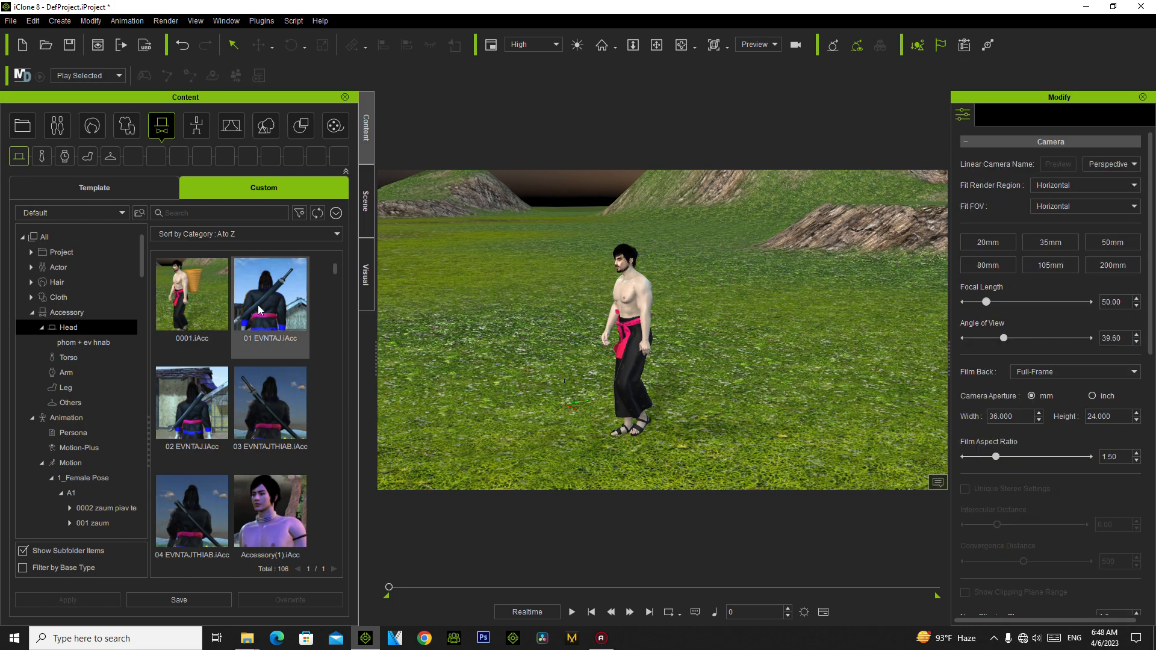
pyautogui.doubleClick(203, 290)
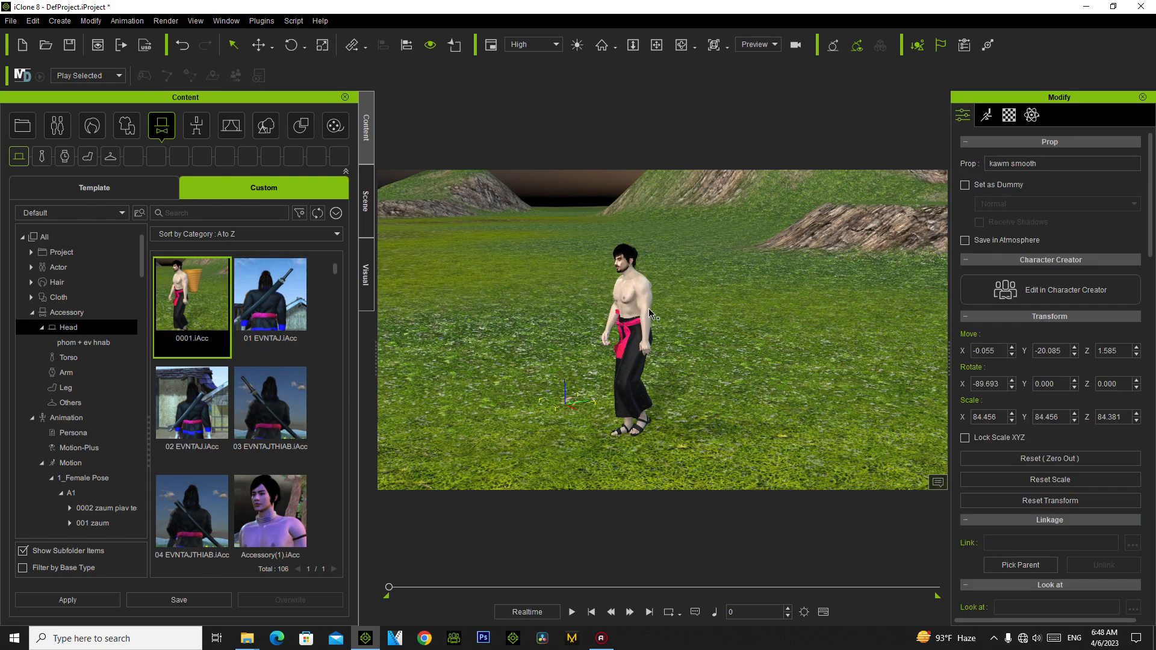
pyautogui.click(642, 311)
pyautogui.doubleClick(220, 306)
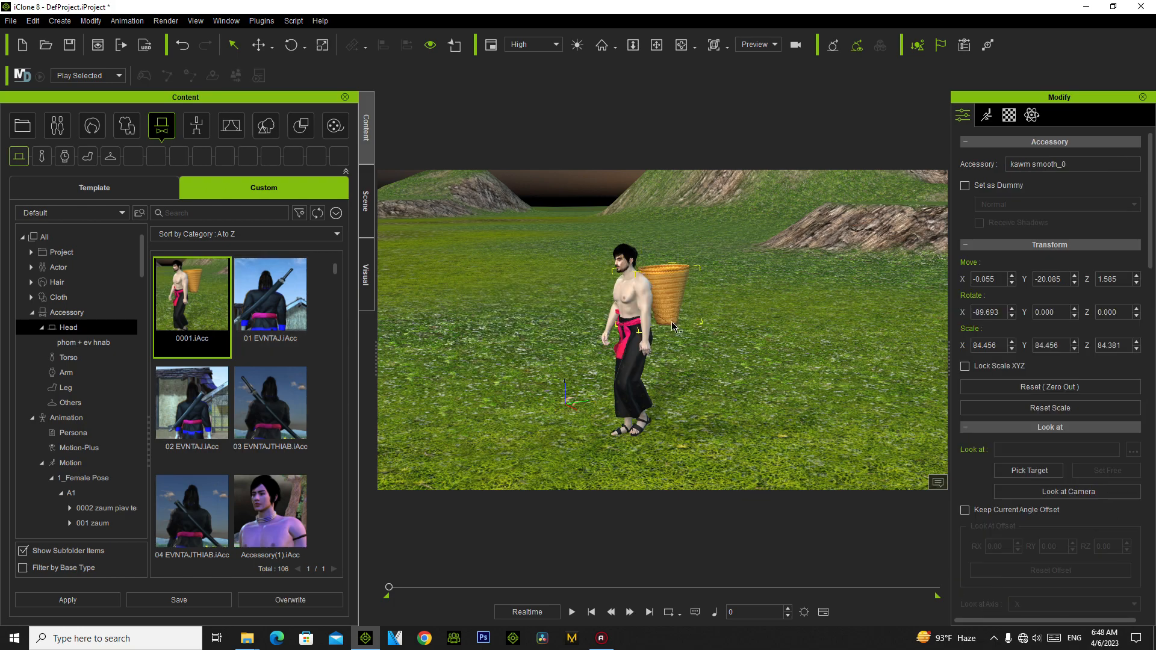
# Step: Play the walk animation to check how the basket follows the character, then return the playhead near the timeline start
pyautogui.click(573, 613)
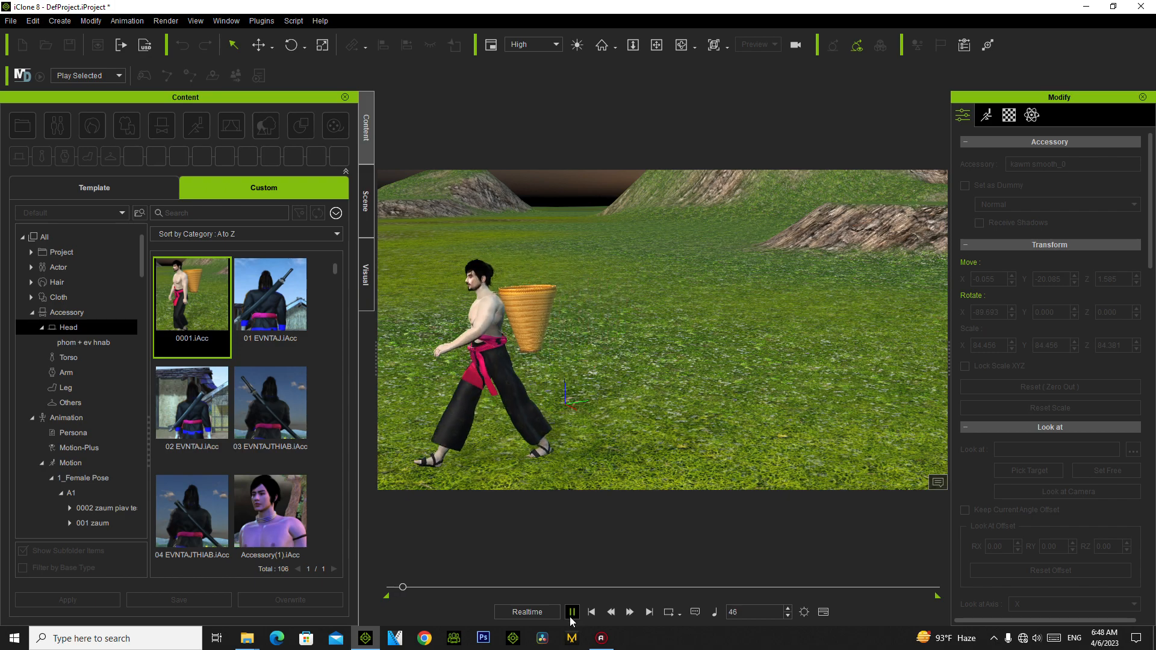
pyautogui.click(572, 612)
pyautogui.click(391, 590)
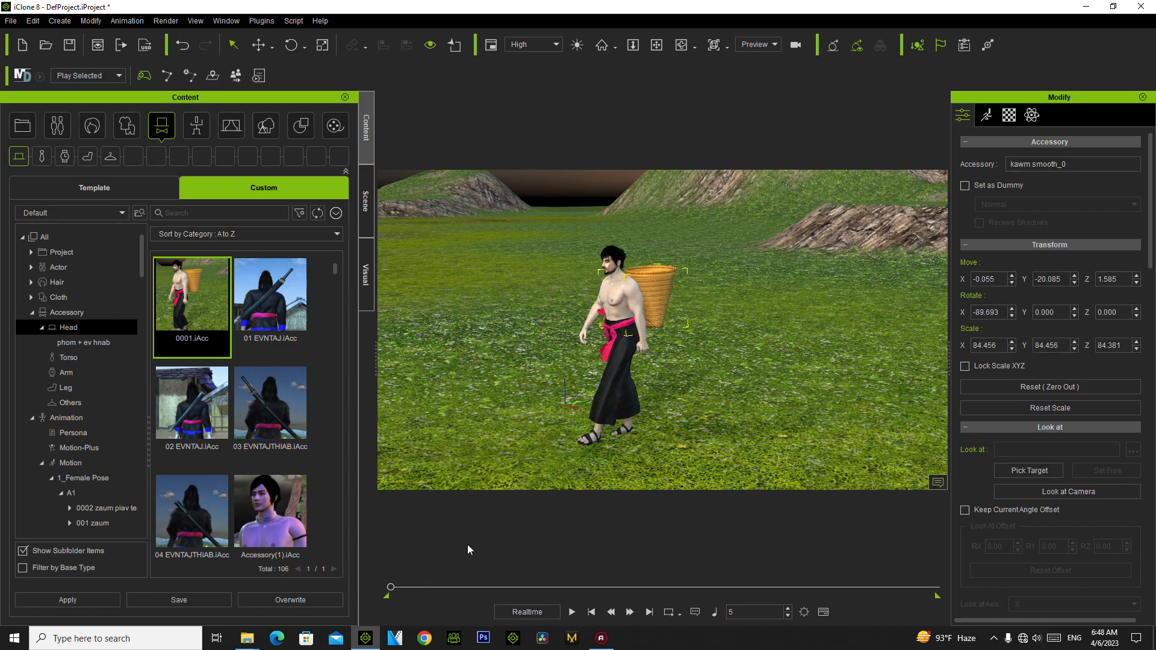
# Step: Close the open Props folder window and delete the shirtless character from the scene
pyautogui.moveTo(248, 638)
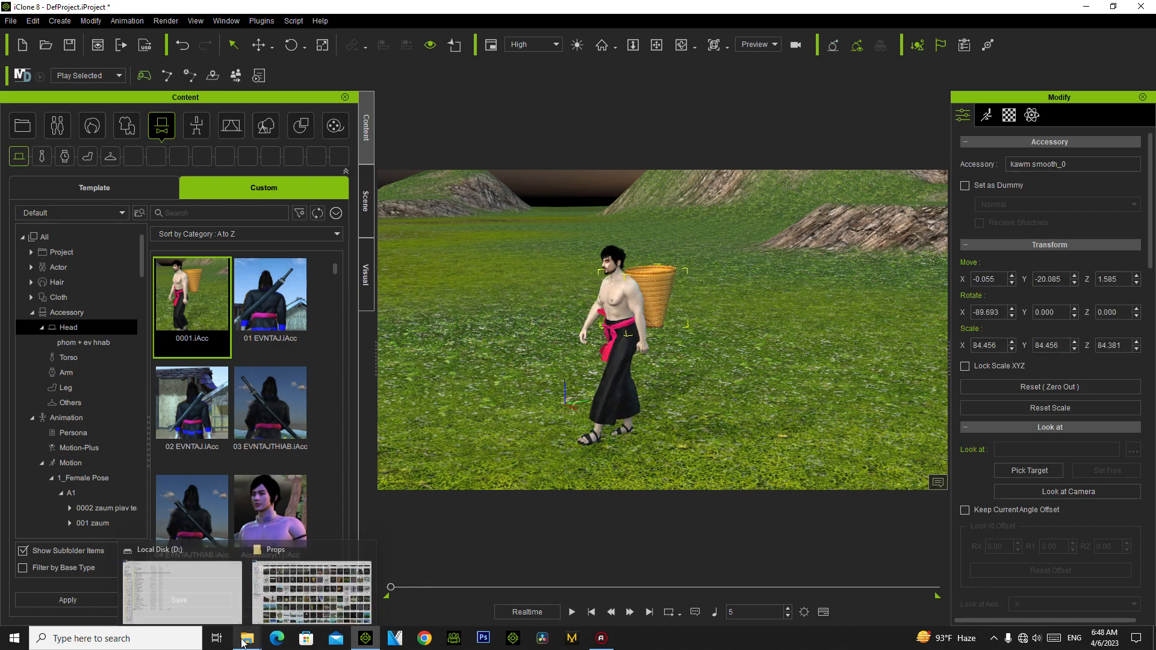
pyautogui.click(289, 614)
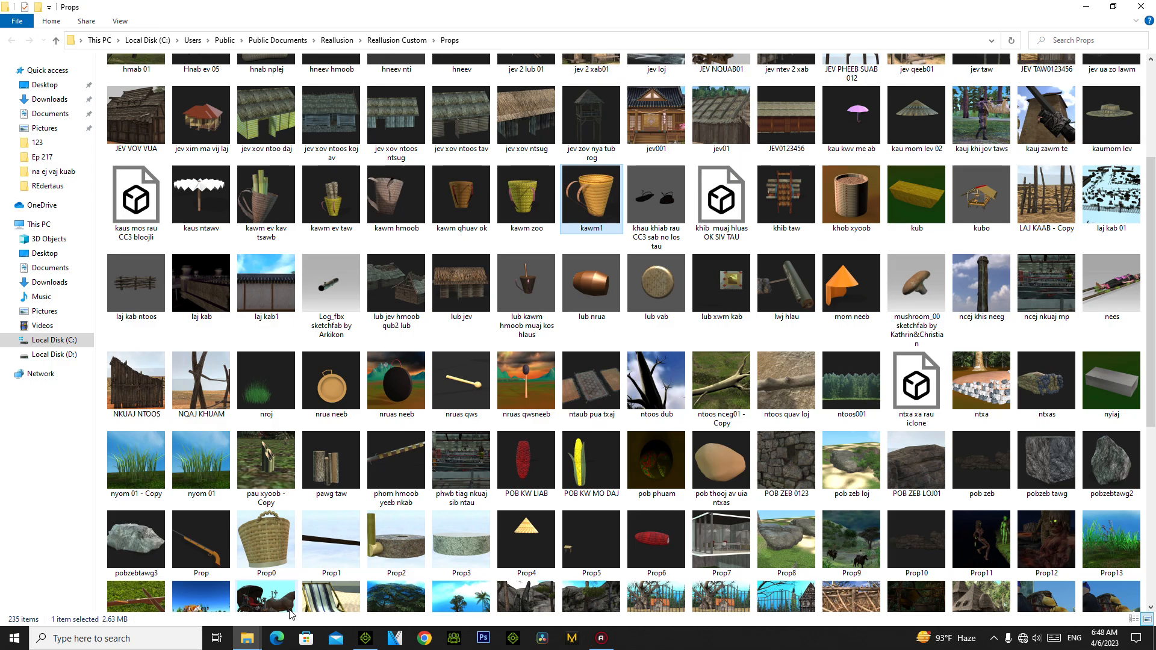
pyautogui.click(1143, 7)
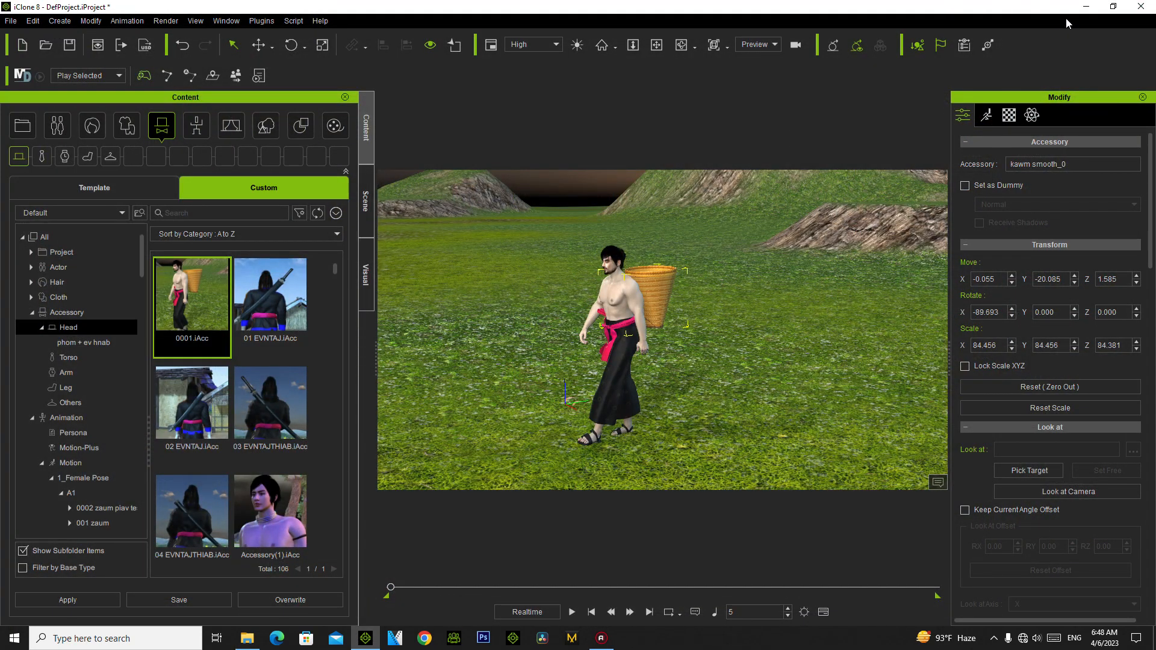
pyautogui.click(621, 298)
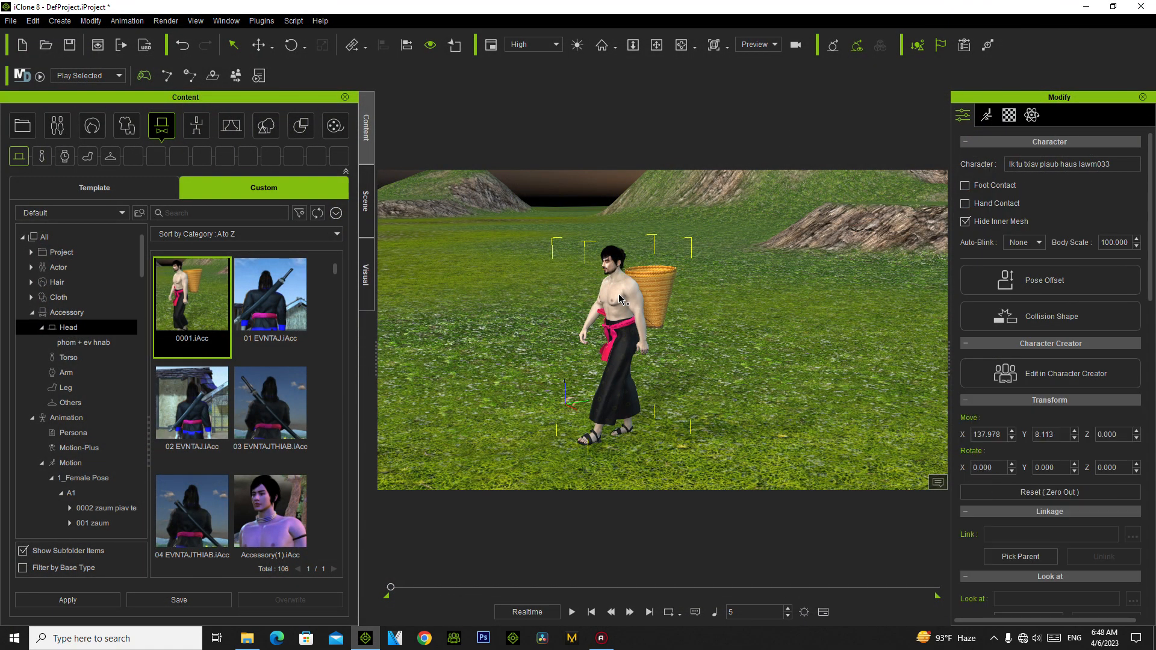
pyautogui.press('Delete')
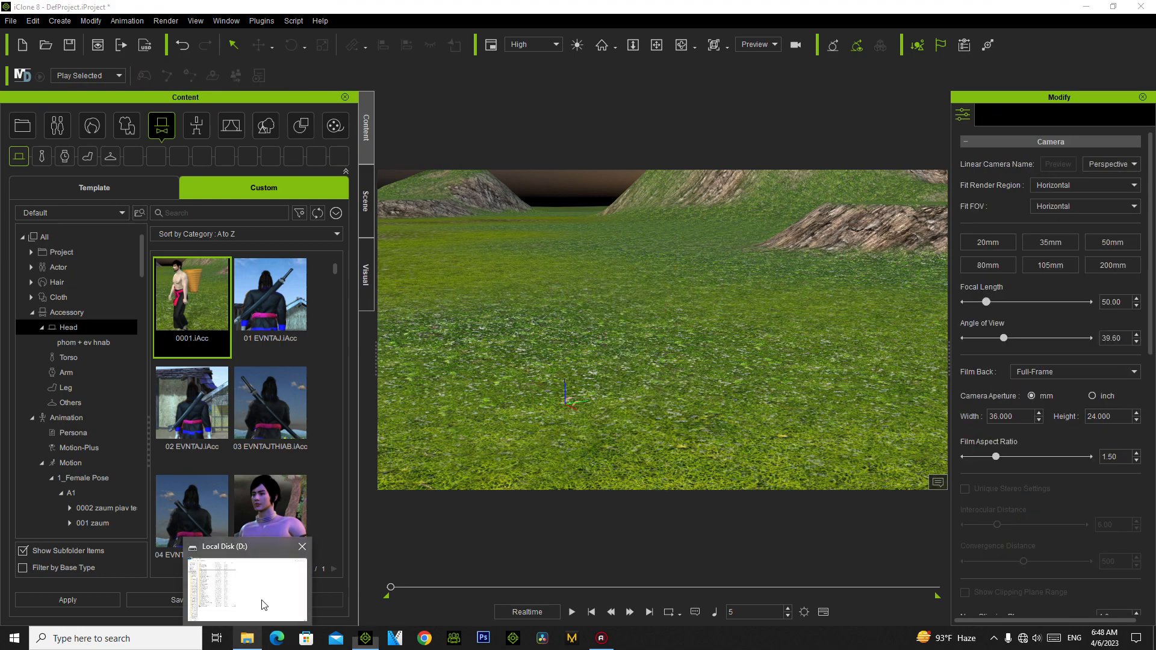
# Step: Load the paj xyeem02 avatar into the scene from the cov siv niaj nub no folder inside the AVATAR folder on drive D
pyautogui.click(247, 639)
pyautogui.doubleClick(169, 130)
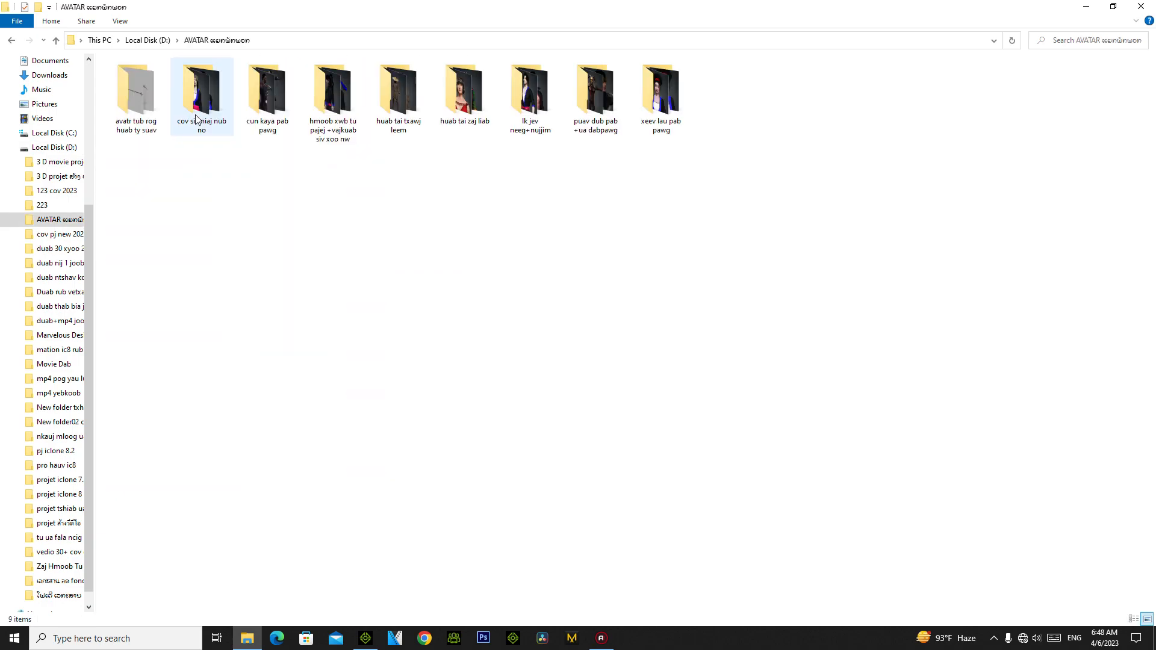
pyautogui.doubleClick(202, 91)
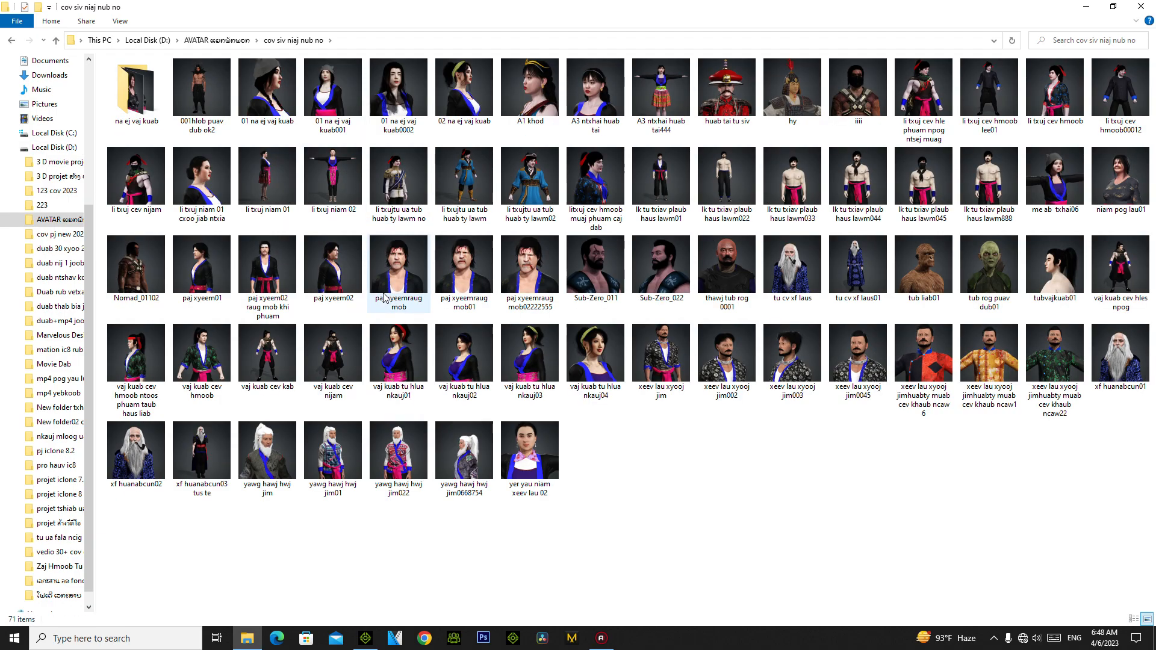
pyautogui.moveTo(328, 269); pyautogui.dragTo(660, 360)
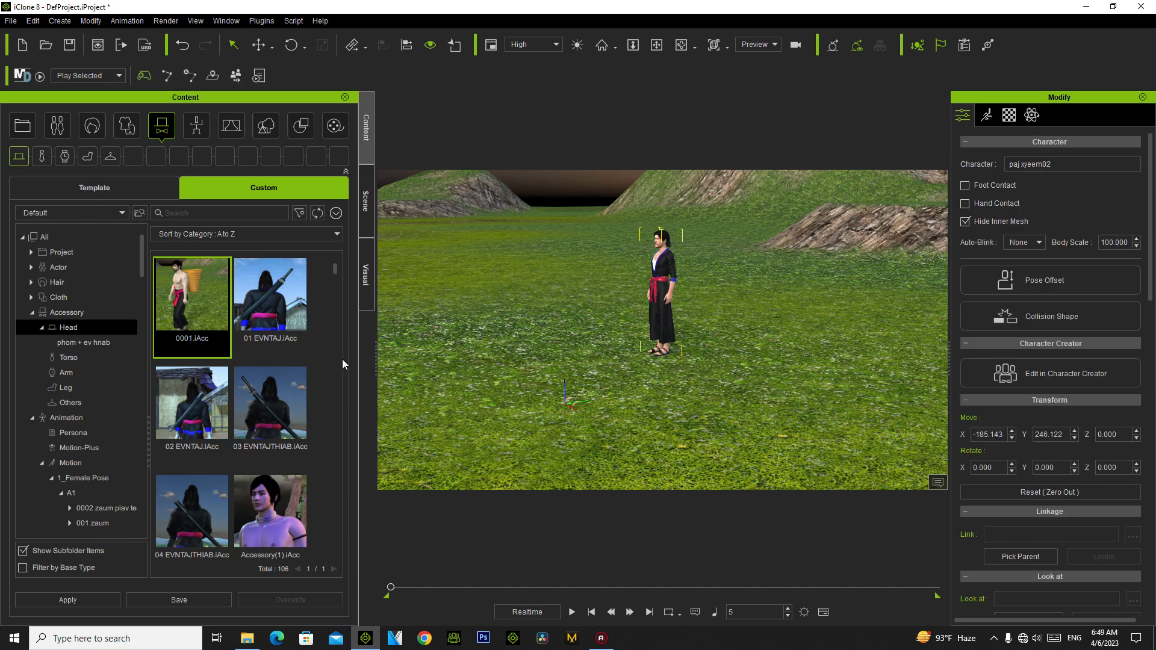
# Step: Attach the saved 0001 basket accessory to the paj xyeem02 character, seen closer up
pyautogui.click(656, 46)
pyautogui.moveTo(639, 330); pyautogui.dragTo(631, 399)
pyautogui.scroll(2, 631, 398)
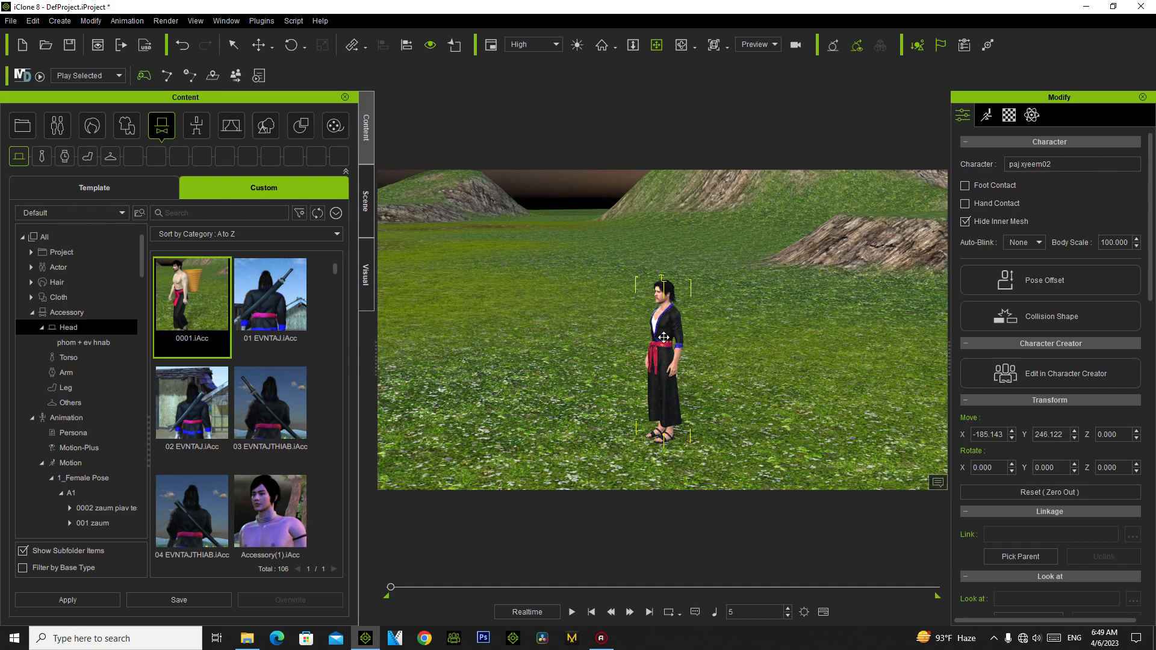
pyautogui.doubleClick(194, 297)
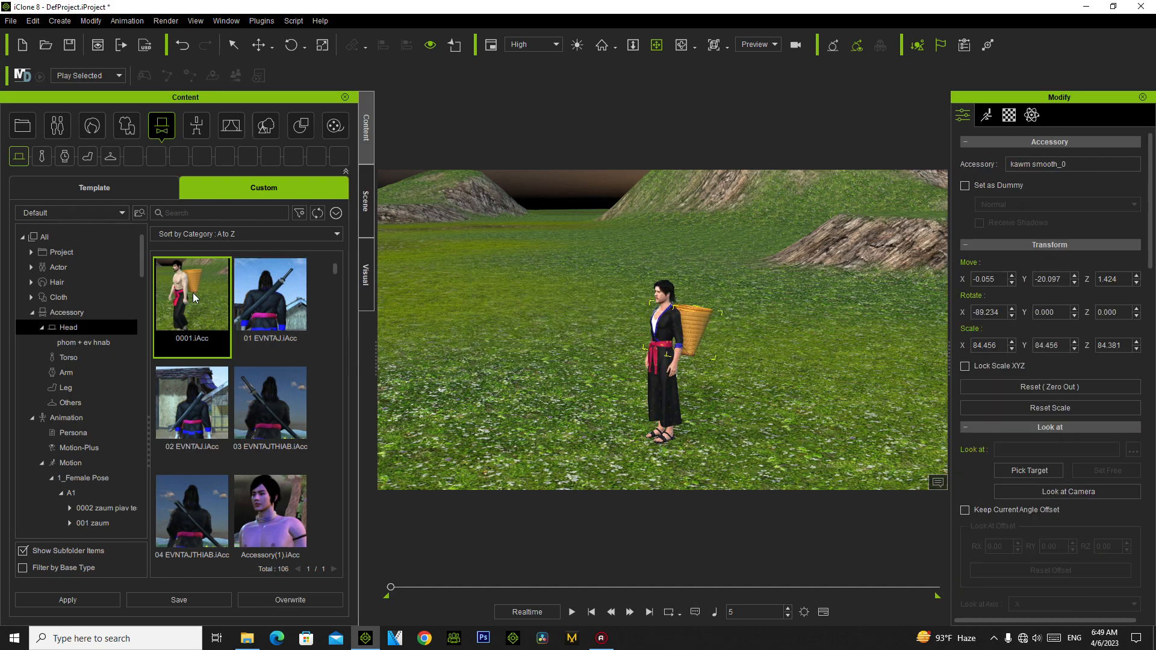
# Step: Apply the Walking 2 motion from the 02 mu kev kolor motion folder to the paj xyeem02 character
pyautogui.click(233, 44)
pyautogui.click(671, 302)
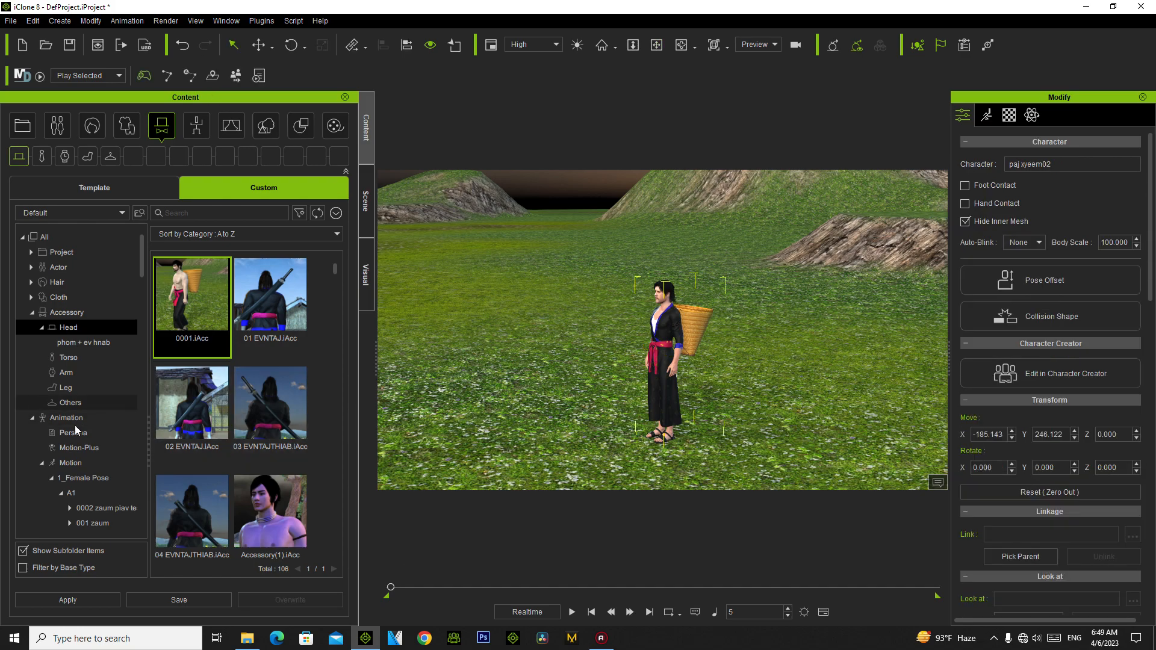
pyautogui.scroll(-2, 104, 506)
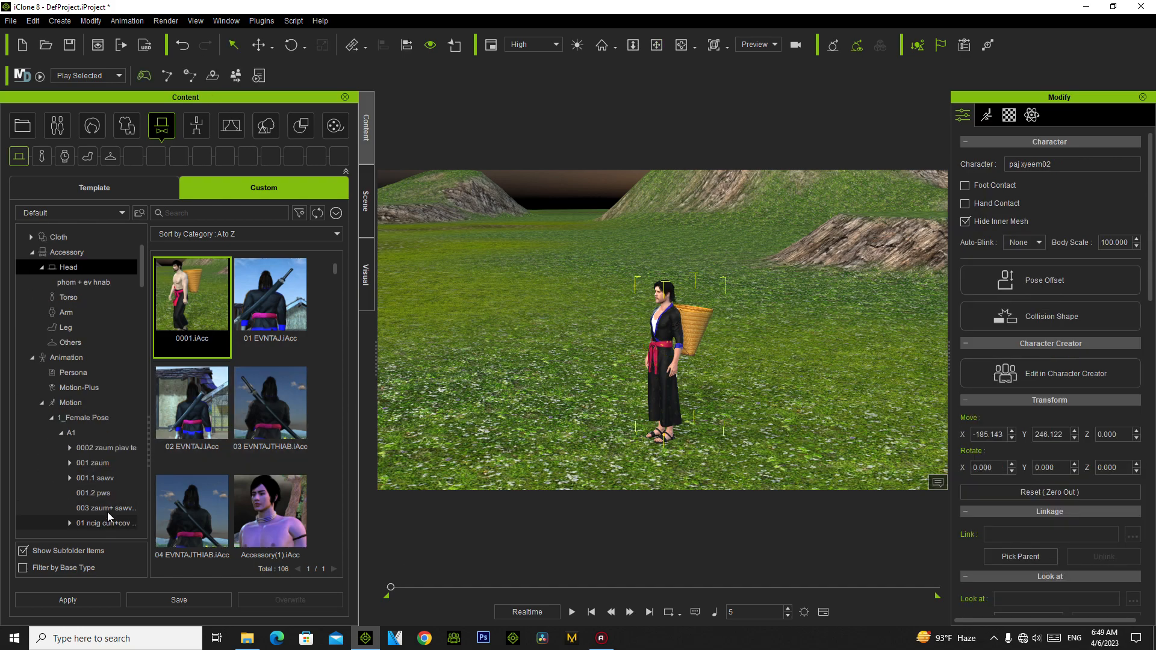
pyautogui.scroll(-1, 108, 512)
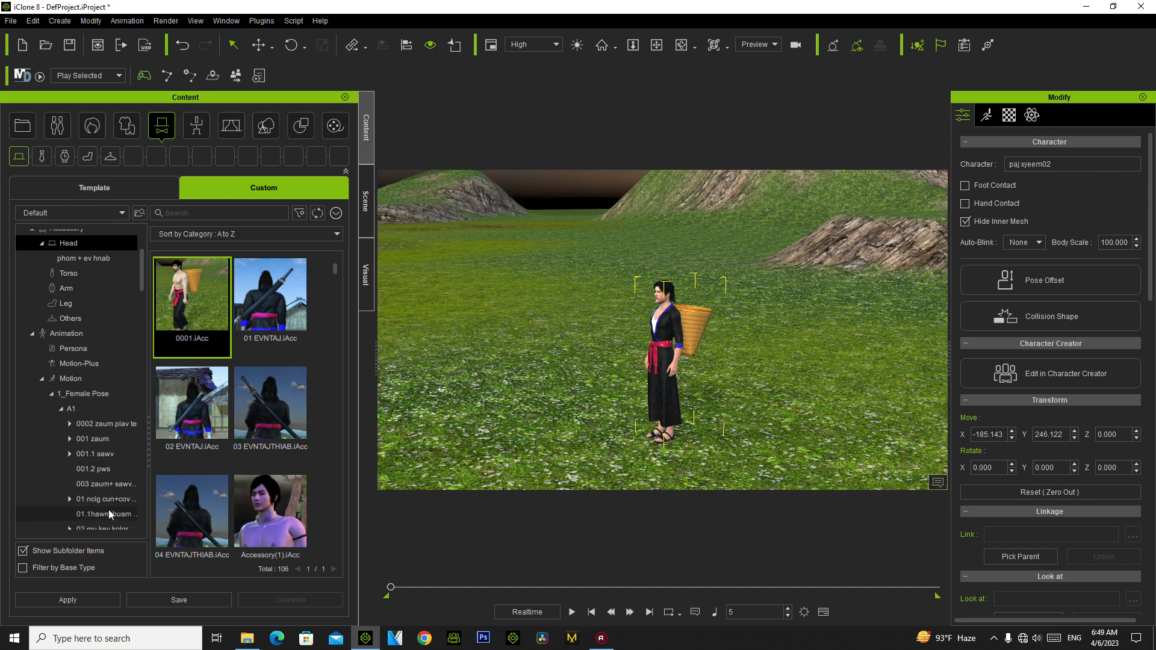
pyautogui.scroll(-1, 108, 510)
pyautogui.click(103, 493)
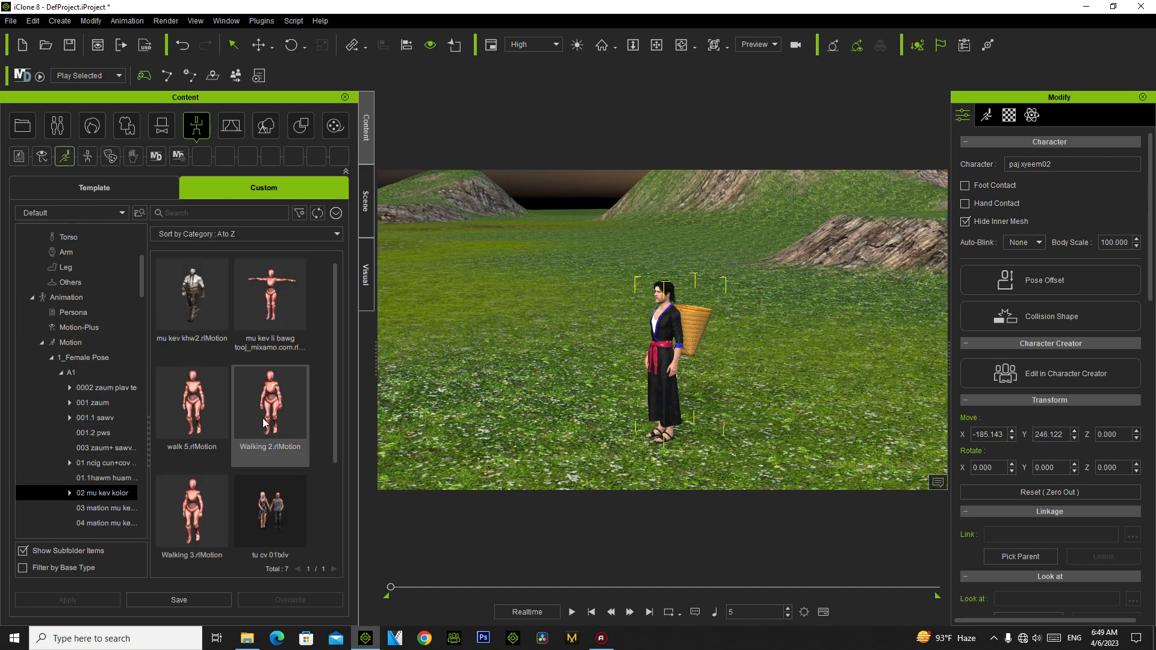
pyautogui.doubleClick(257, 426)
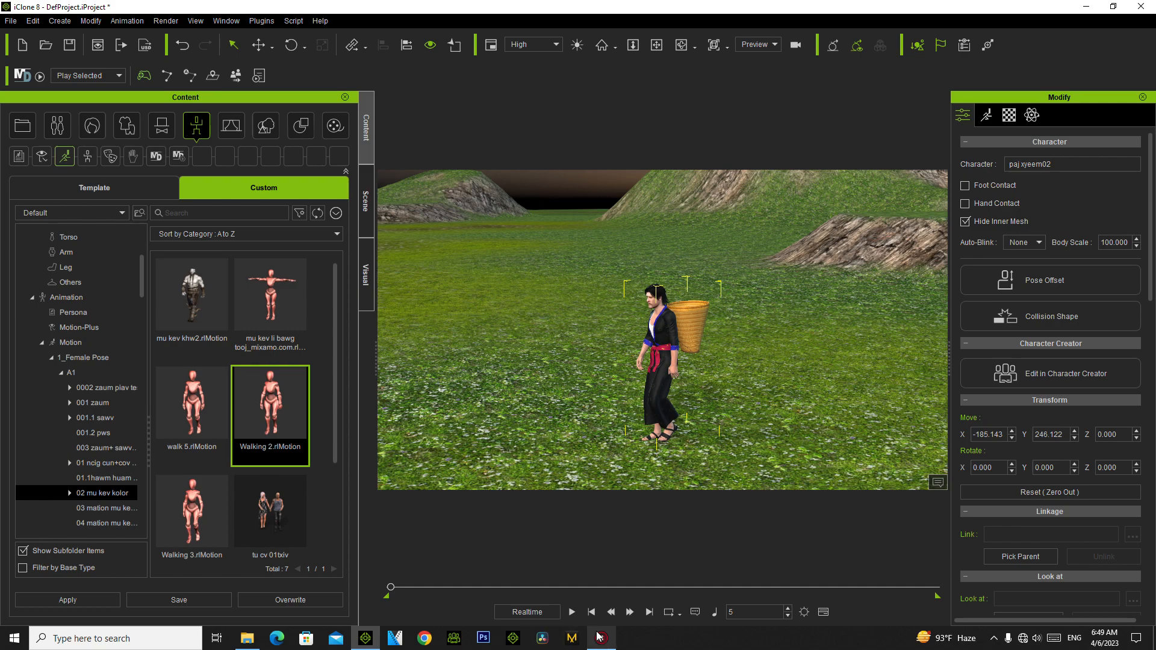
# Step: Preview the walk with the basket, return the playhead to frame 0, and delete the basket from the paj xyeem02 character
pyautogui.click(571, 612)
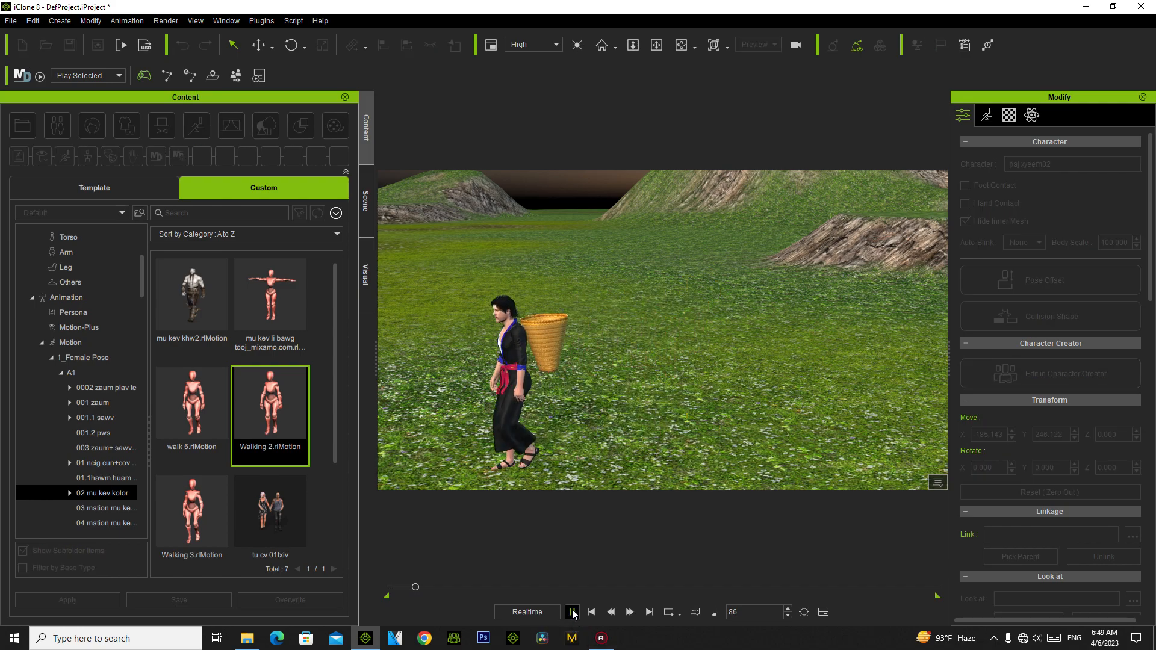
pyautogui.click(572, 612)
pyautogui.click(388, 595)
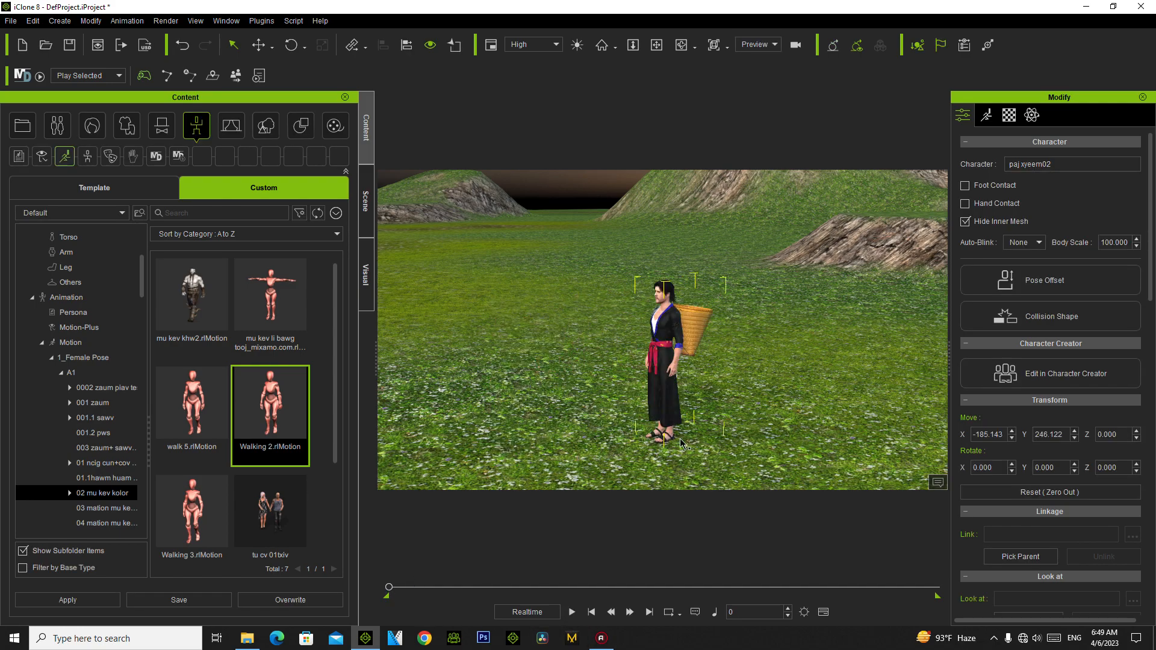
pyautogui.click(691, 318)
pyautogui.press('Delete')
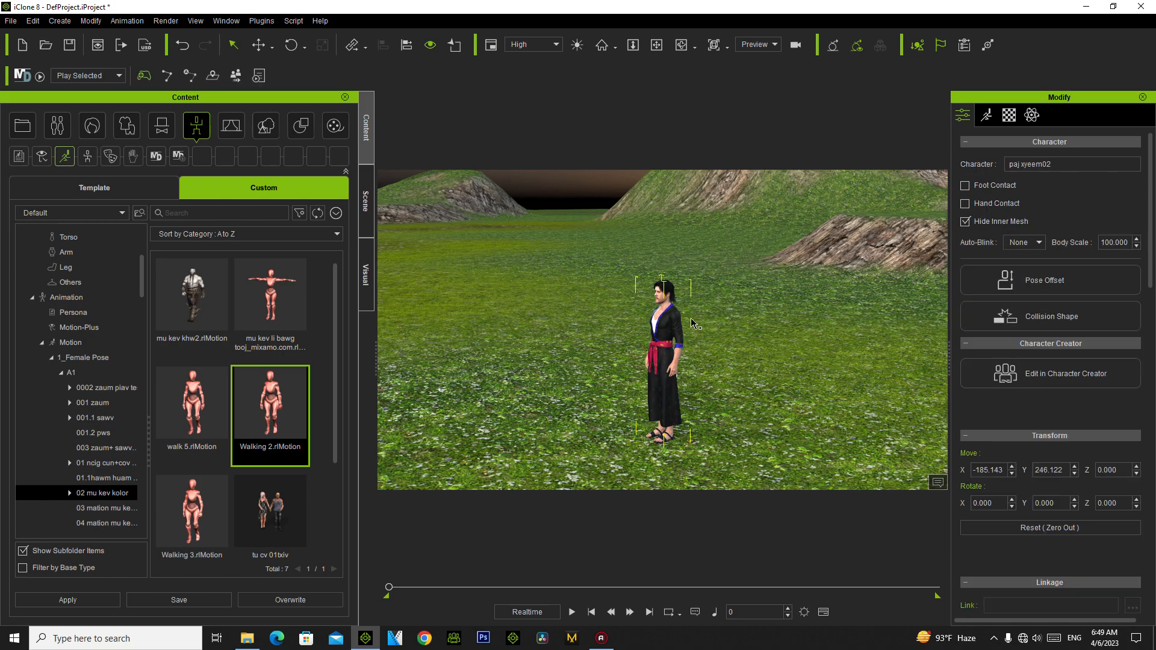
pyautogui.doubleClick(1067, 5)
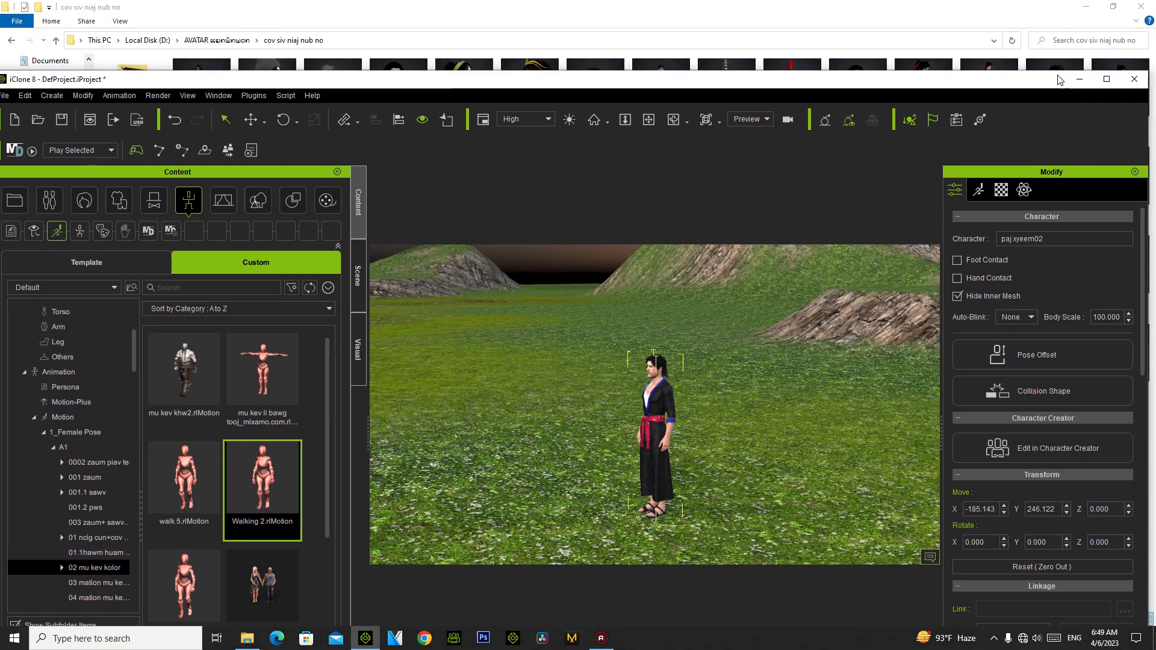
pyautogui.click(1084, 79)
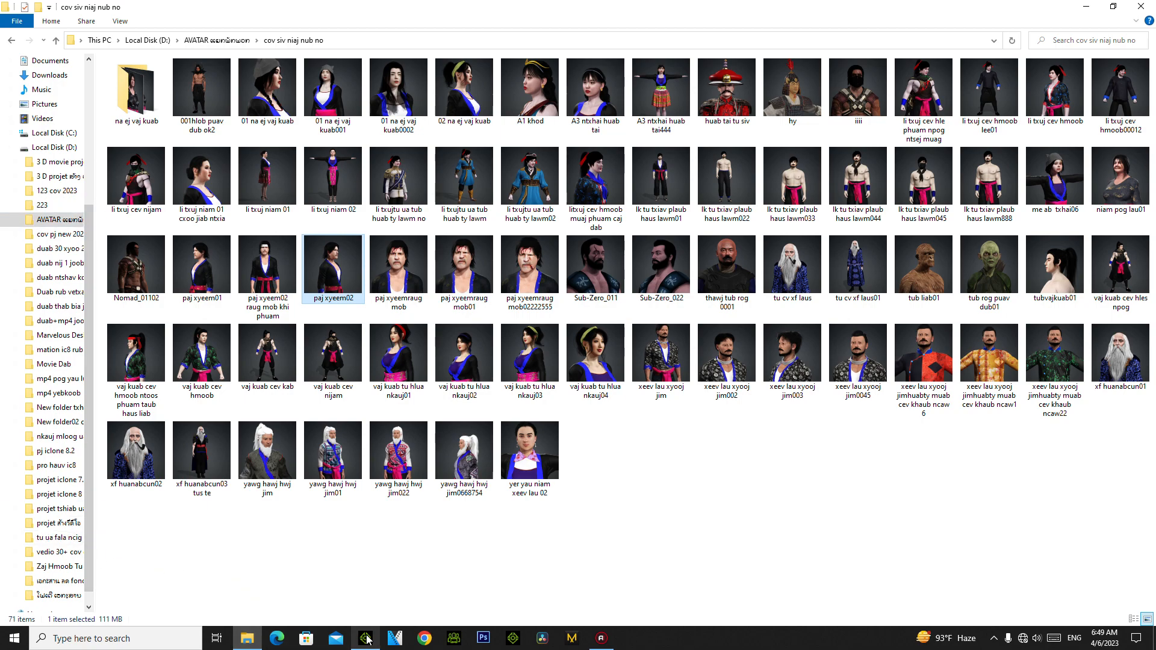
pyautogui.moveTo(367, 640)
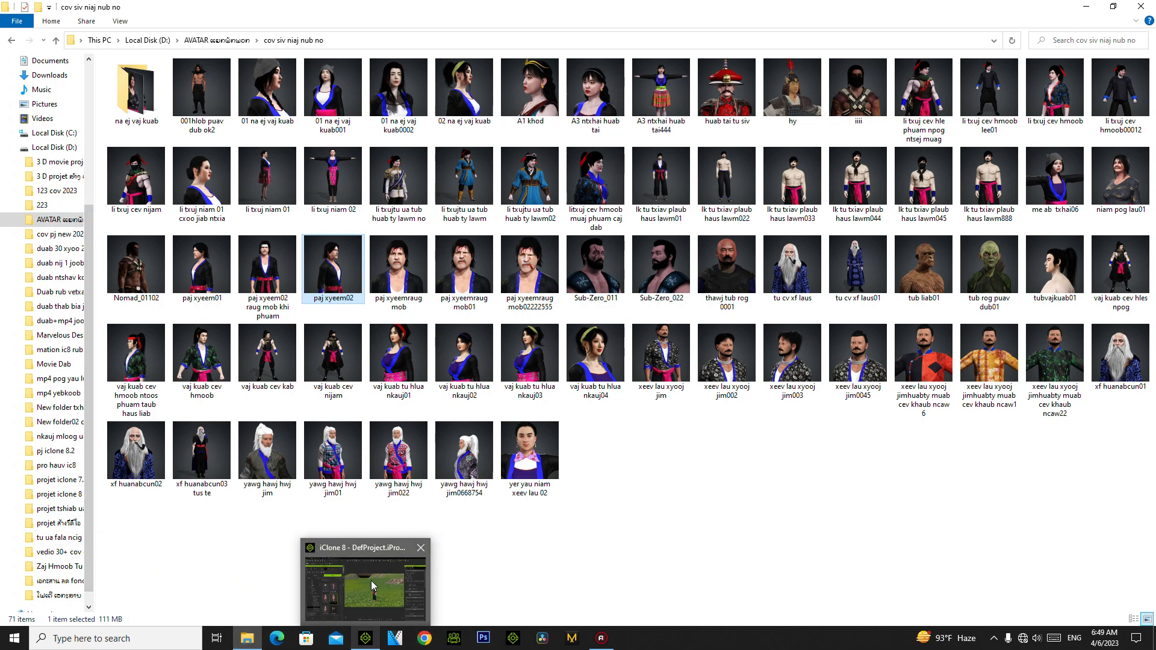
pyautogui.click(371, 581)
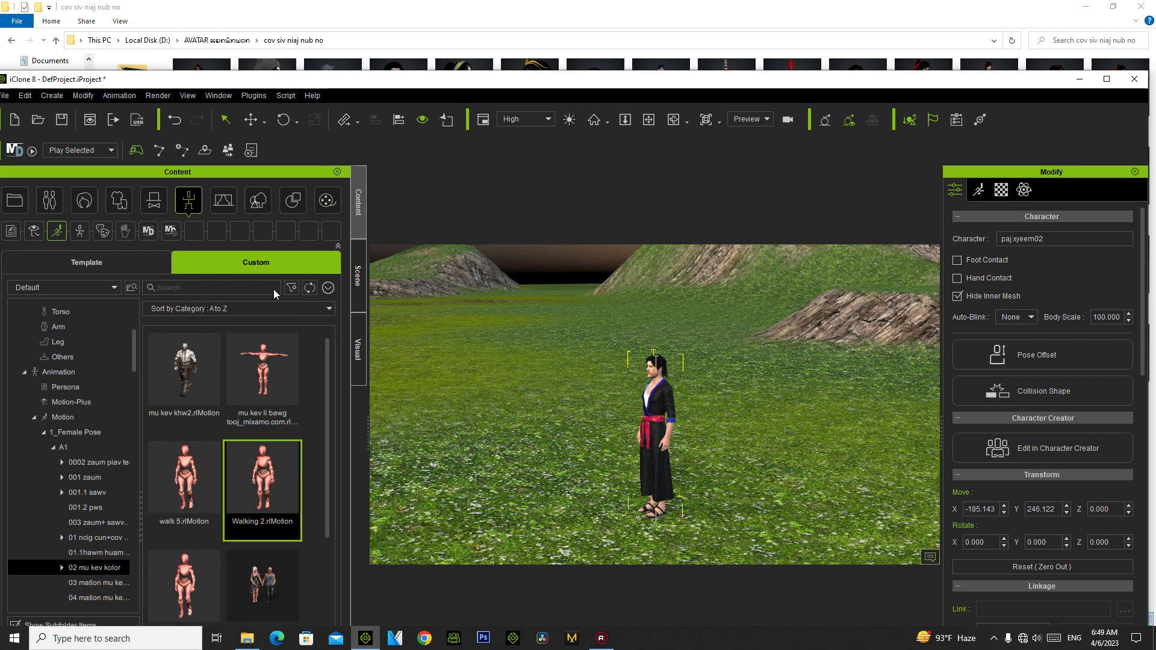
# Step: Maximize the iClone window, show the custom Props content, and find the ccc - Copy prop's file on disk
pyautogui.click(267, 201)
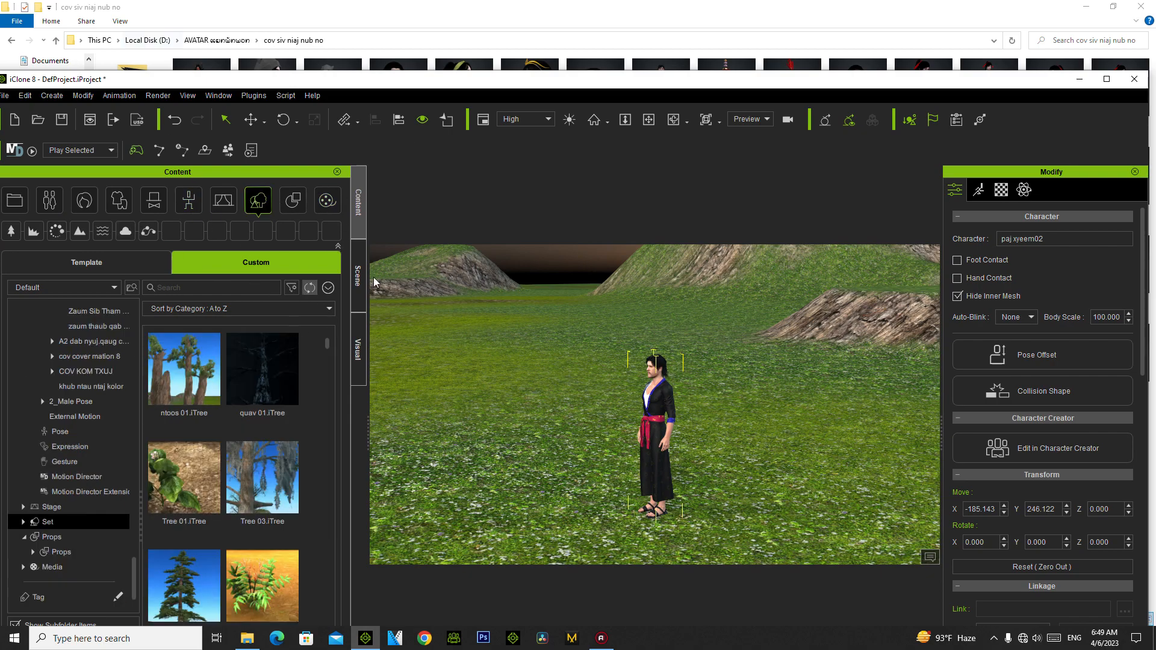
pyautogui.click(1106, 79)
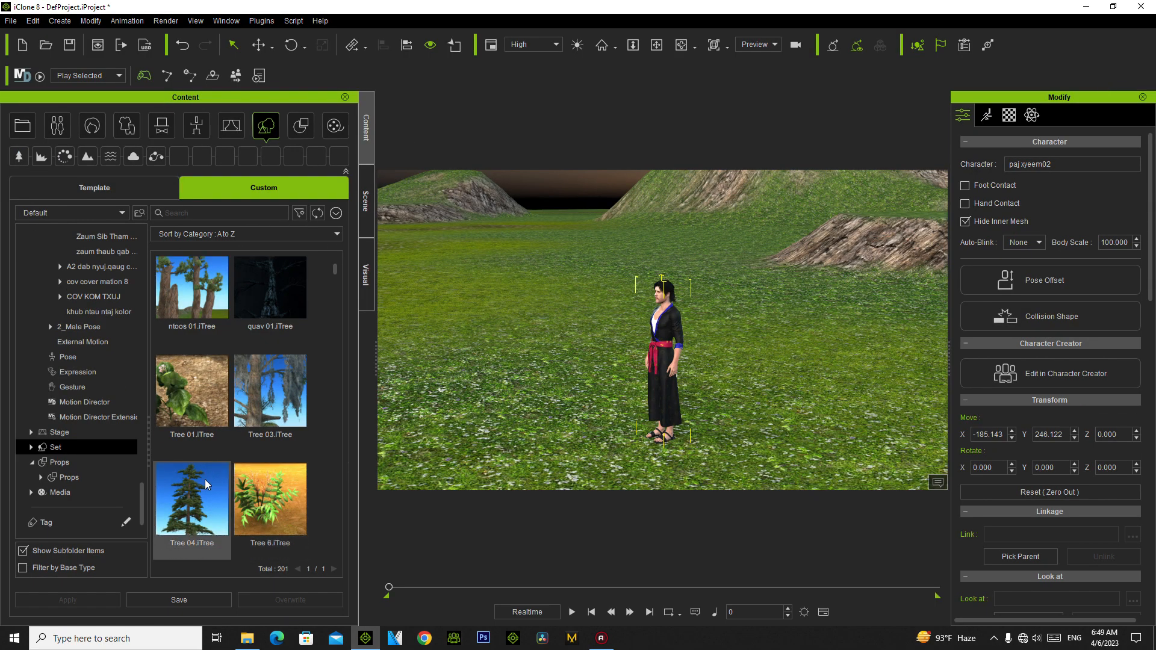
pyautogui.click(60, 462)
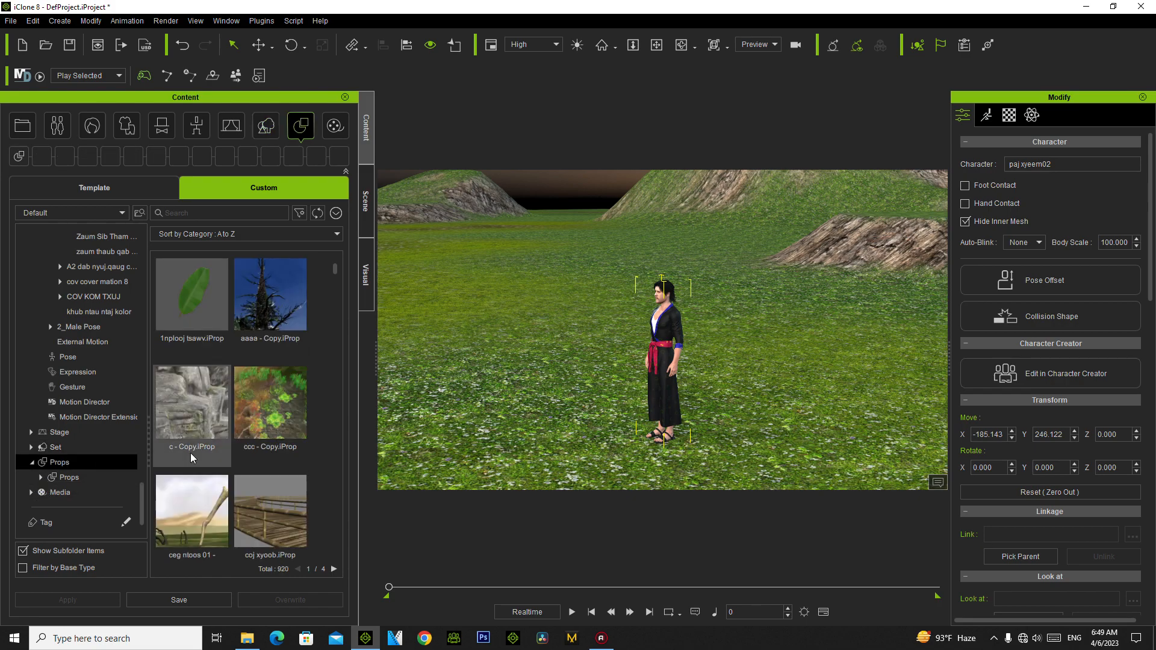
pyautogui.rightClick(263, 414)
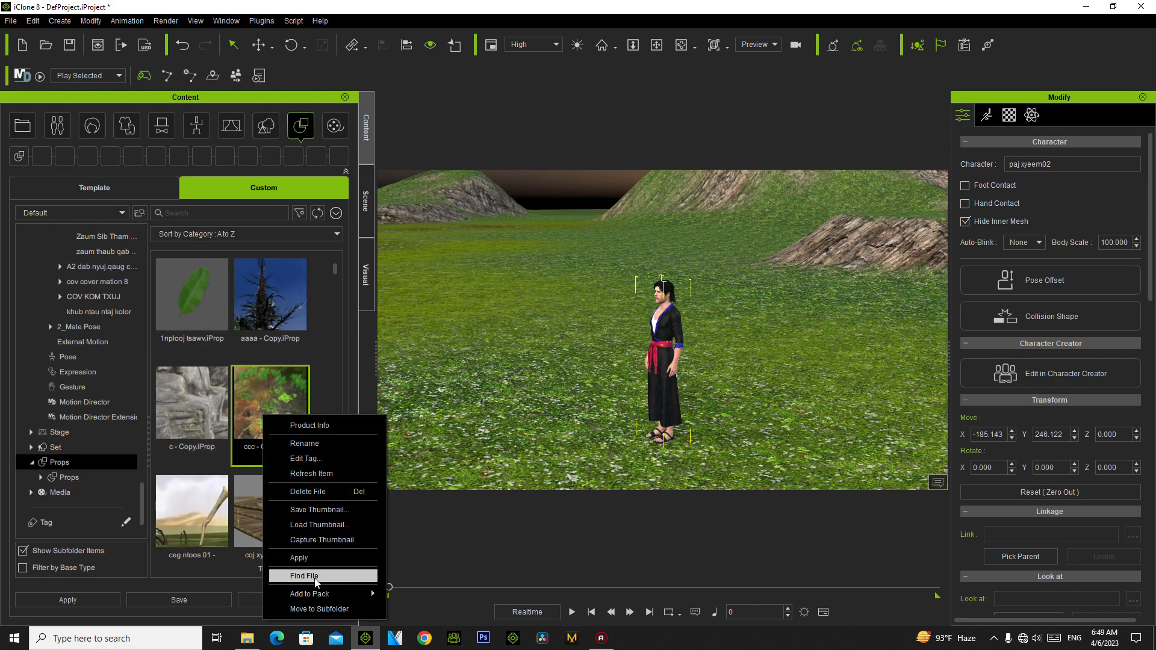
pyautogui.click(235, 359)
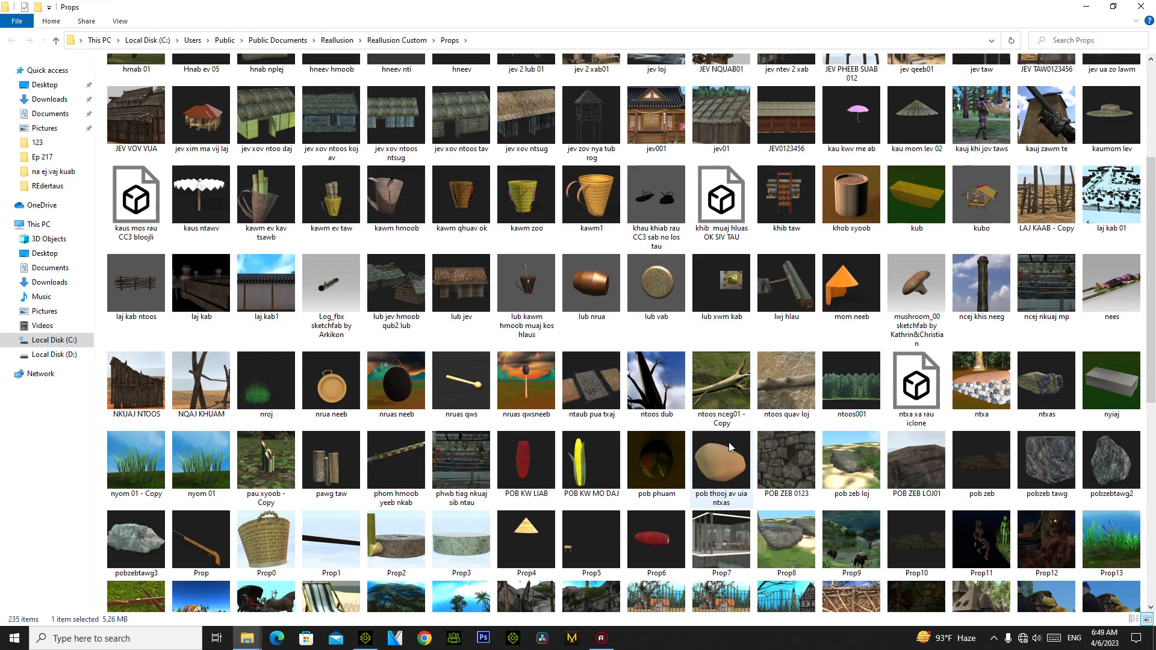
# Step: Place the KAW EV TAW KHO HLUAS LUV basket prop beside the character, lock its XYZ scale, and set the scale to 9
pyautogui.moveTo(325, 222); pyautogui.dragTo(694, 440)
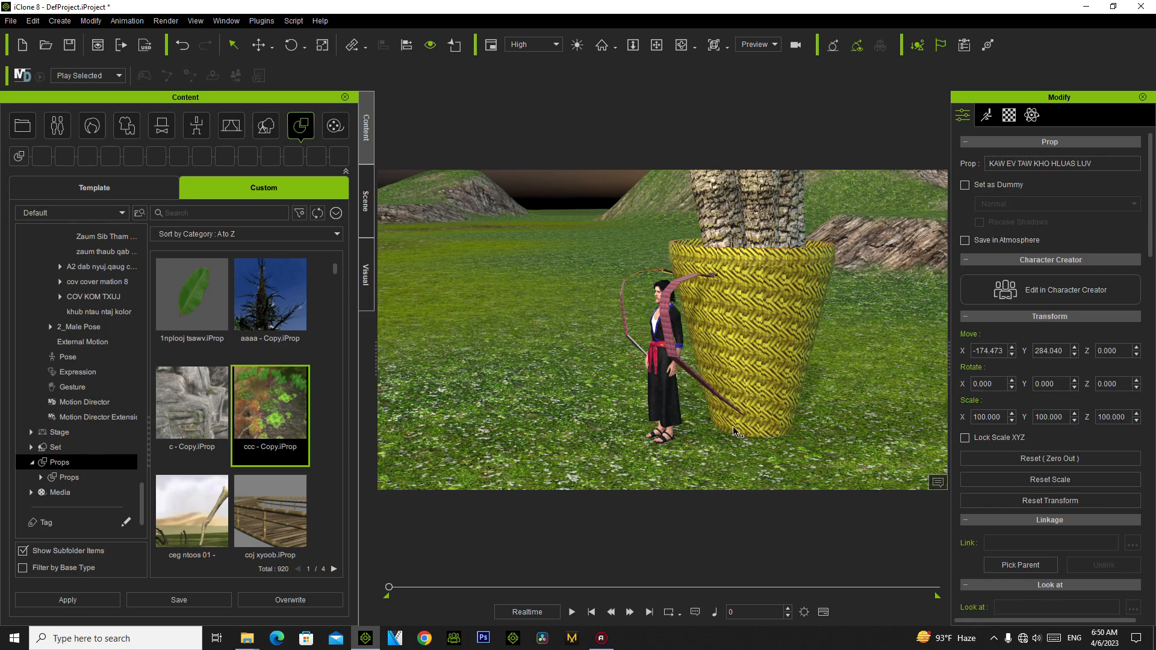
pyautogui.click(966, 438)
pyautogui.click(989, 416)
pyautogui.doubleClick(988, 415)
pyautogui.write('9')
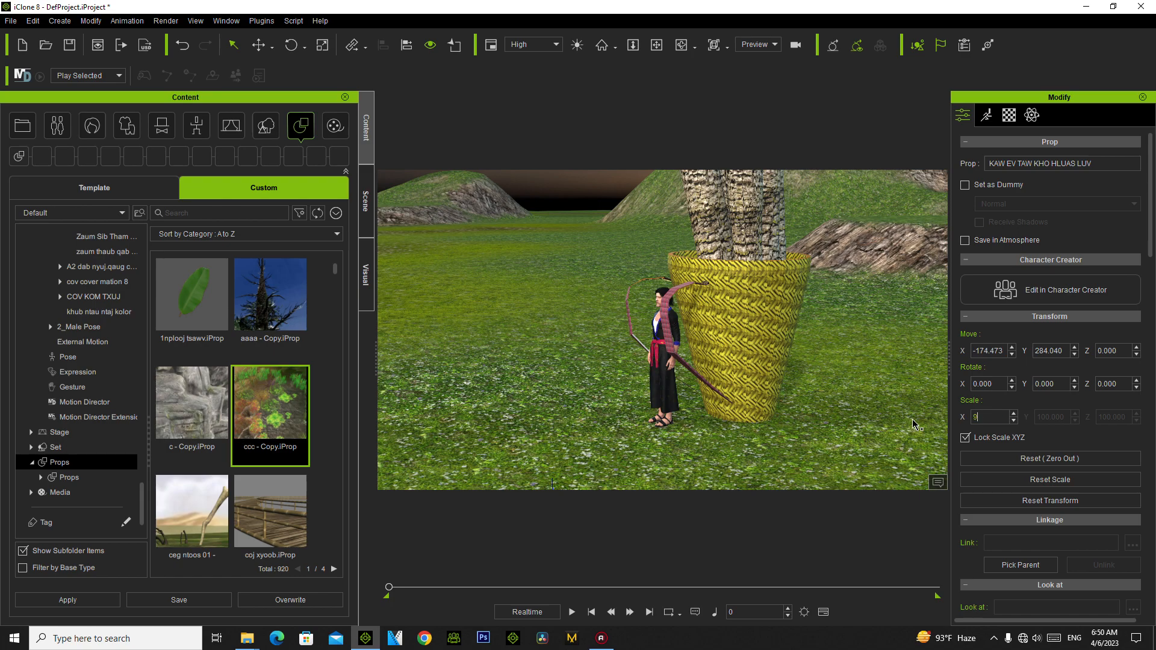
pyautogui.press('Return')
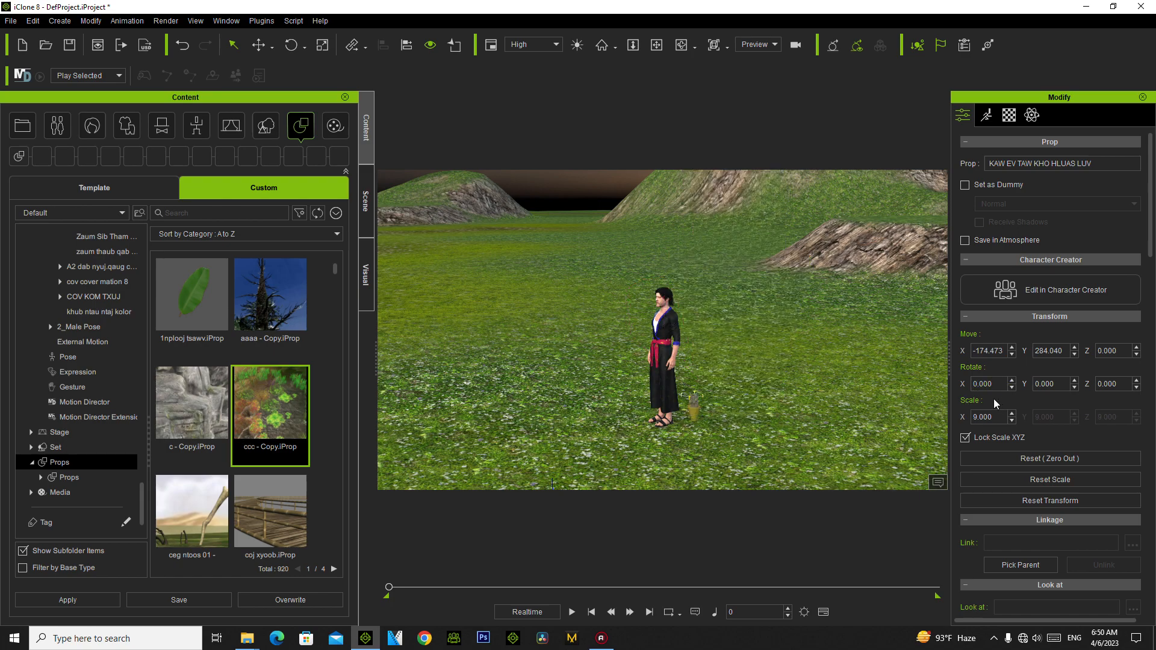
# Step: Try uniform scales of 10 and 88 on the KAW EV TAW KHO HLUAS LUV basket
pyautogui.moveTo(989, 416); pyautogui.dragTo(969, 421)
pyautogui.write('10')
pyautogui.press('Return')
pyautogui.moveTo(1000, 420); pyautogui.dragTo(940, 424)
pyautogui.write('88')
pyautogui.press('Return')
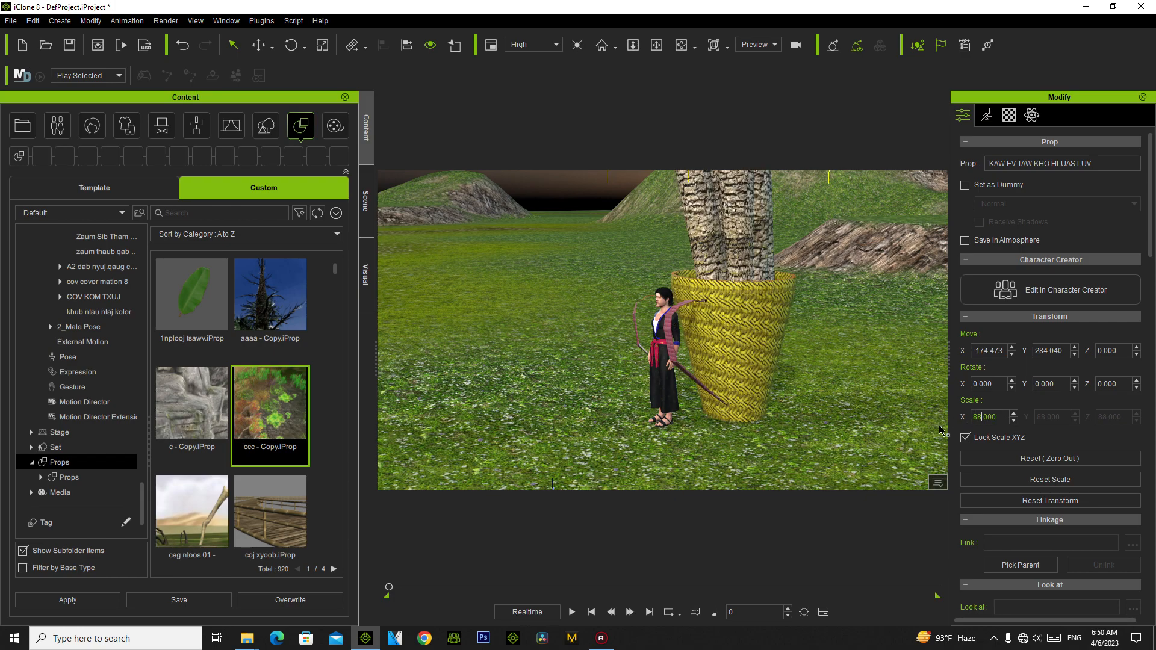
# Step: Reduce the basket's uniform scale to 44 and finally to 22
pyautogui.moveTo(998, 419); pyautogui.dragTo(955, 421)
pyautogui.write('44')
pyautogui.press('Return')
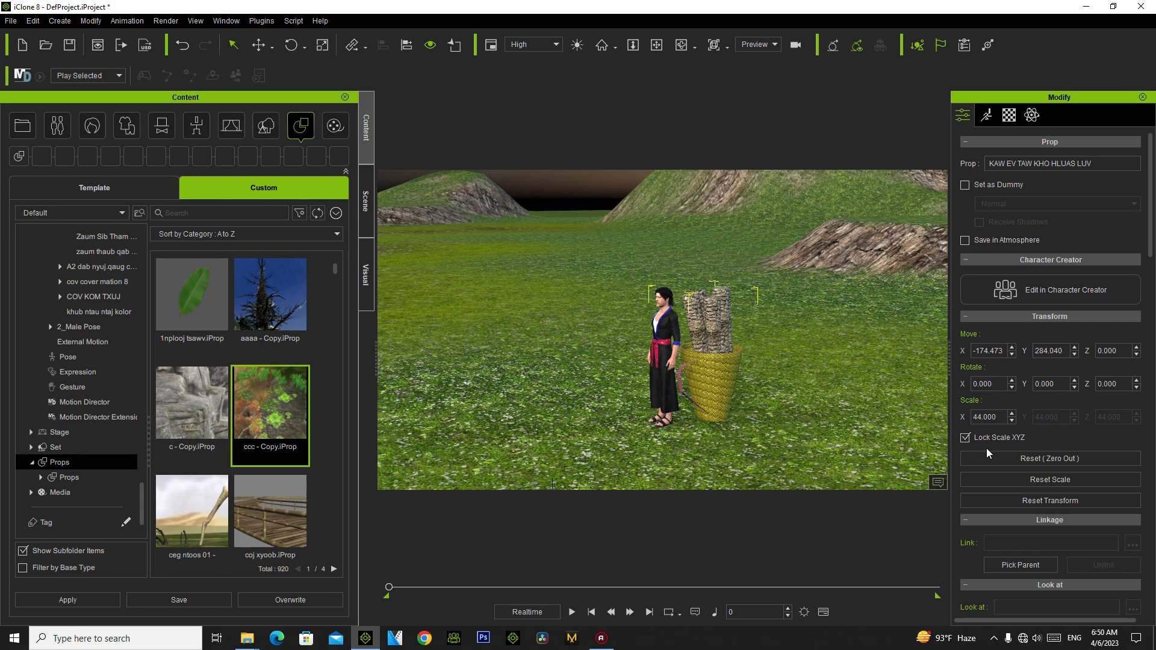
pyautogui.moveTo(995, 416); pyautogui.dragTo(964, 420)
pyautogui.write('22')
pyautogui.press('Return')
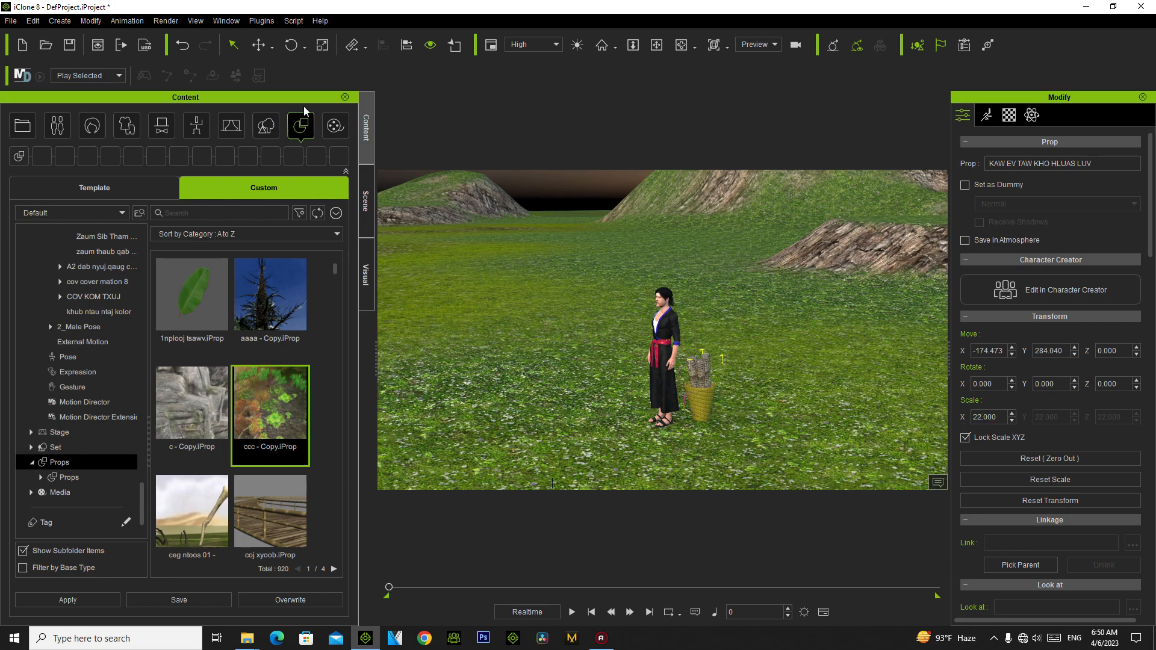
# Step: Move the basket up against the character's back, to about X -181, Y 258, Z 111
pyautogui.click(259, 45)
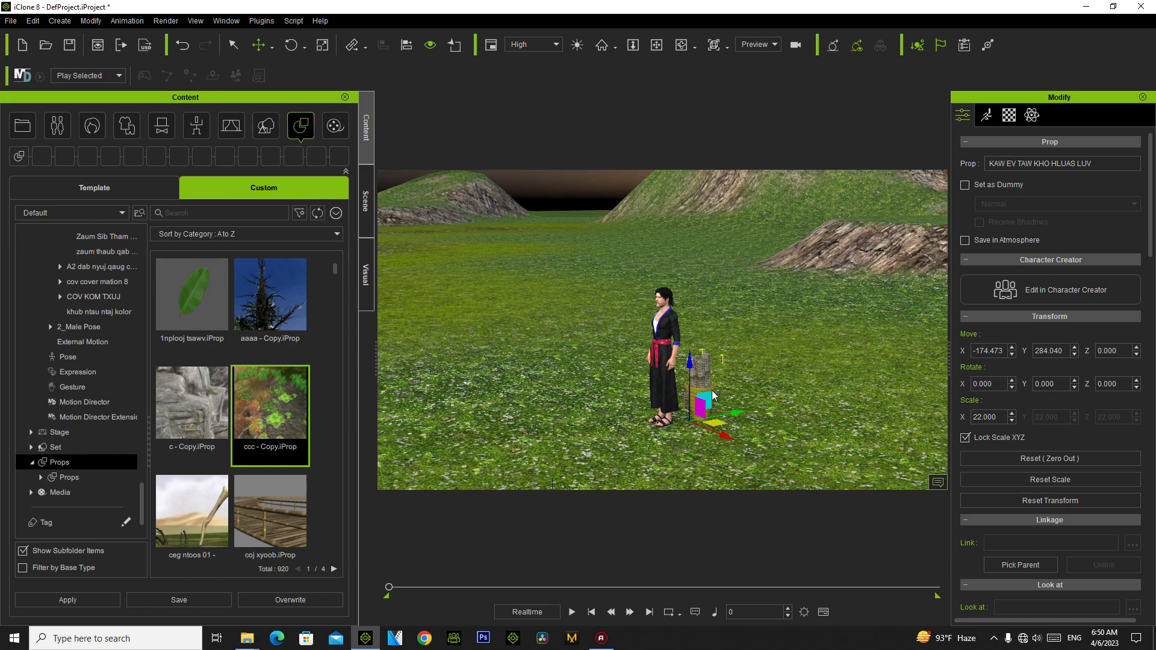
pyautogui.moveTo(689, 362); pyautogui.dragTo(672, 278)
pyautogui.scroll(5, 719, 339)
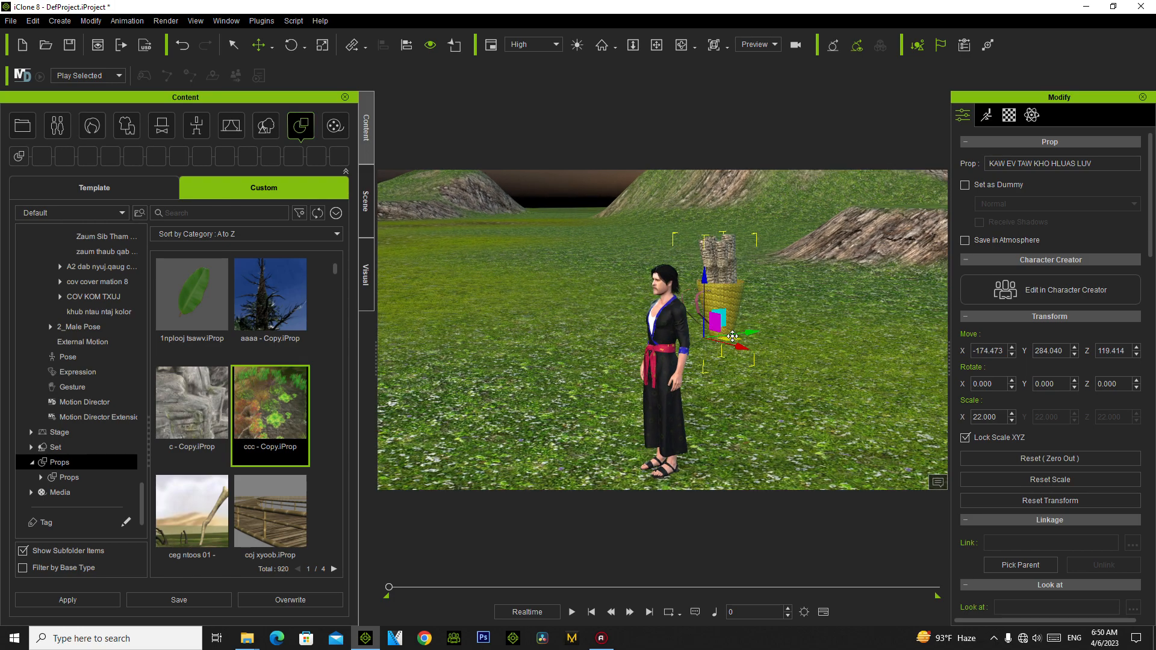
pyautogui.moveTo(730, 340); pyautogui.dragTo(696, 341)
pyautogui.moveTo(676, 280); pyautogui.dragTo(678, 289)
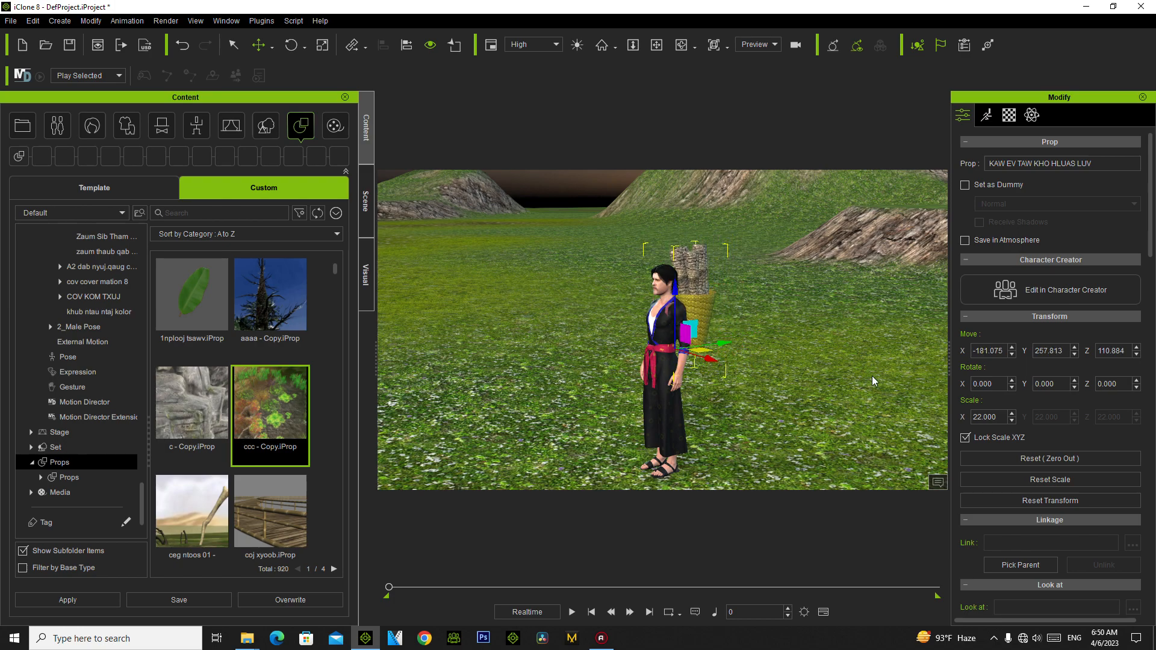
pyautogui.rightClick(701, 309)
pyautogui.moveTo(744, 364)
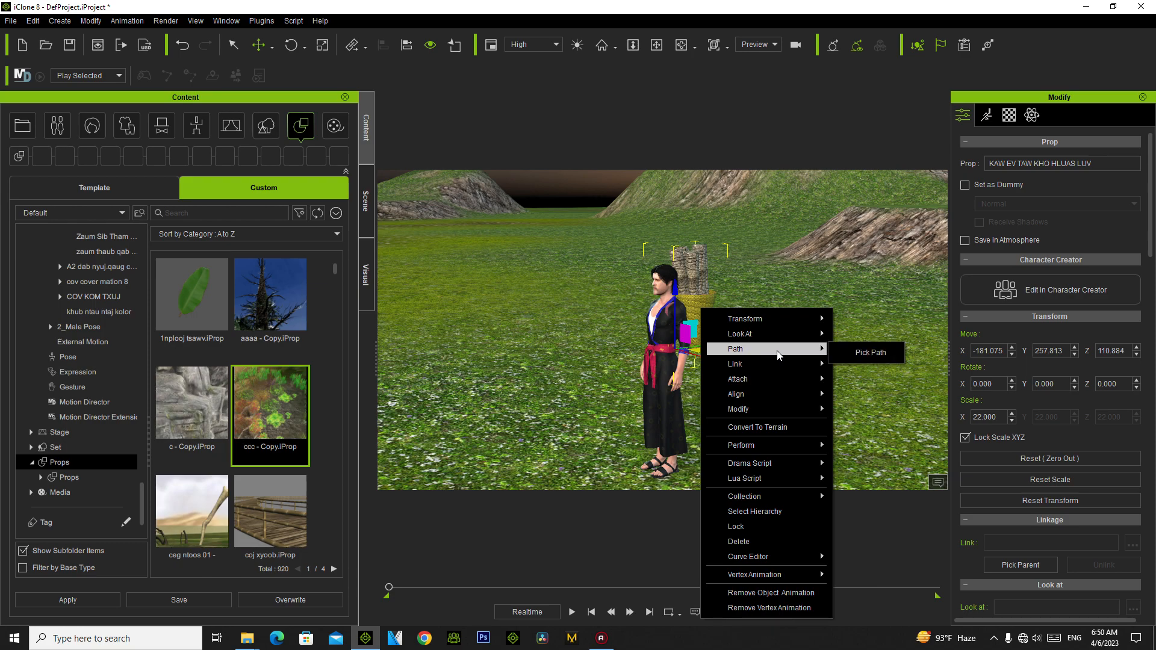
pyautogui.click(777, 300)
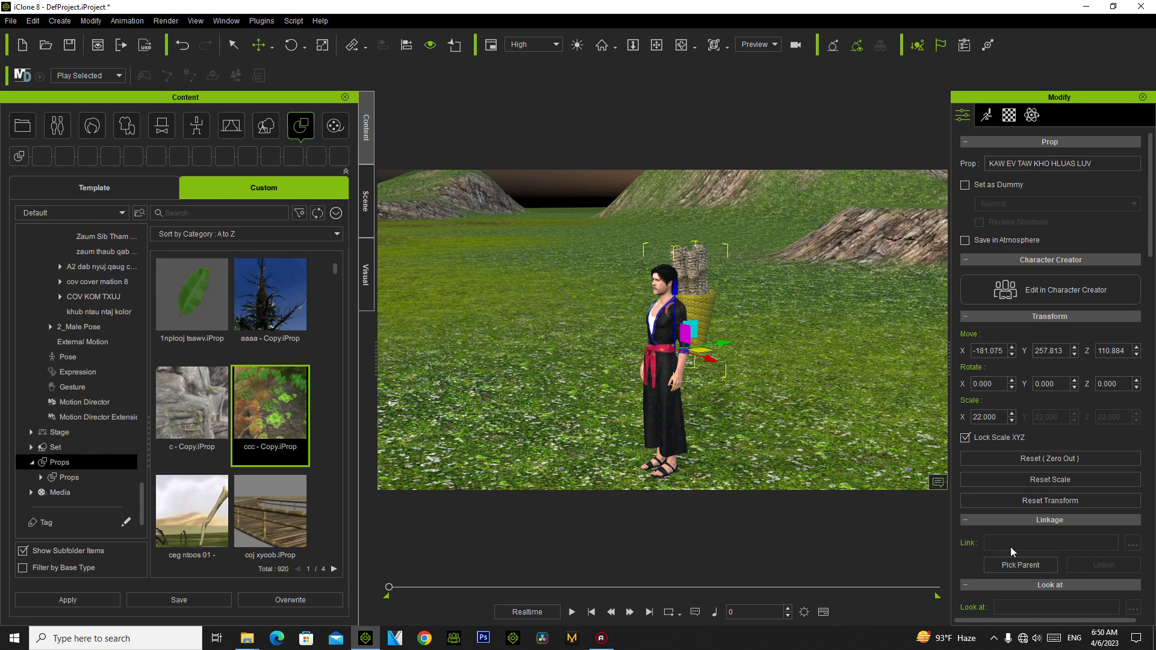
pyautogui.scroll(-2, 1011, 548)
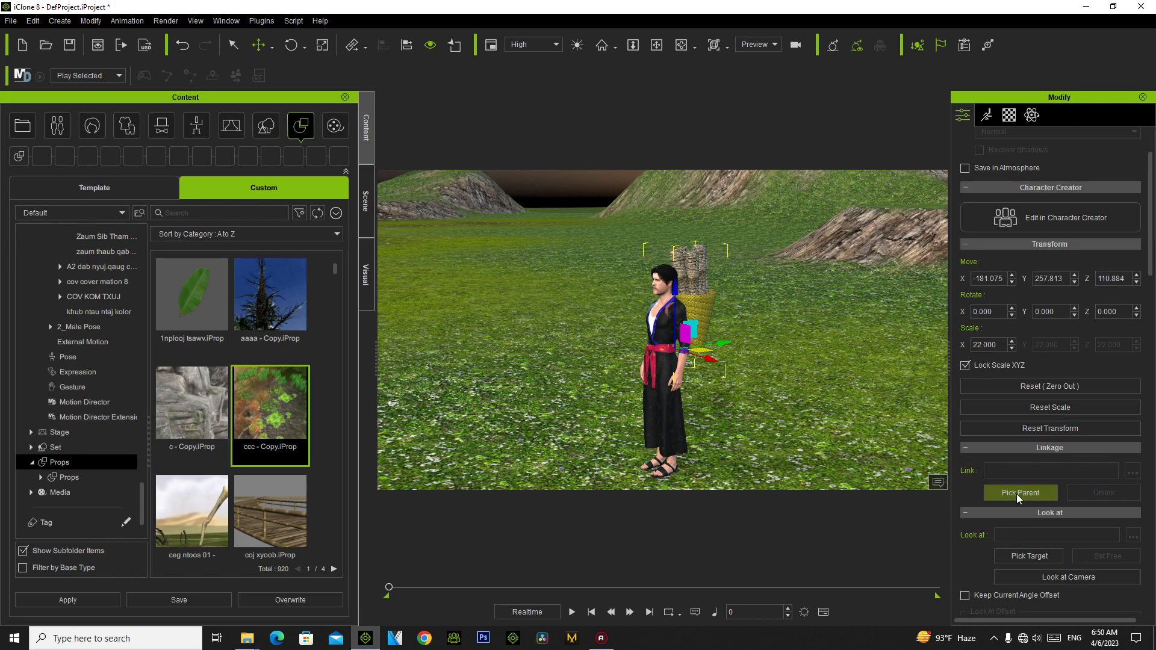
pyautogui.rightClick(703, 294)
pyautogui.moveTo(736, 330)
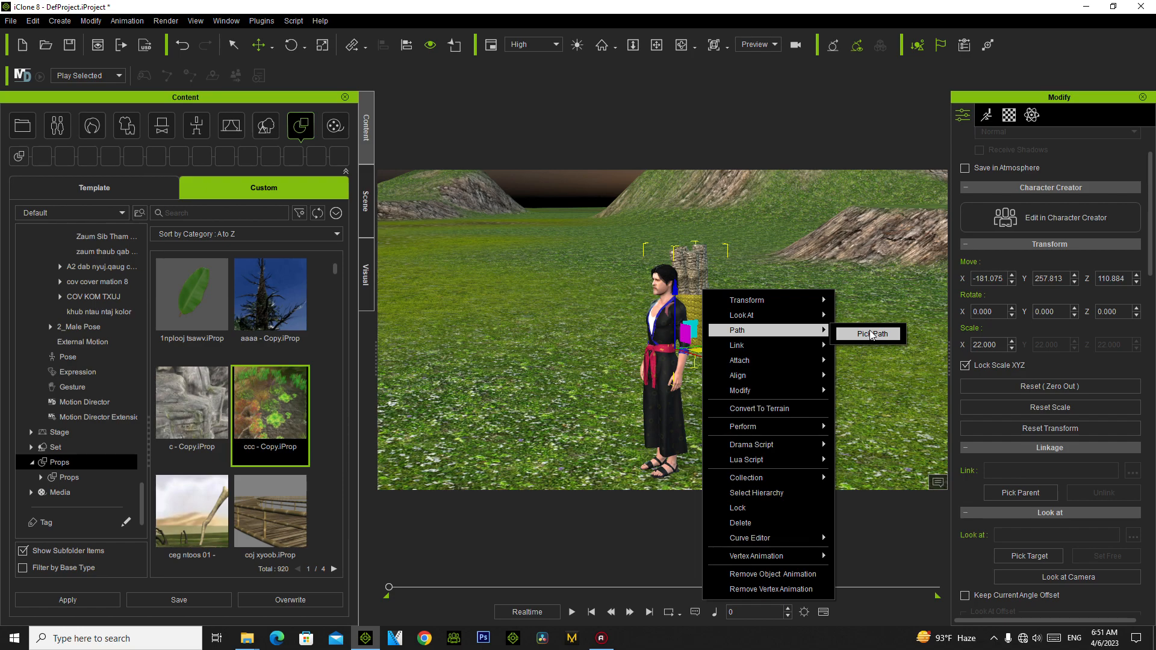
pyautogui.moveTo(740, 334)
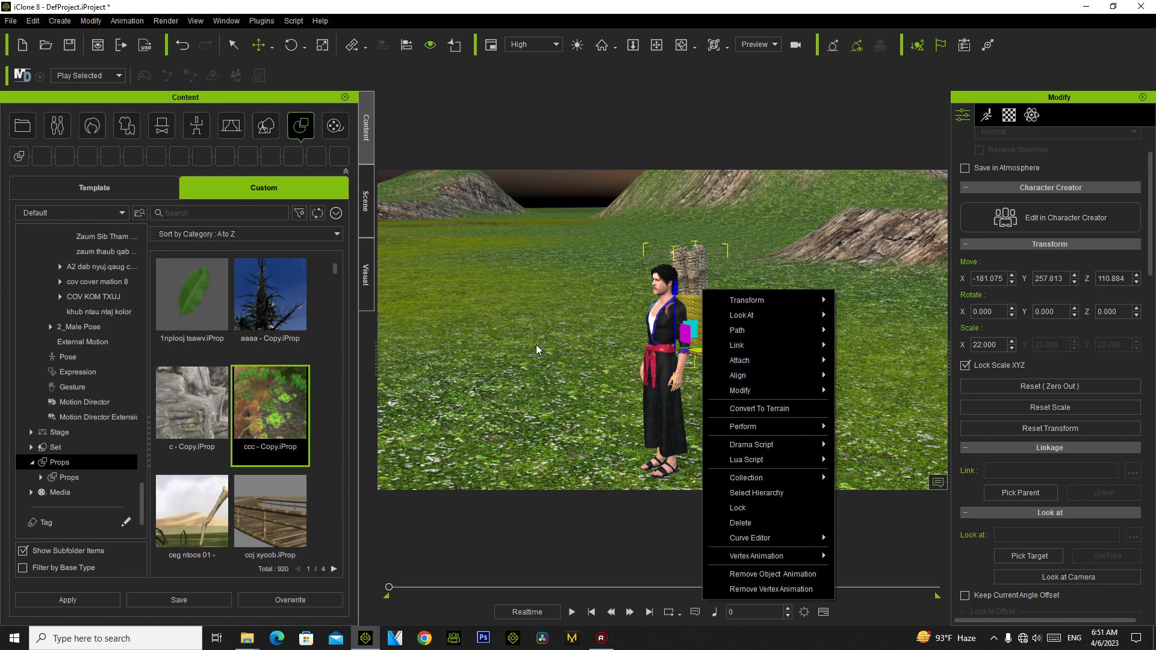
pyautogui.click(537, 349)
pyautogui.rightClick(699, 310)
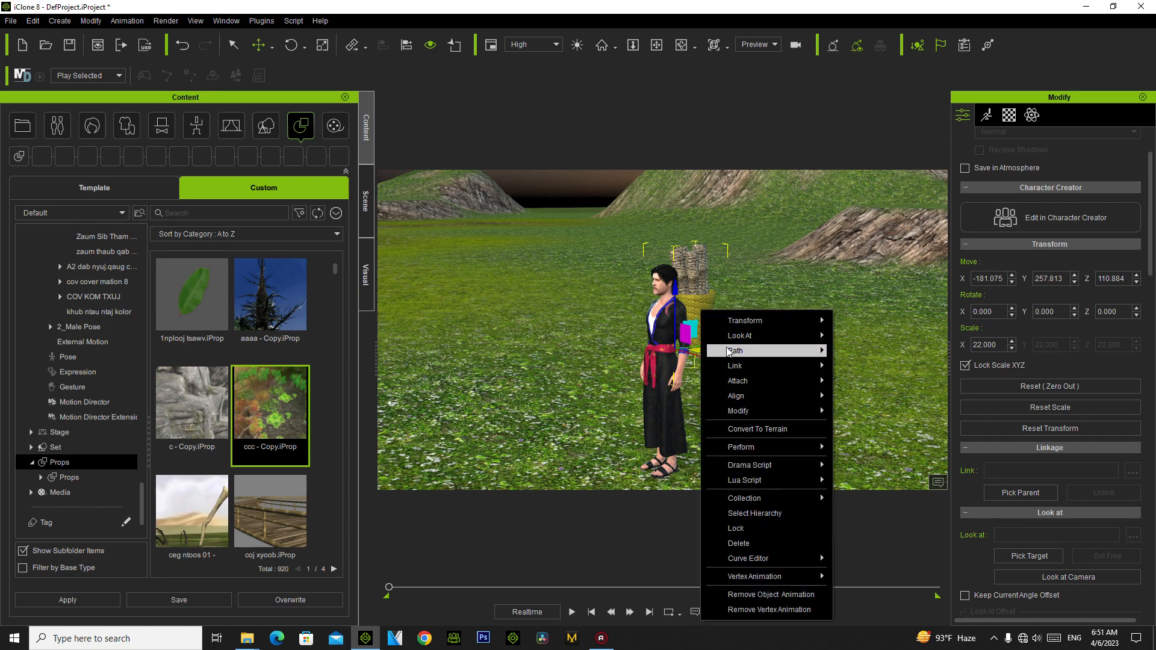
pyautogui.moveTo(729, 352)
pyautogui.click(866, 355)
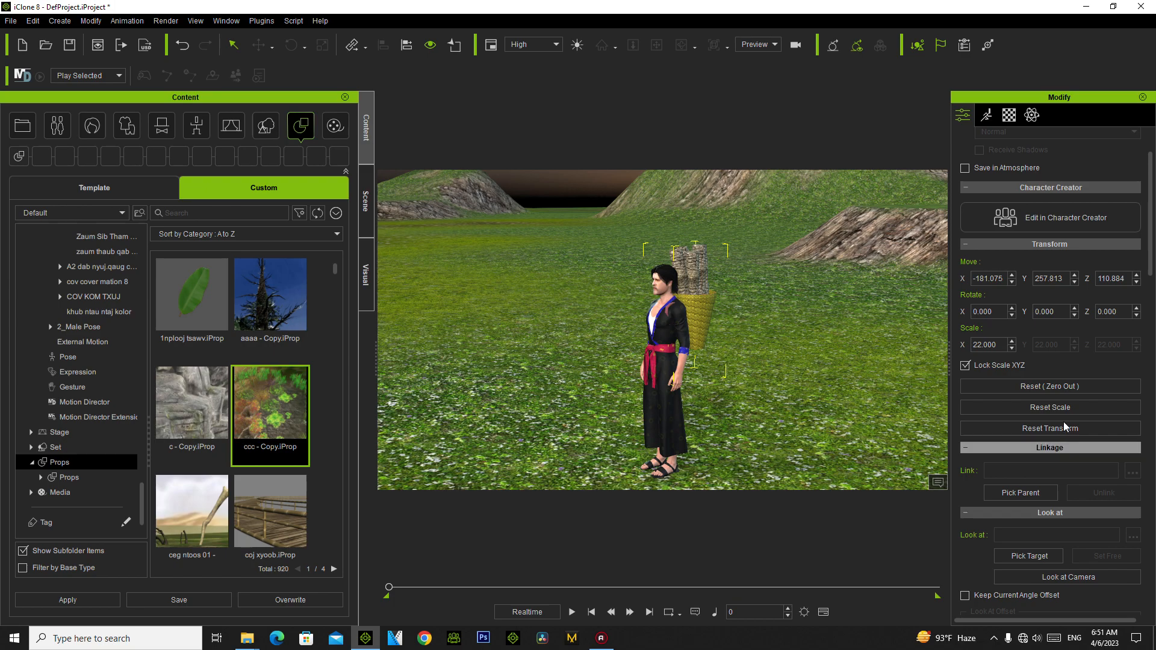
# Step: Try to pick the paj xyeem02 character as the basket's link parent
pyautogui.click(1024, 490)
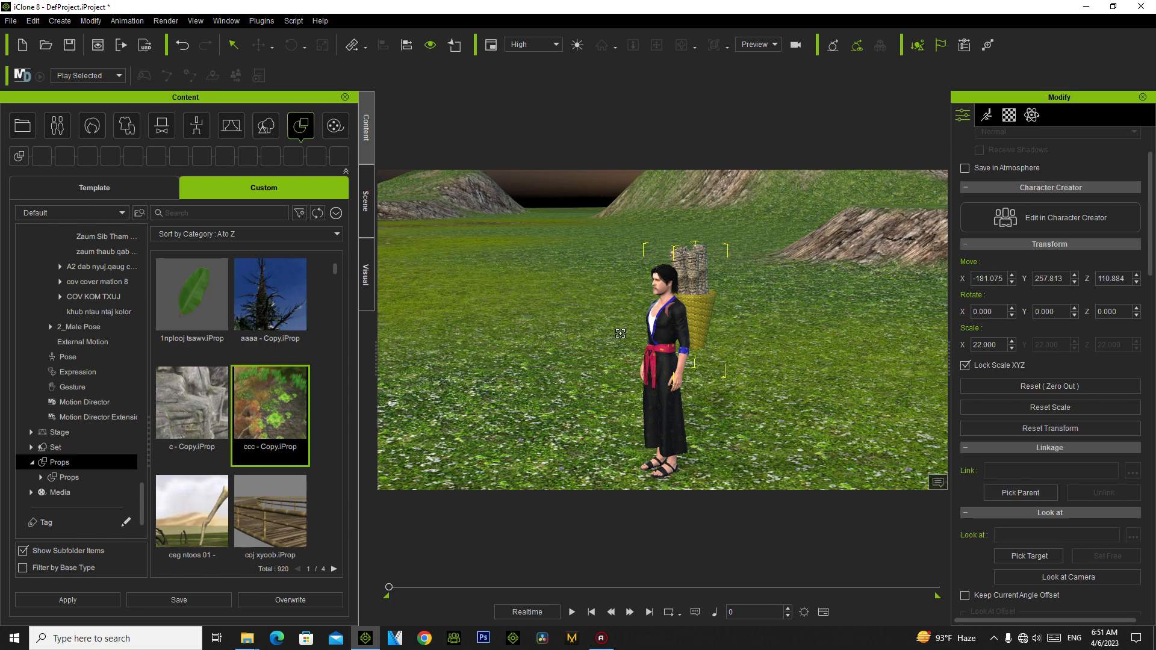
pyautogui.click(664, 338)
pyautogui.click(702, 313)
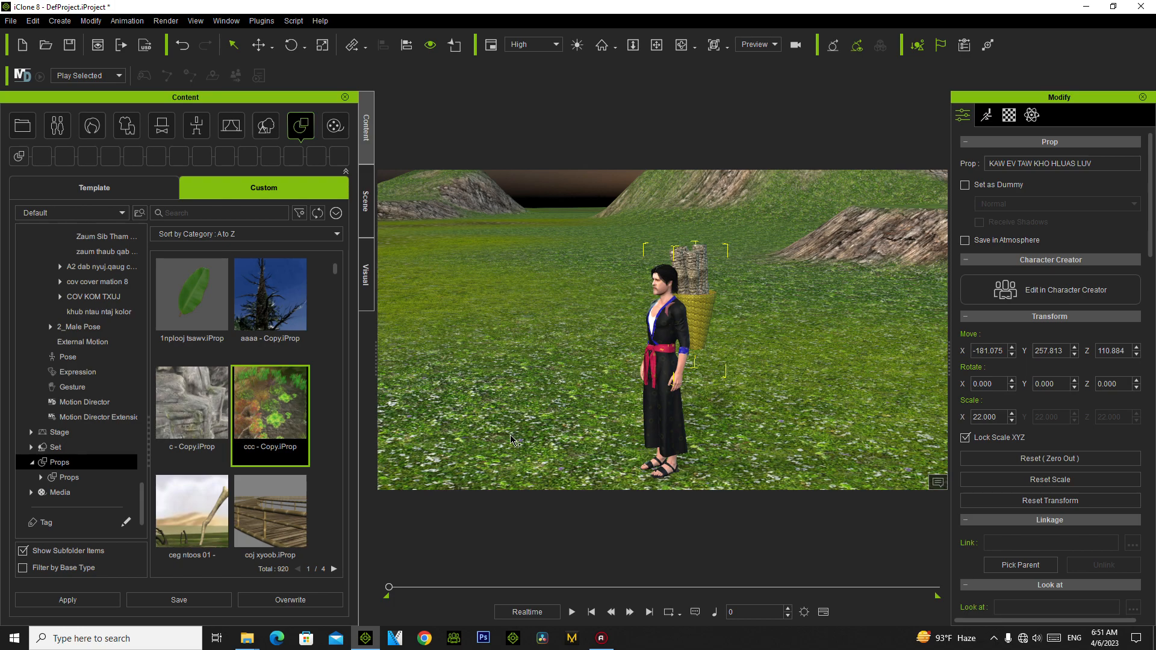
# Step: Preview the paj xyeem02 character's walk to check whether the basket follows, and return the playhead to frame 0
pyautogui.click(665, 335)
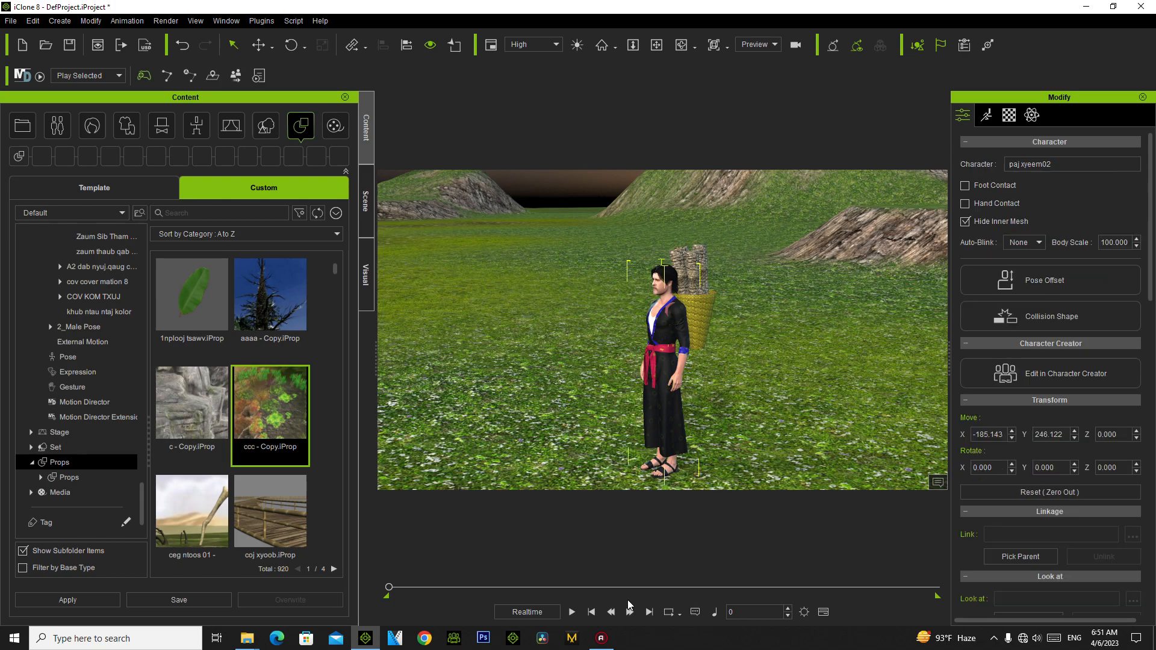
pyautogui.click(571, 612)
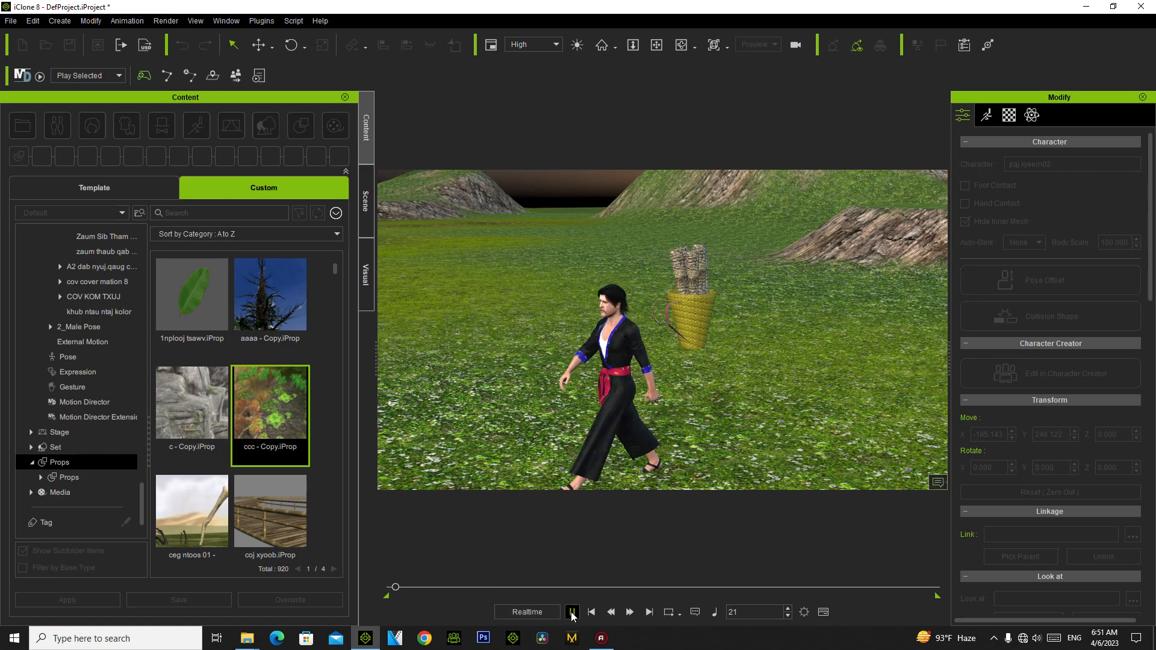
pyautogui.click(572, 612)
pyautogui.click(387, 588)
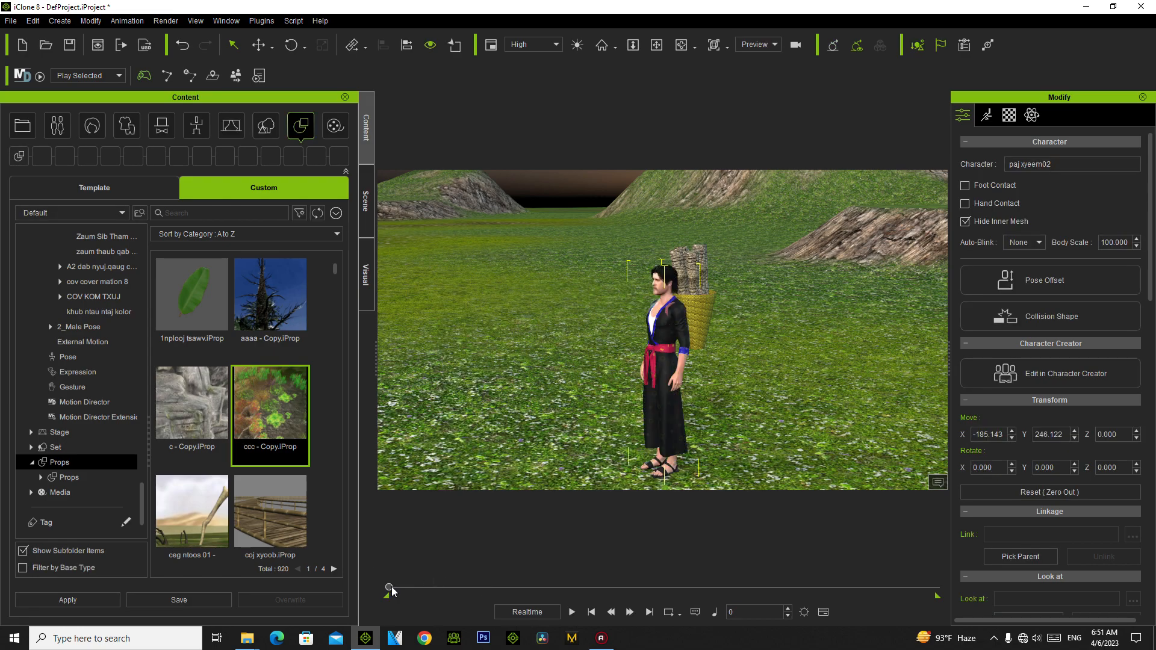
# Step: Link the basket to the character's CC_Base_Spine02 bone by picking the upper body as its parent
pyautogui.click(698, 323)
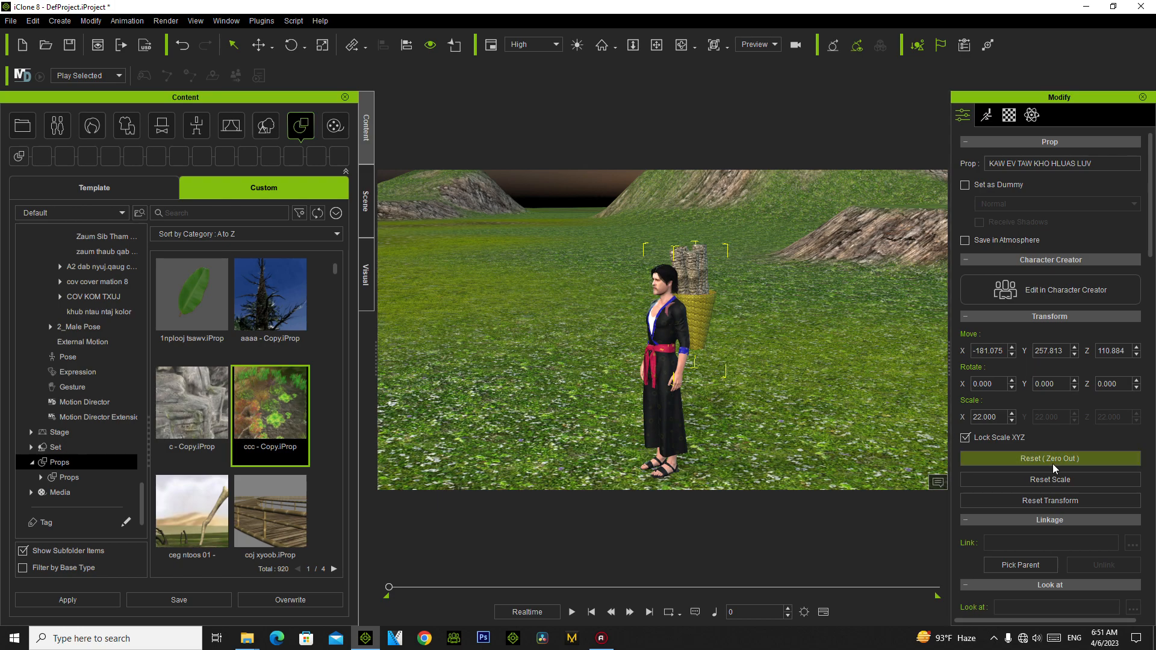
pyautogui.click(1010, 564)
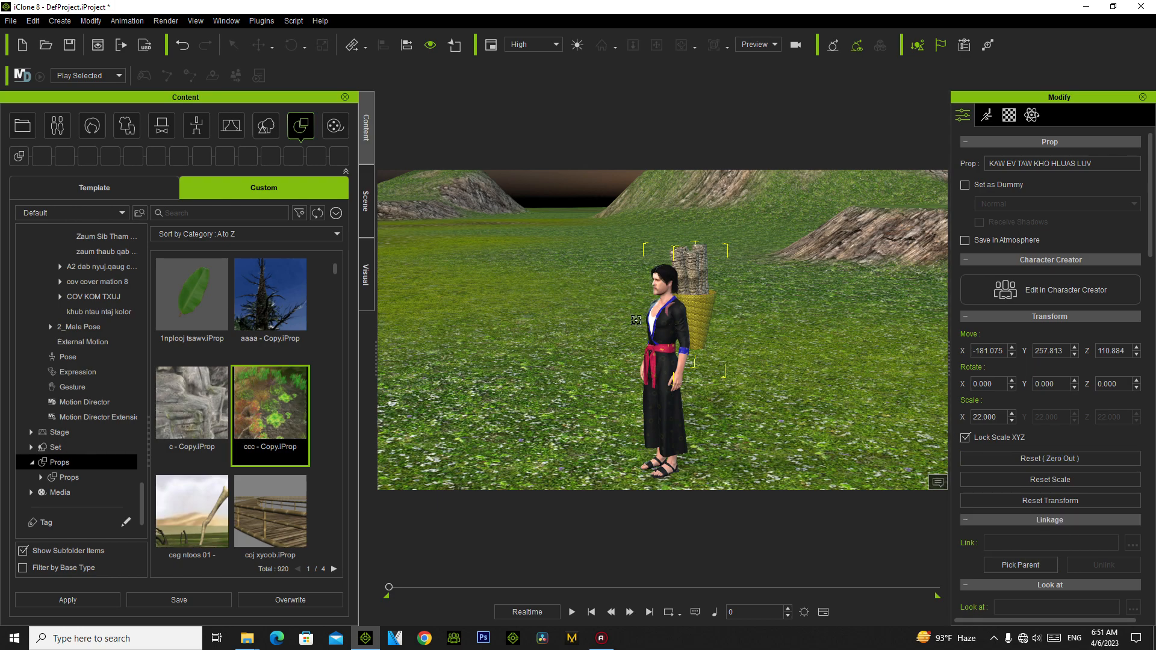
pyautogui.click(661, 335)
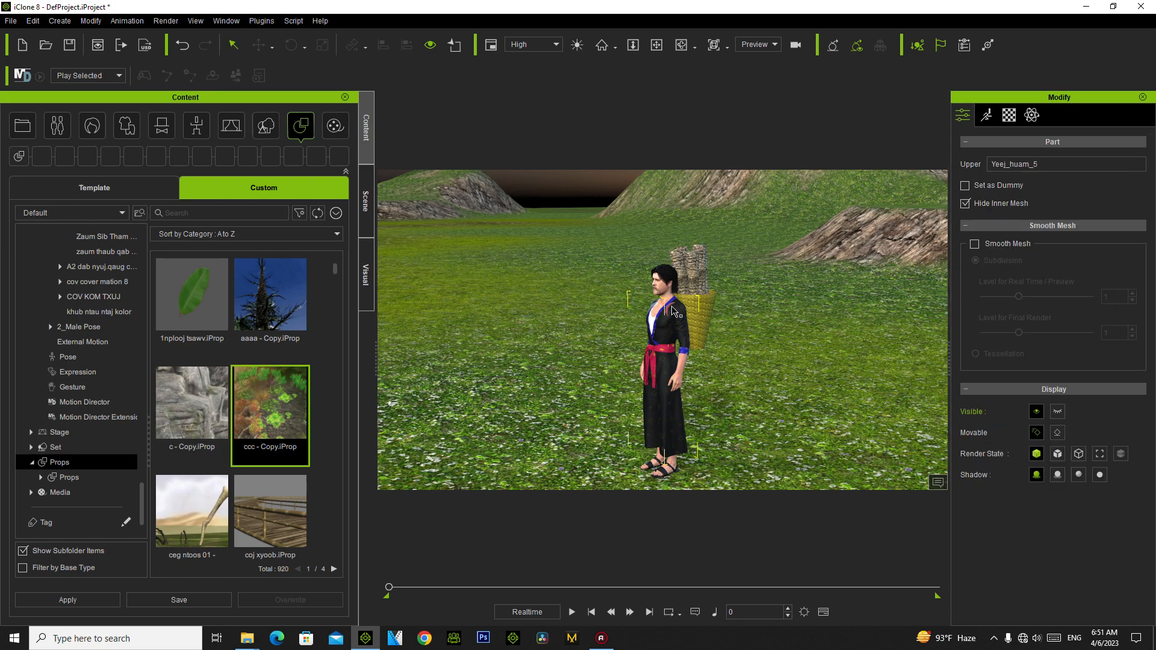
pyautogui.click(703, 314)
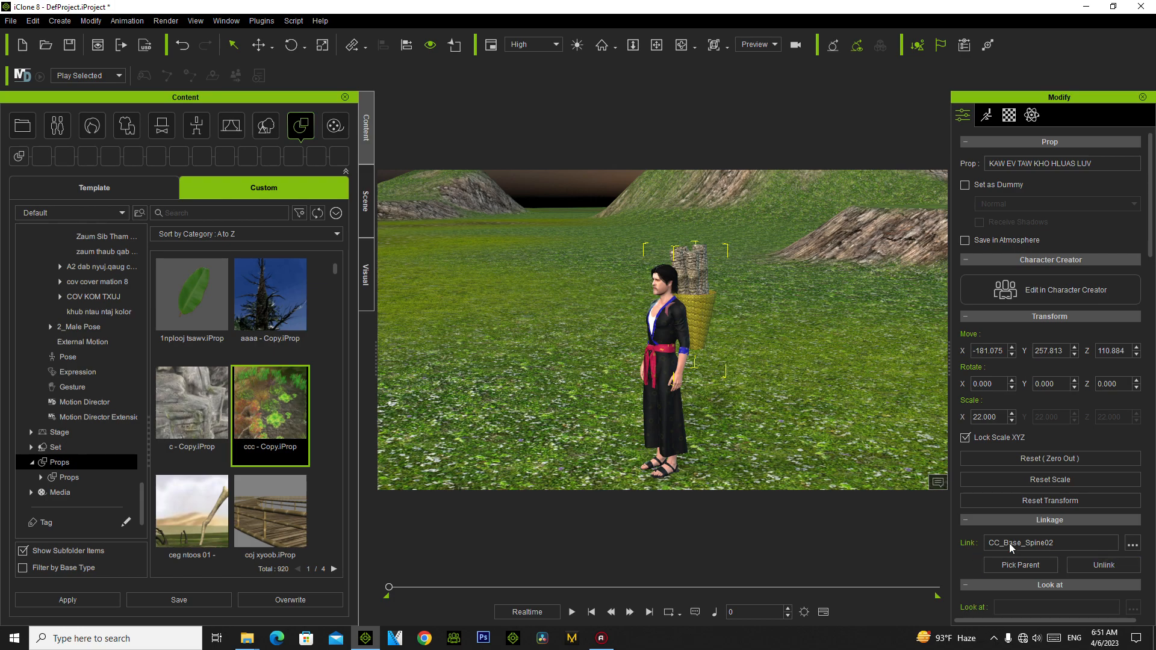
# Step: Play the walk with the linked basket and return the playhead to frame 0
pyautogui.click(573, 613)
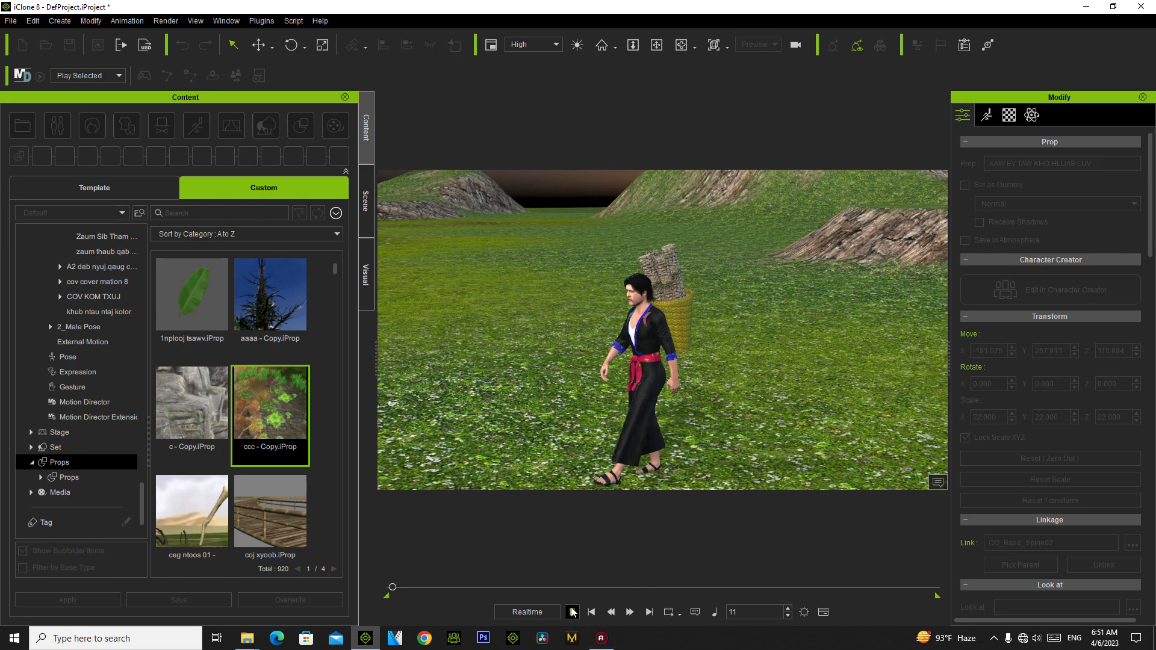
pyautogui.click(572, 612)
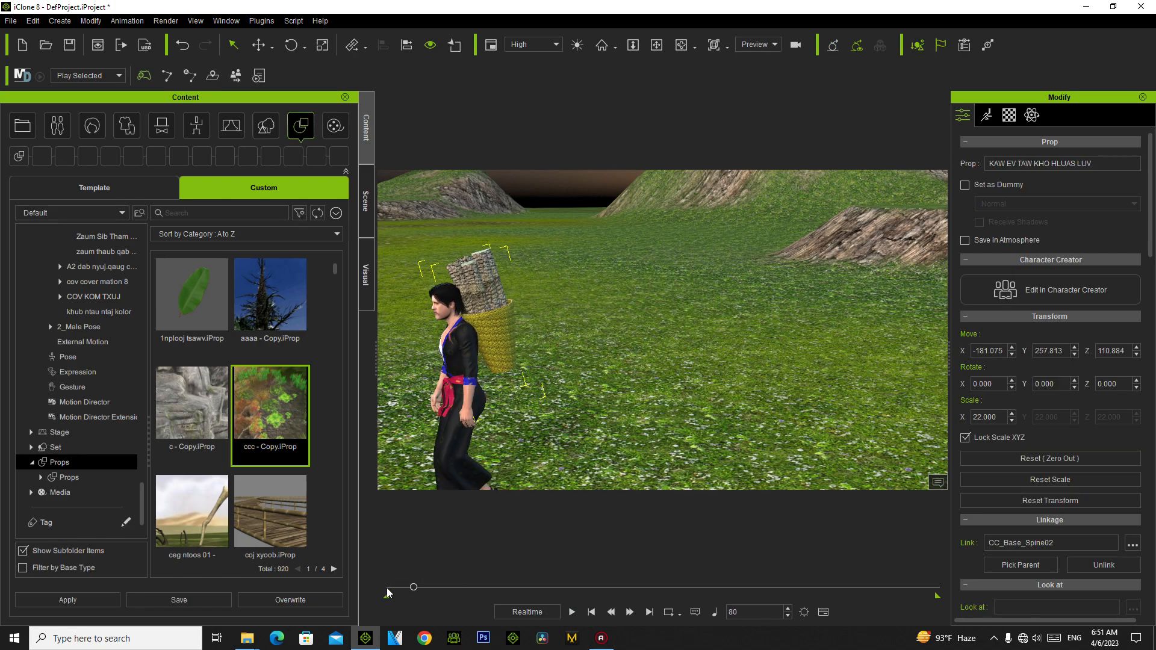
pyautogui.click(387, 593)
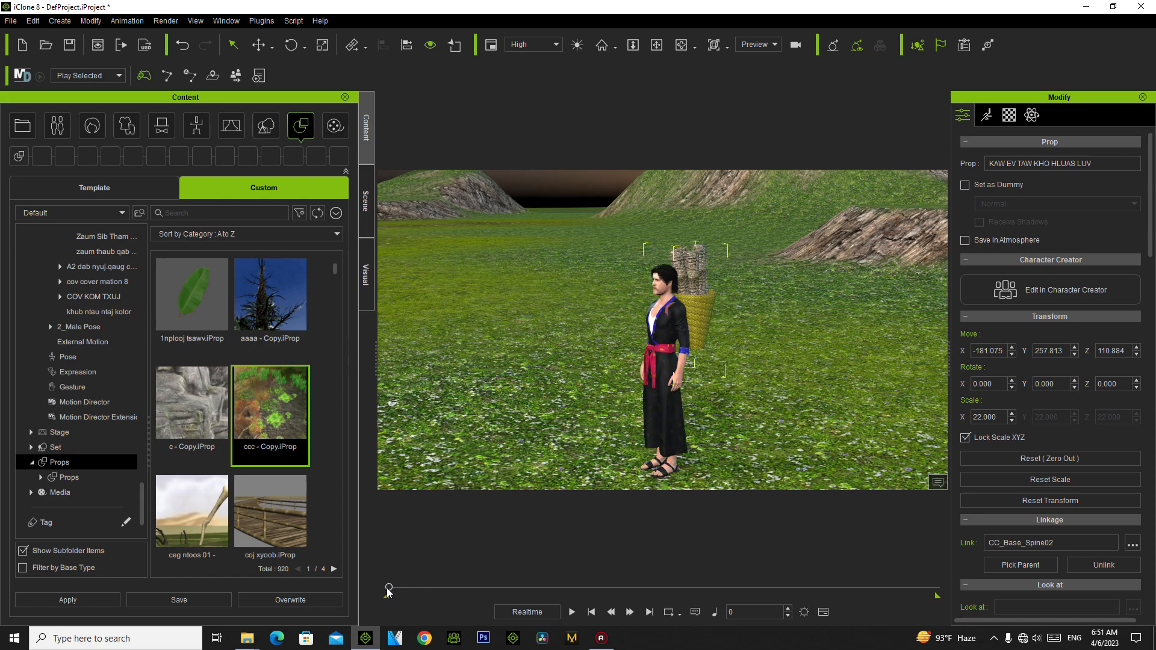
# Step: Attach the basket prop to the paj xyeem02 character's upper body as an accessory
pyautogui.rightClick(703, 307)
pyautogui.moveTo(746, 386)
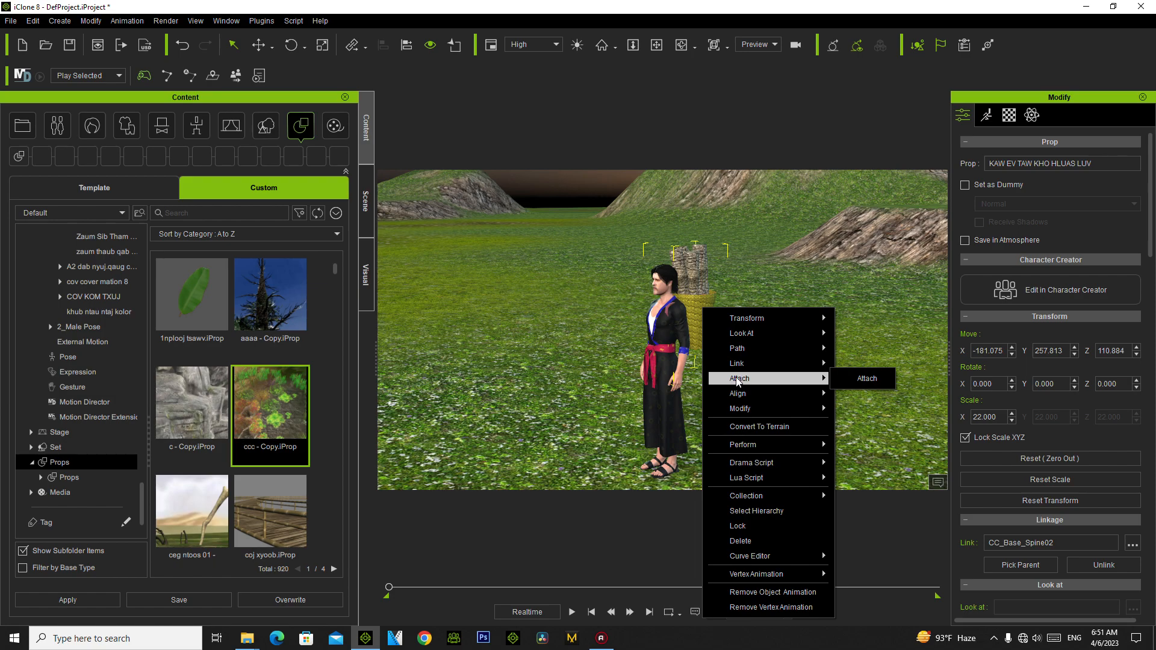
pyautogui.click(866, 378)
pyautogui.click(665, 330)
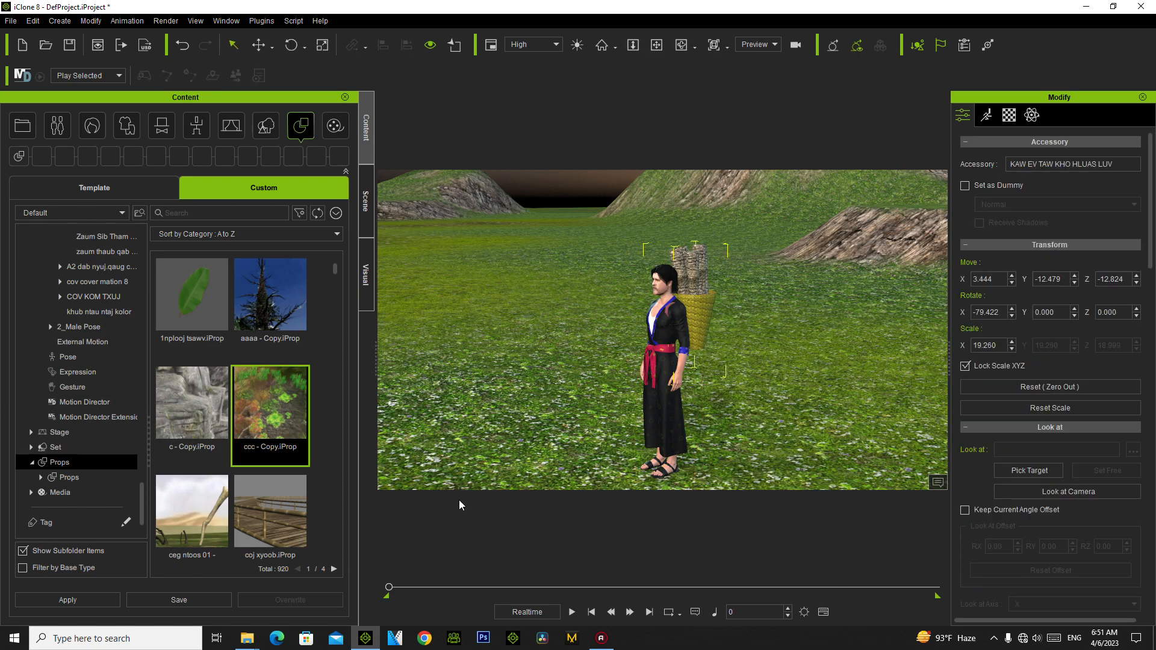
# Step: Save the fitted basket to the custom library as Accessory(4) with the asset type Accessory/Others
pyautogui.click(194, 599)
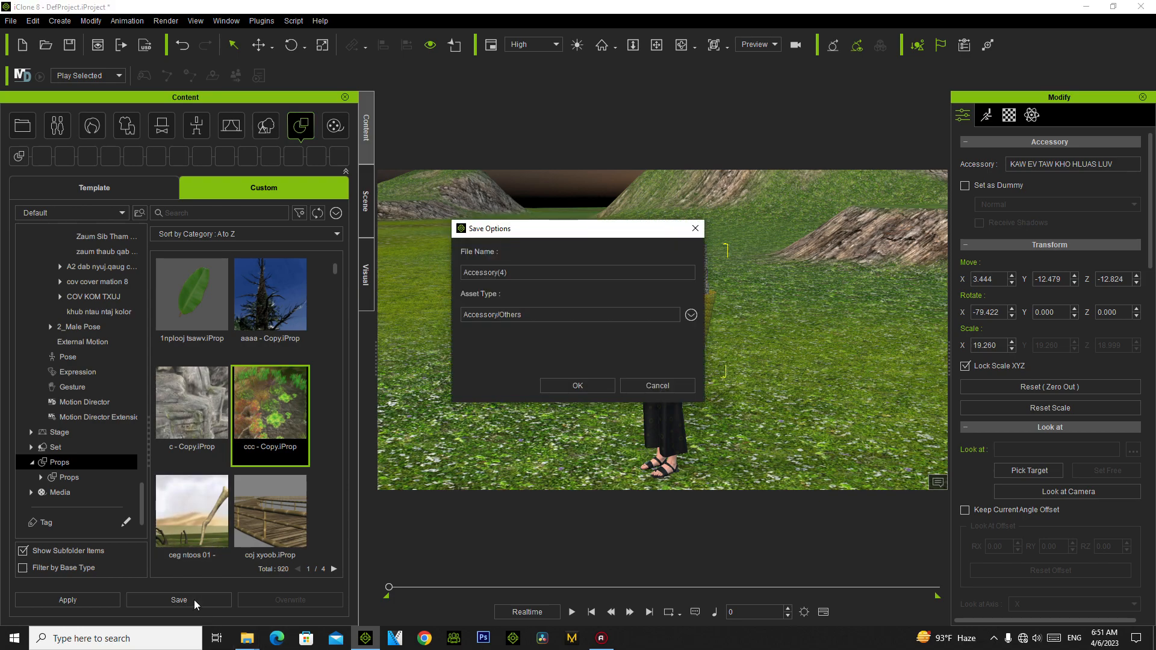
pyautogui.click(596, 389)
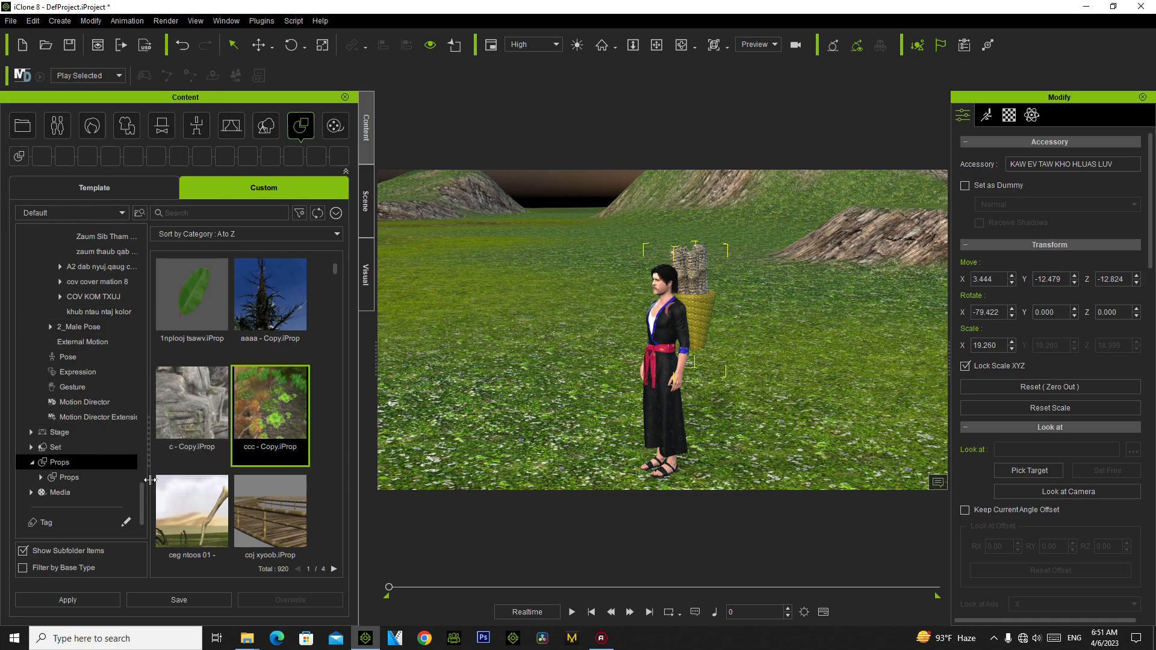
# Step: Browse the custom library to the accessories' Head category and save the basket there under the default file name
pyautogui.moveTo(141, 494); pyautogui.dragTo(158, 261)
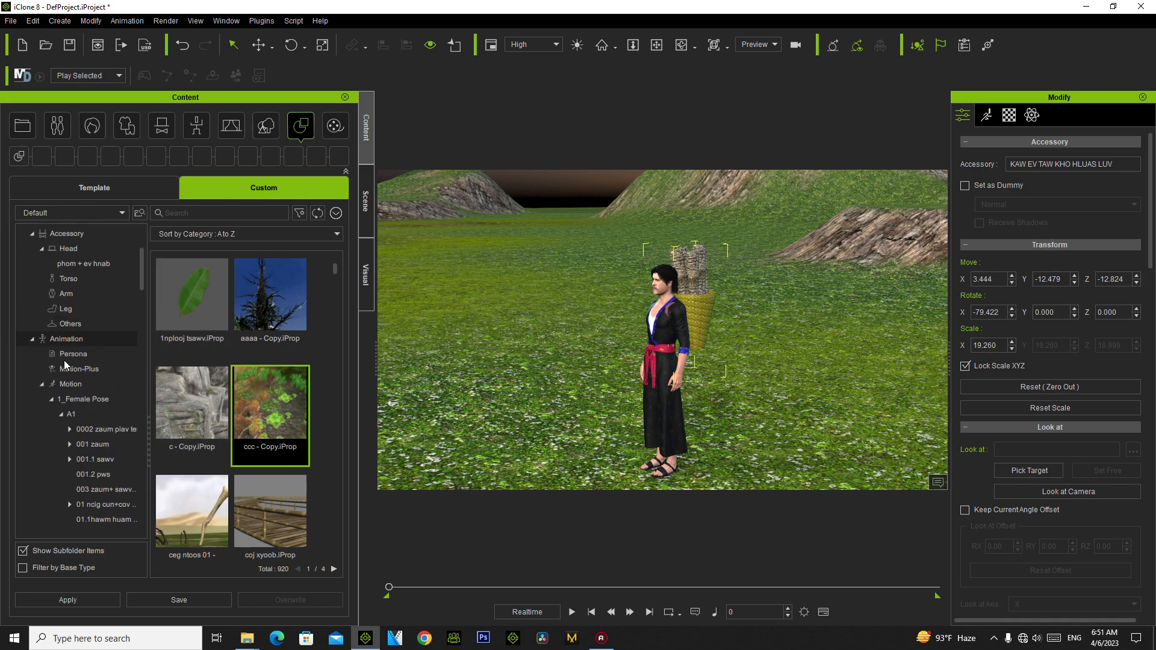
pyautogui.scroll(-2, 109, 481)
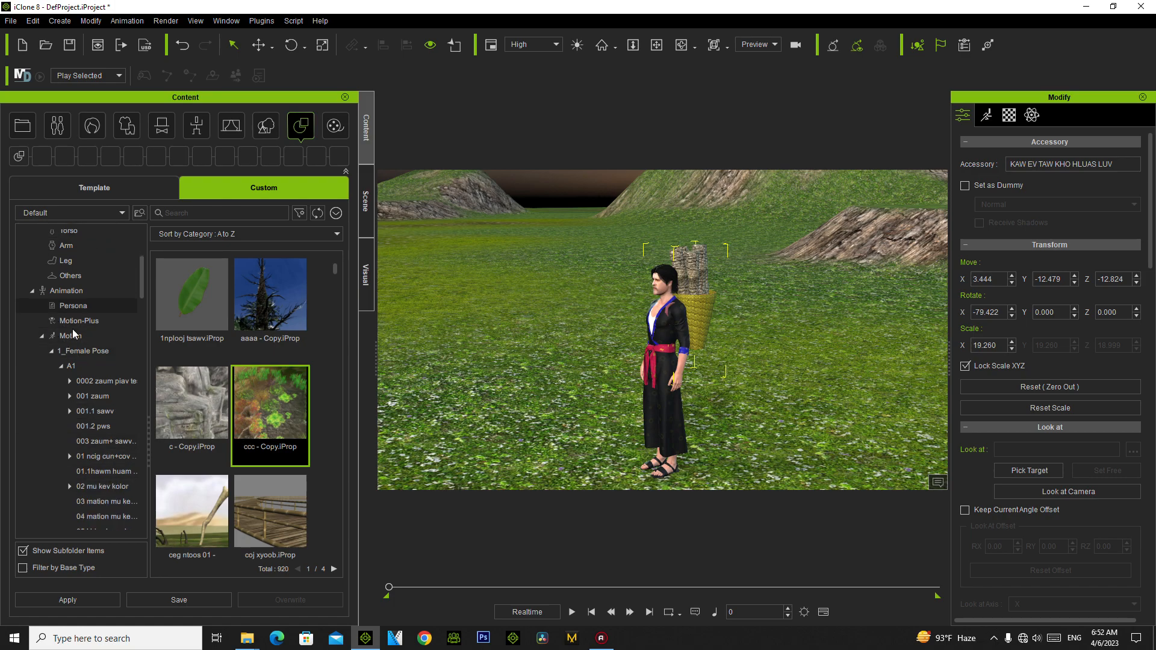
pyautogui.moveTo(143, 288); pyautogui.dragTo(151, 251)
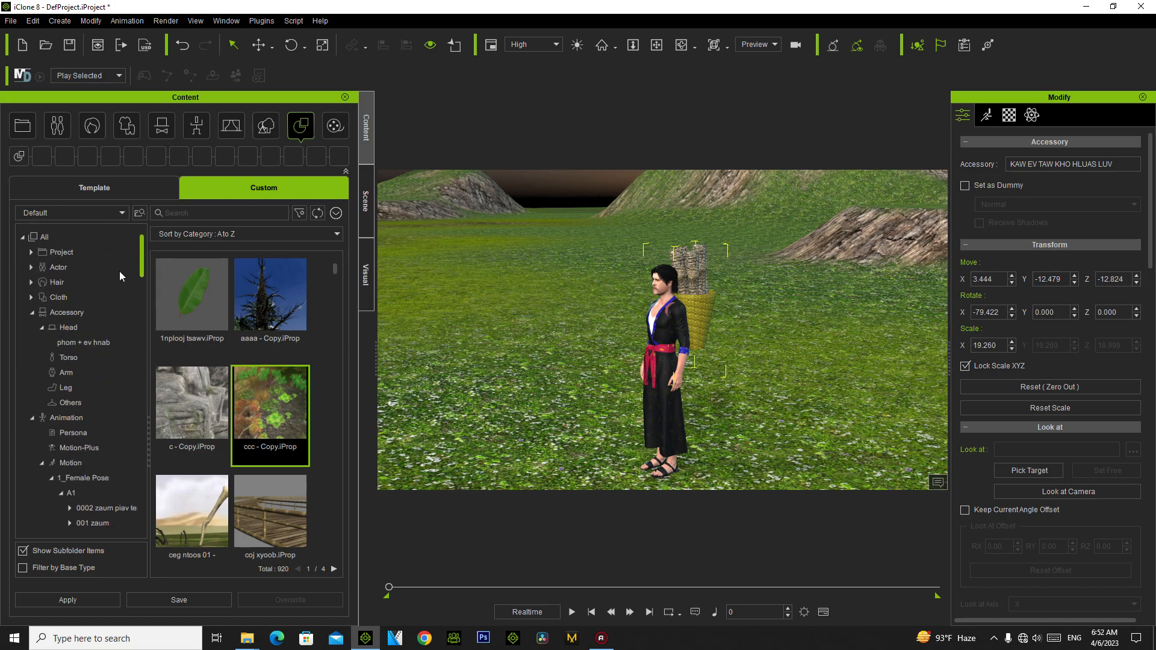
pyautogui.click(71, 327)
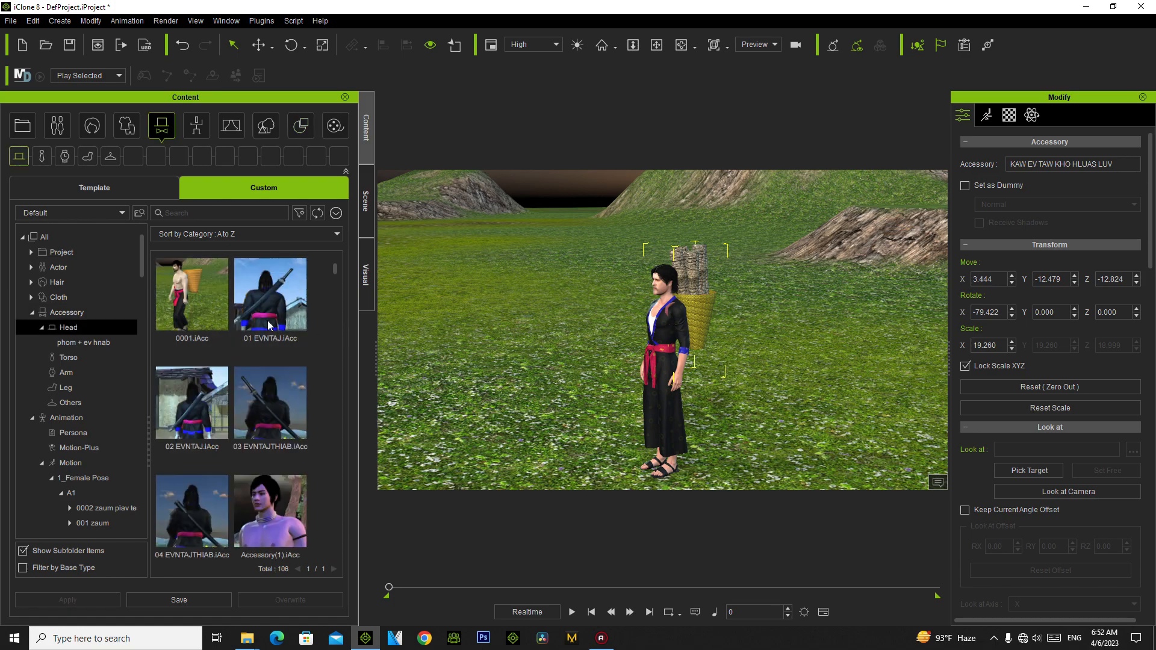
pyautogui.click(197, 293)
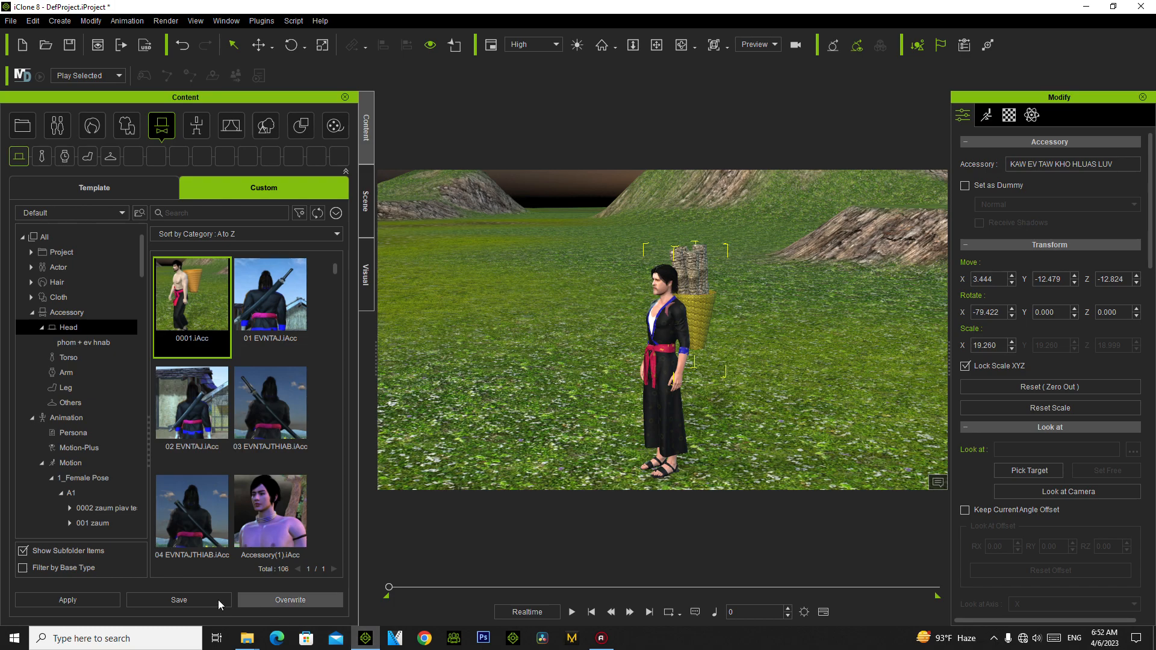
pyautogui.click(179, 599)
pyautogui.click(603, 390)
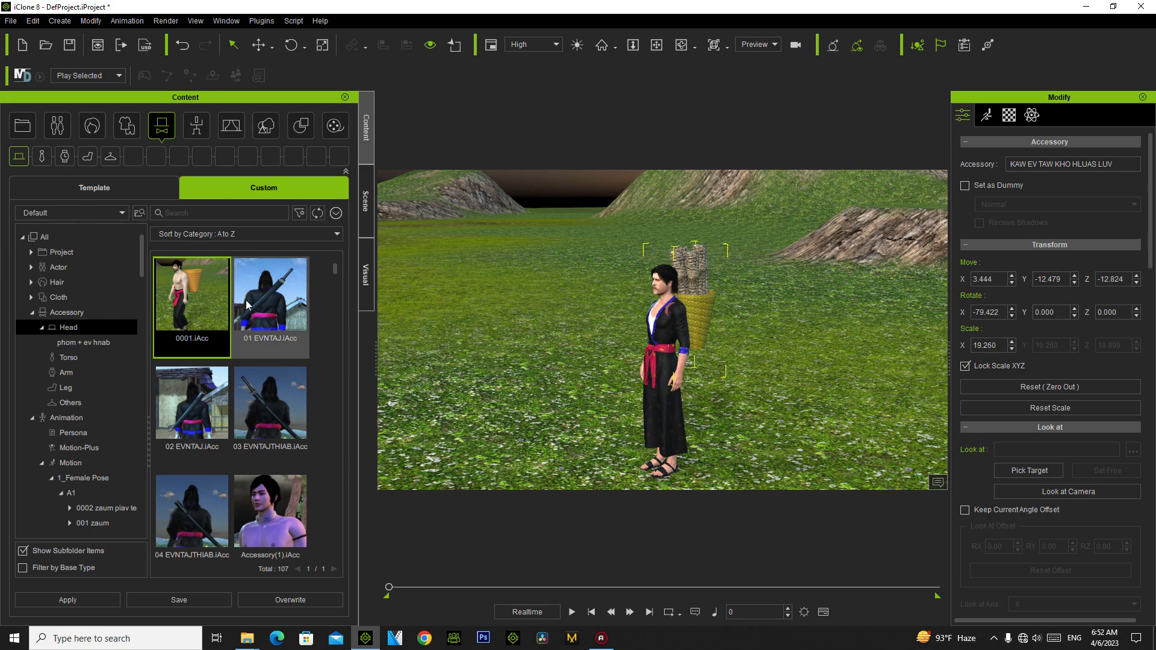
# Step: Open the Head accessory folder in File Explorer to look over the saved accessory files, and close it
pyautogui.rightClick(212, 296)
pyautogui.click(258, 458)
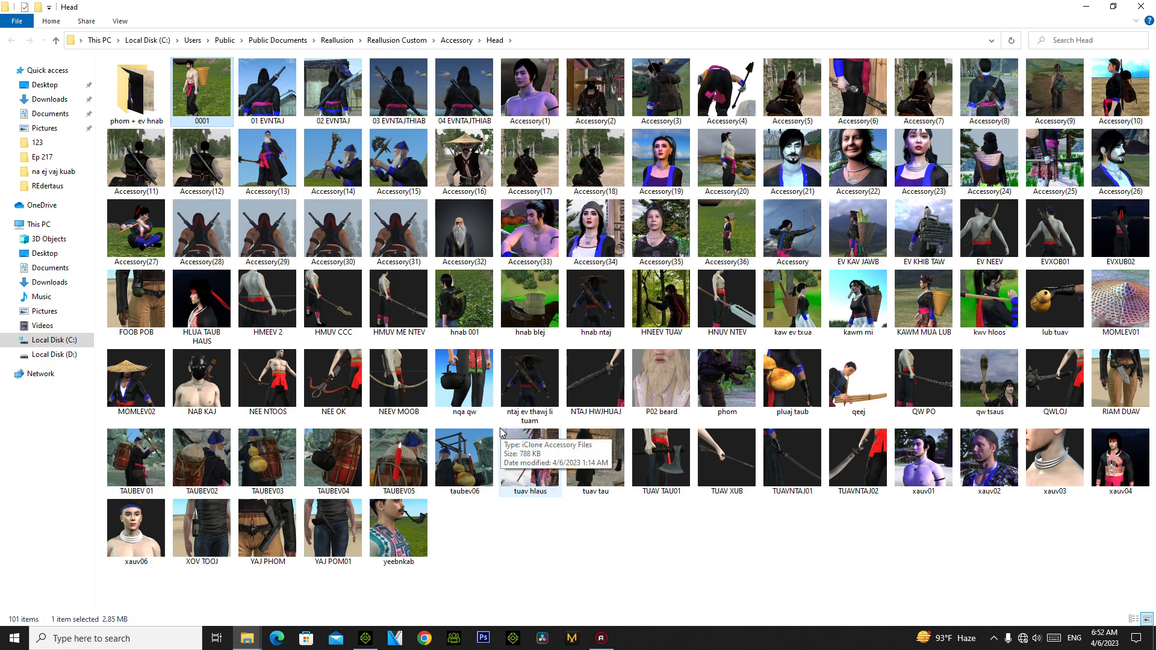
pyautogui.moveTo(949, 6); pyautogui.dragTo(932, 88)
pyautogui.click(1087, 89)
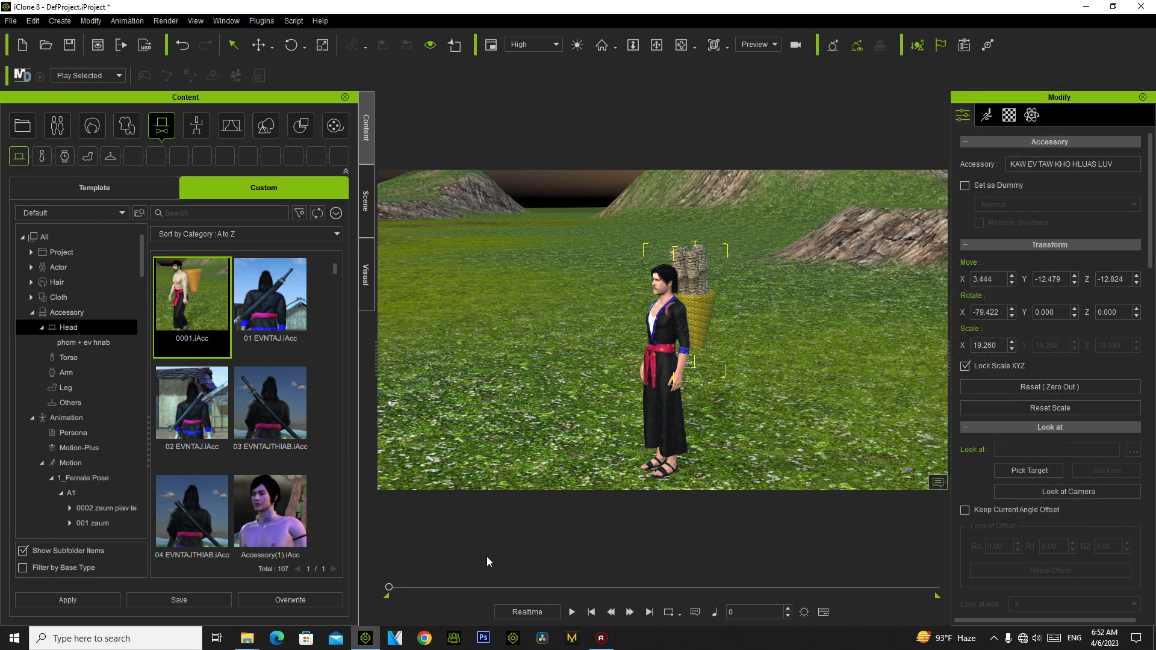
# Step: Save the basket as 8888 with the asset type Accessory/Head
pyautogui.click(180, 602)
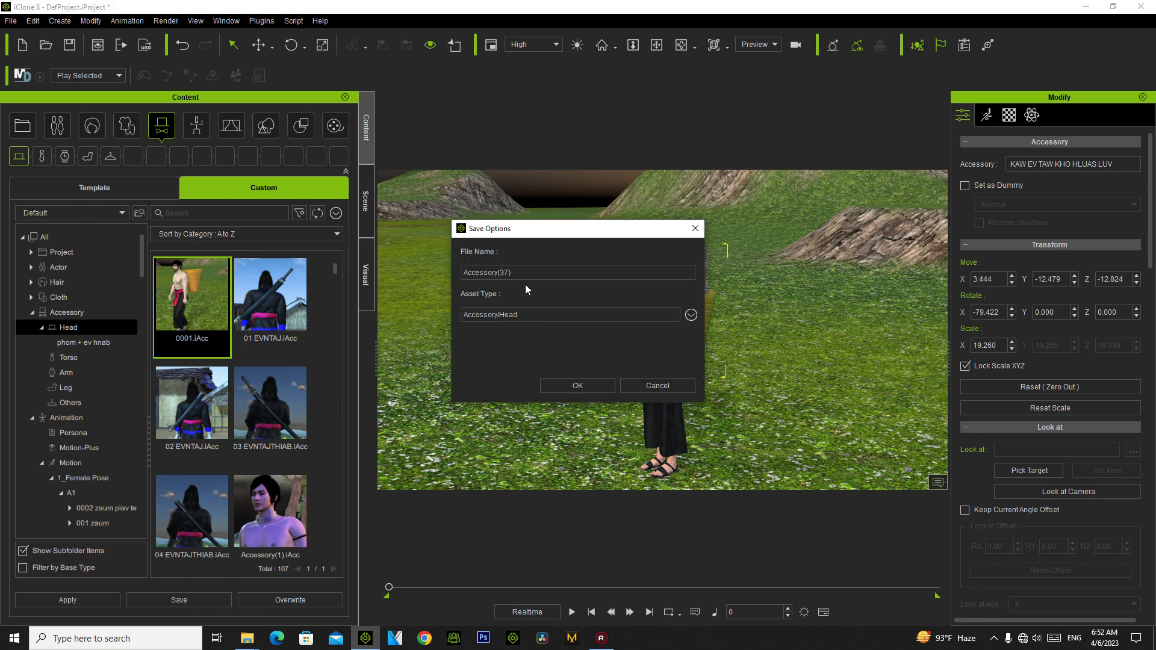
pyautogui.hotkey('ctrl', 'a')
pyautogui.write('8888')
pyautogui.press('Return')
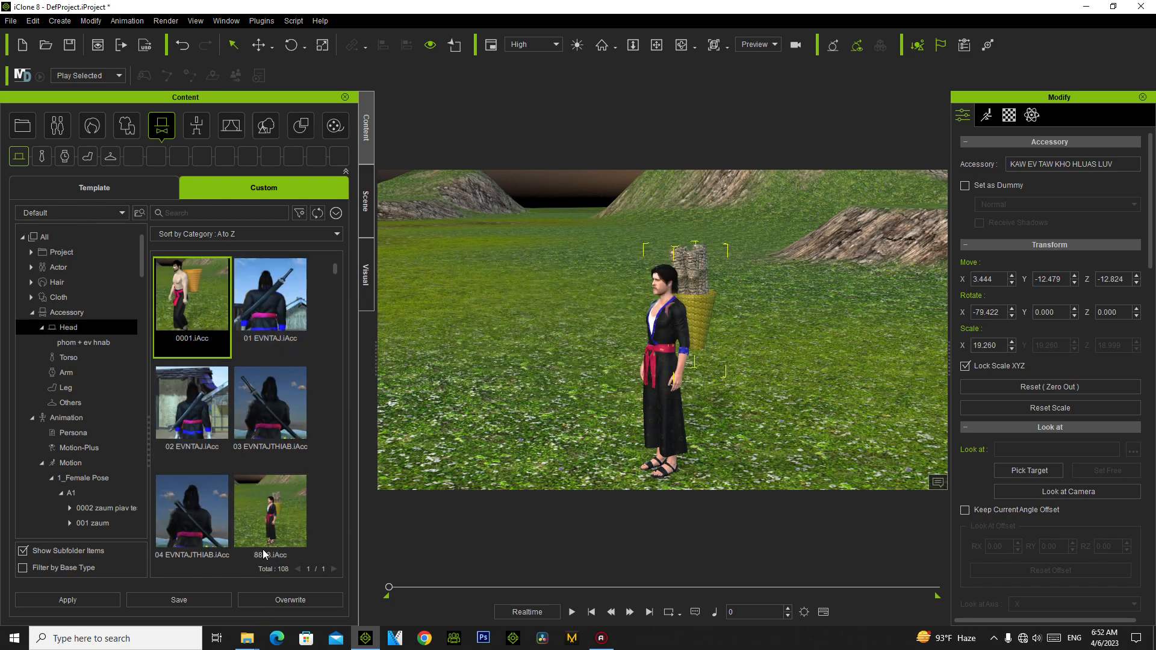
# Step: Delete the basket from the paj xyeem02 character and apply the saved 8888 accessory in its place
pyautogui.scroll(-1, 272, 528)
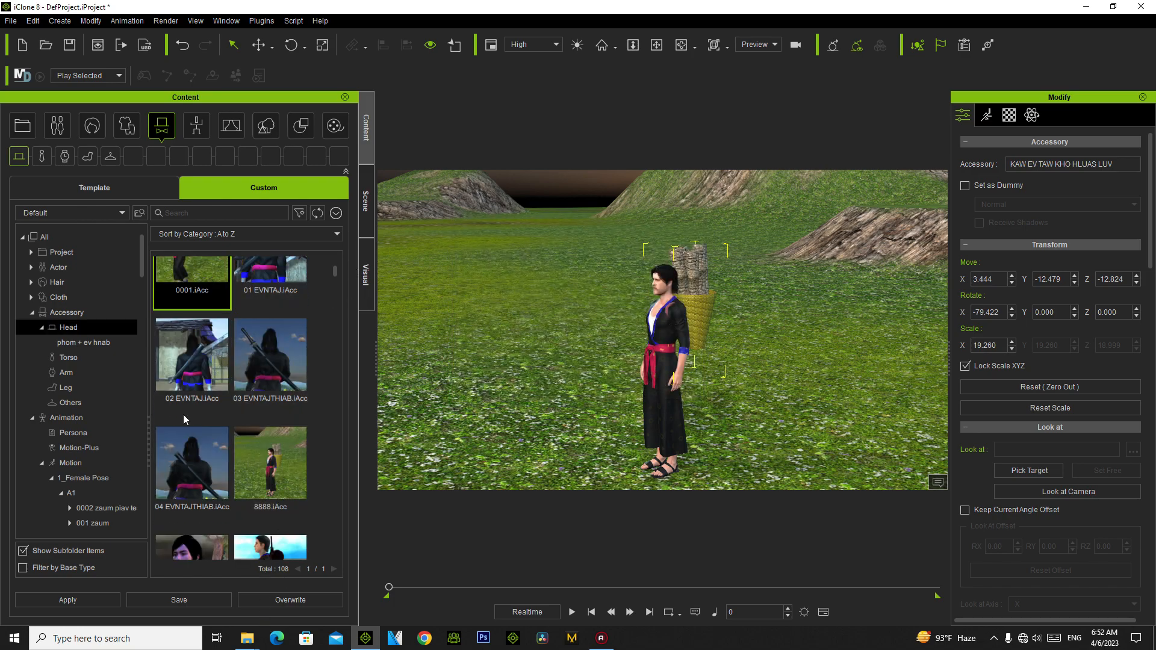
pyautogui.click(281, 469)
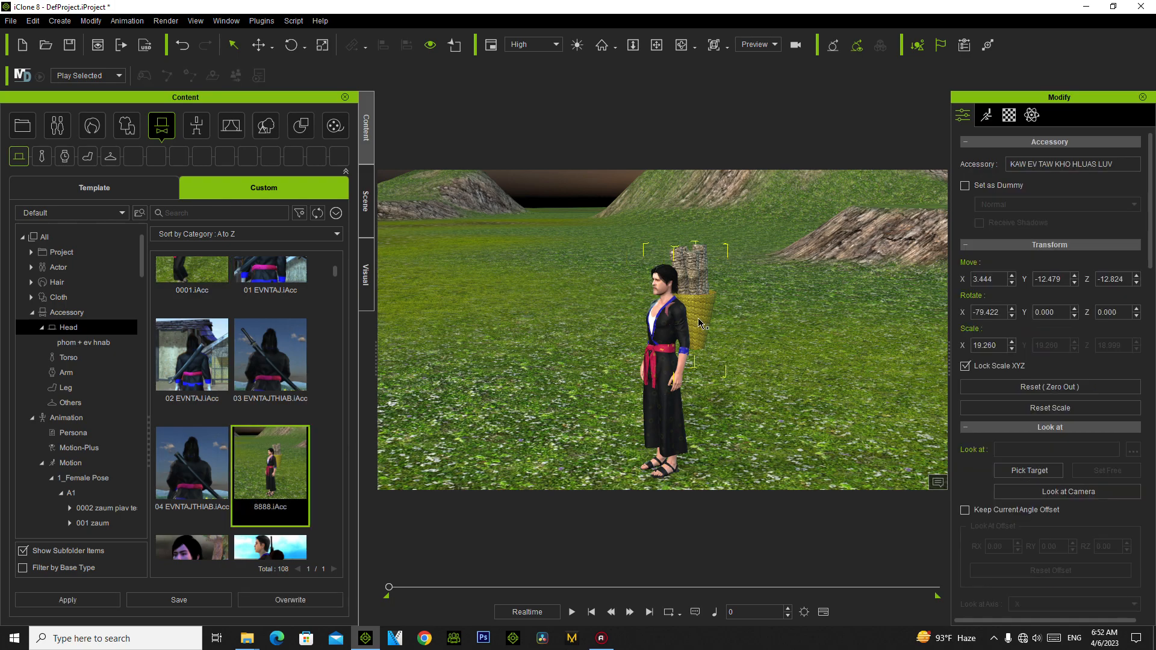
pyautogui.press('Delete')
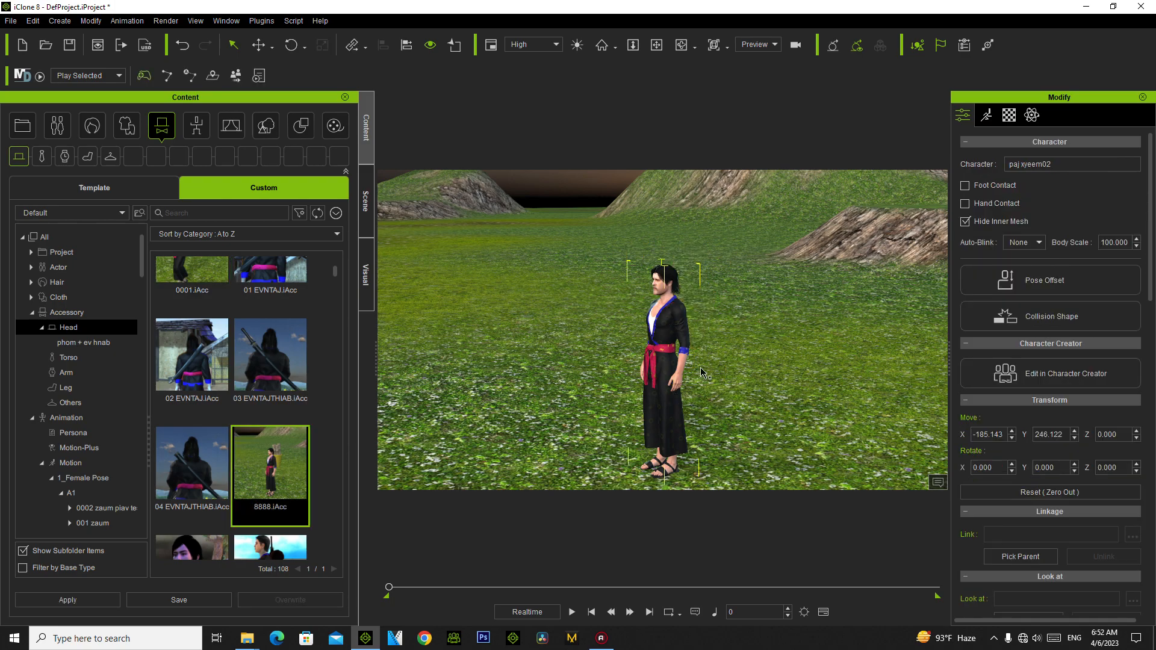
pyautogui.doubleClick(270, 469)
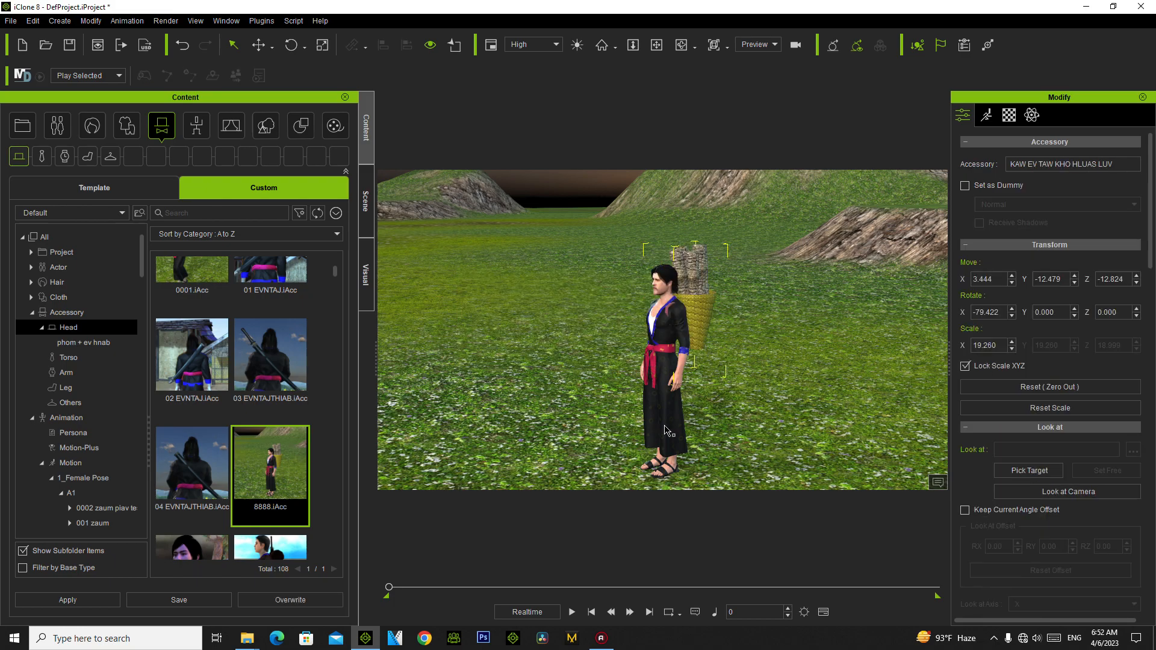
# Step: Play the walk with the reapplied 8888 basket and return the playhead to frame 0
pyautogui.click(572, 613)
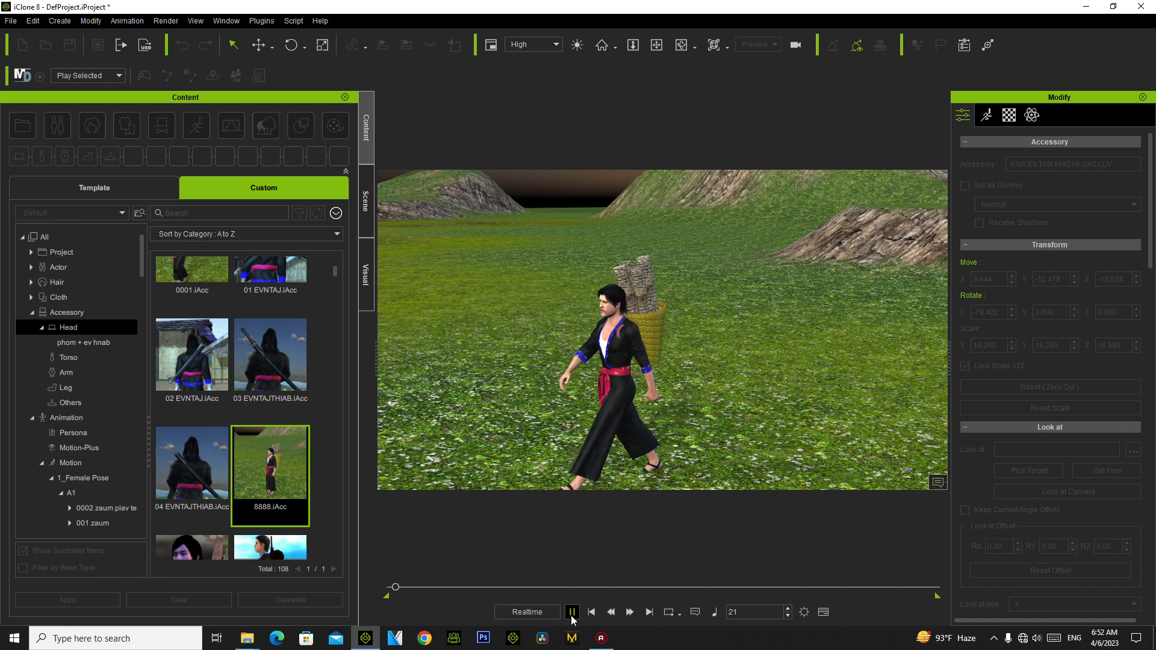
pyautogui.click(386, 593)
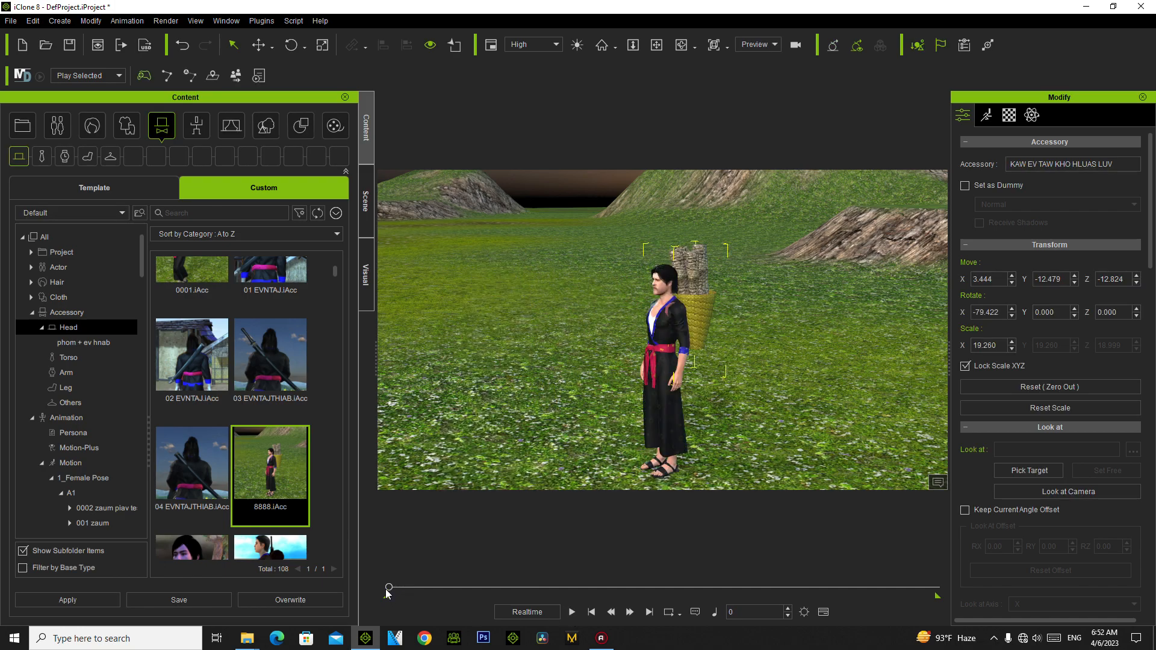
# Step: Show the basket accessory's Attach and Detach options without applying either, and select the paj xyeem02 character
pyautogui.scroll(1, 701, 421)
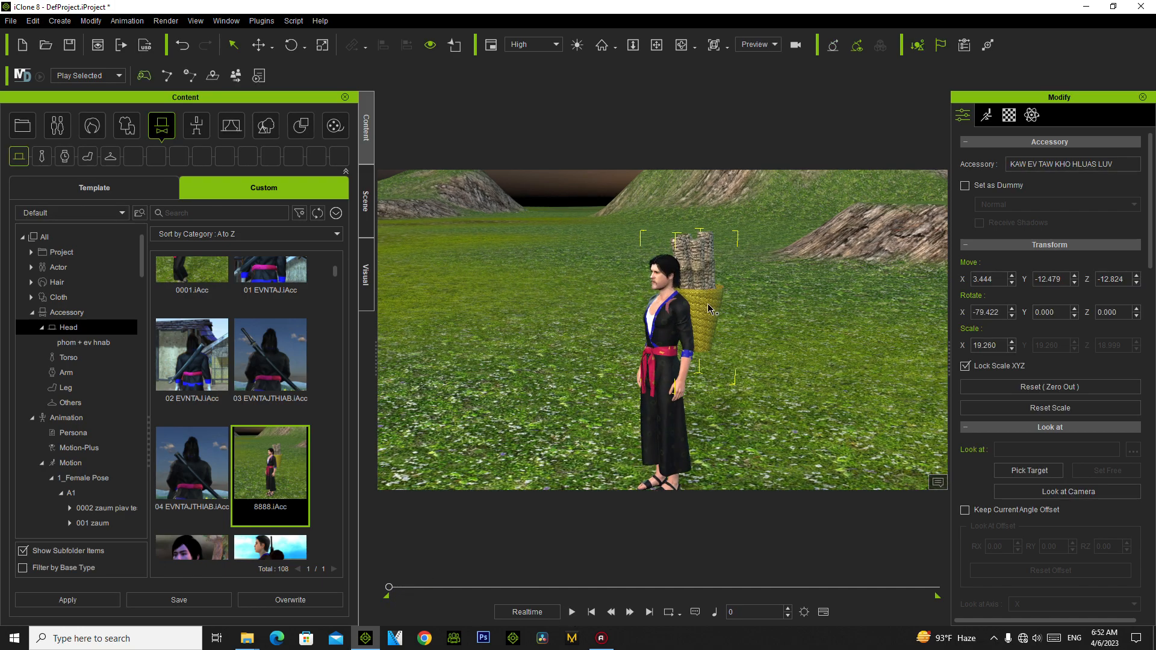
pyautogui.rightClick(709, 309)
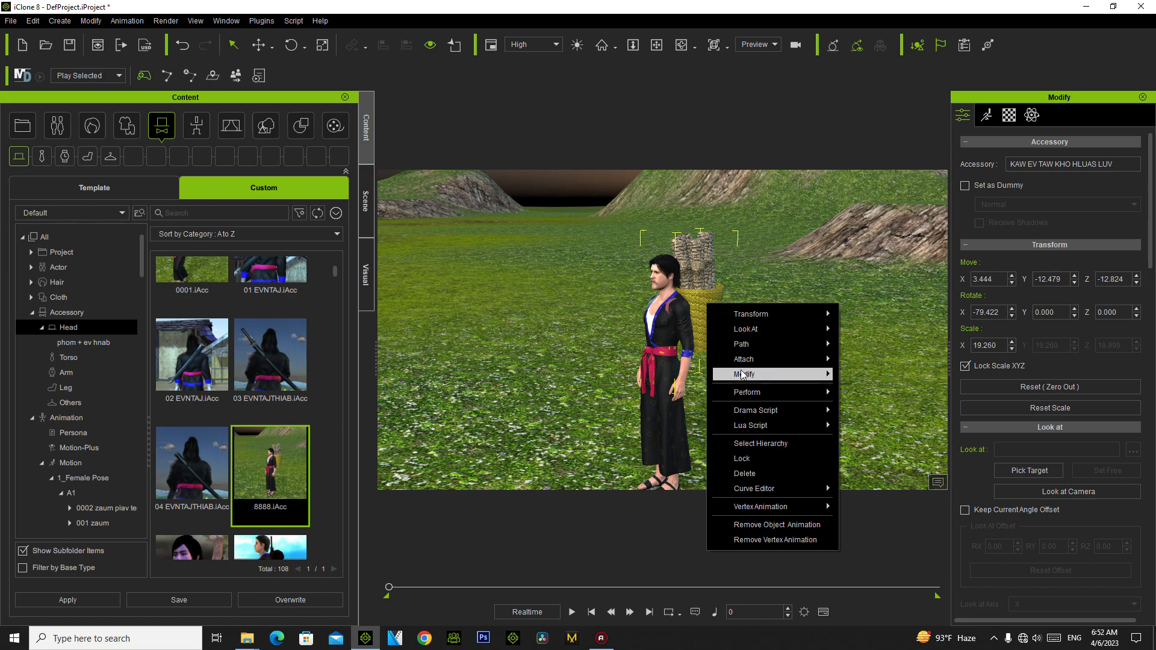
pyautogui.moveTo(751, 364)
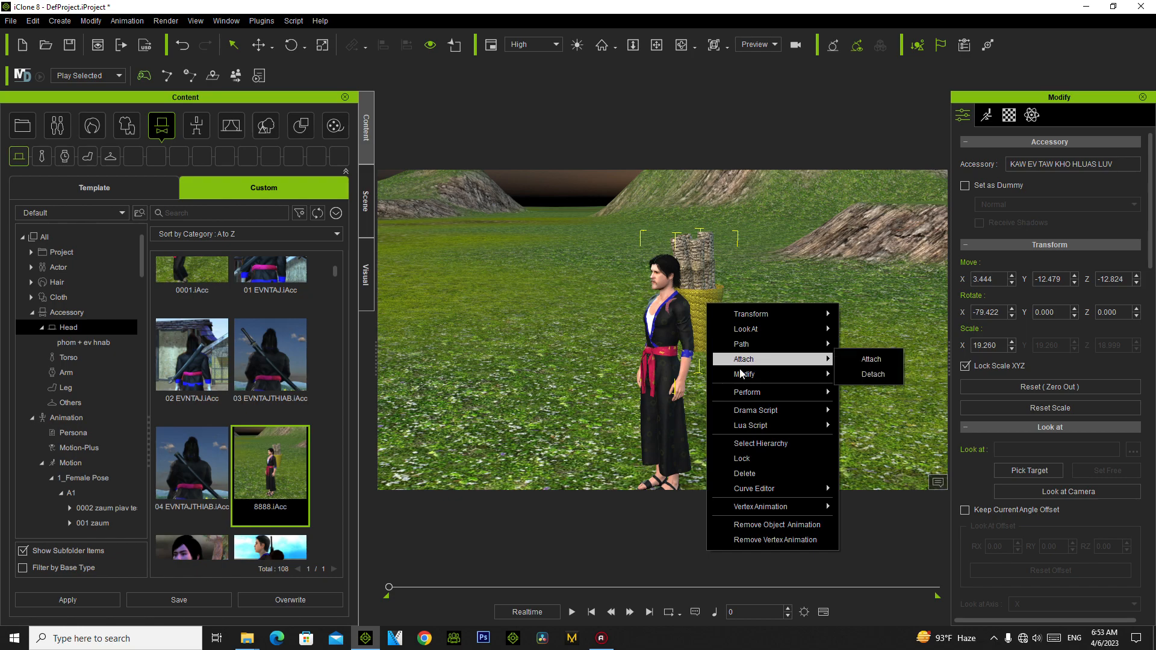
pyautogui.click(432, 352)
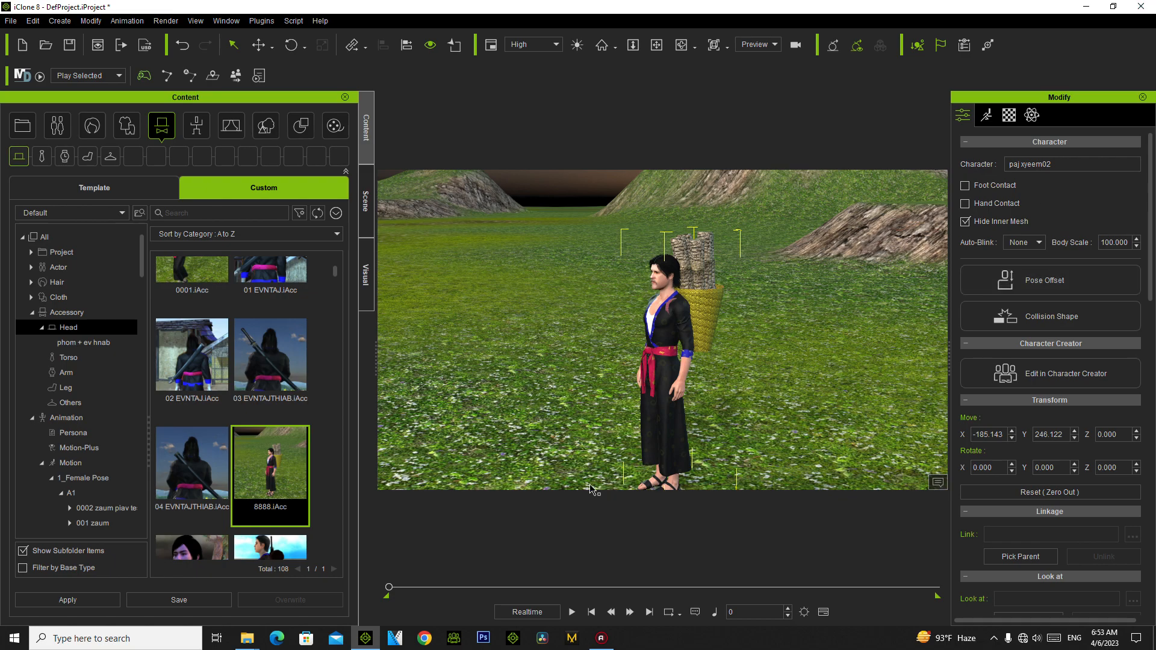
pyautogui.moveTo(601, 638)
pyautogui.click(591, 582)
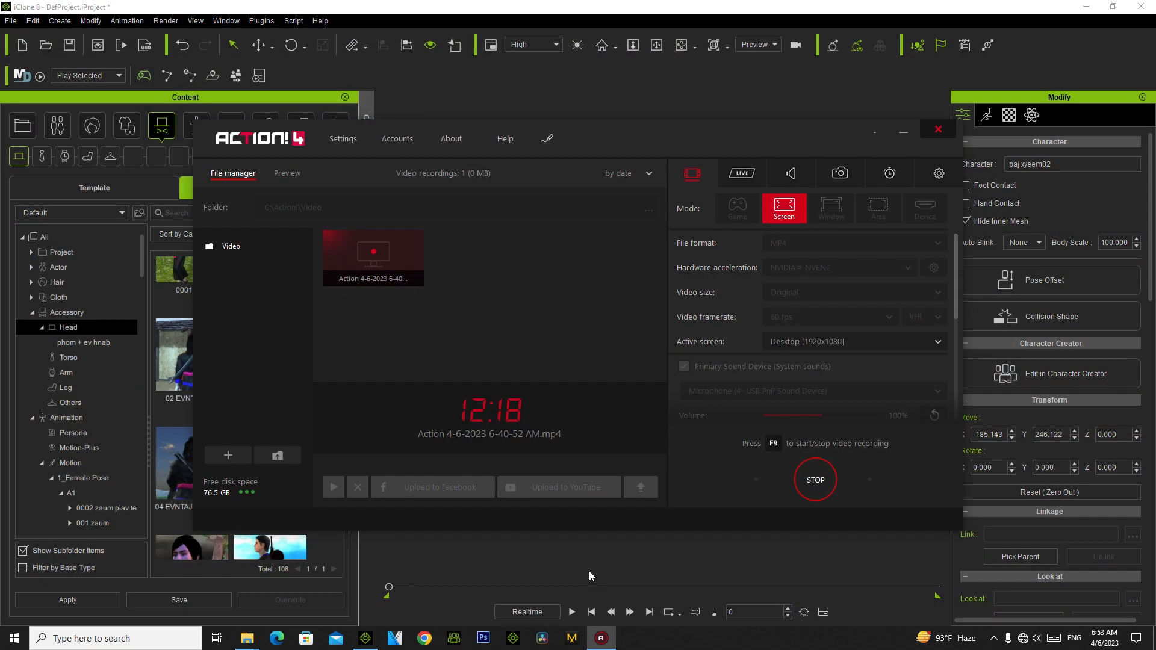